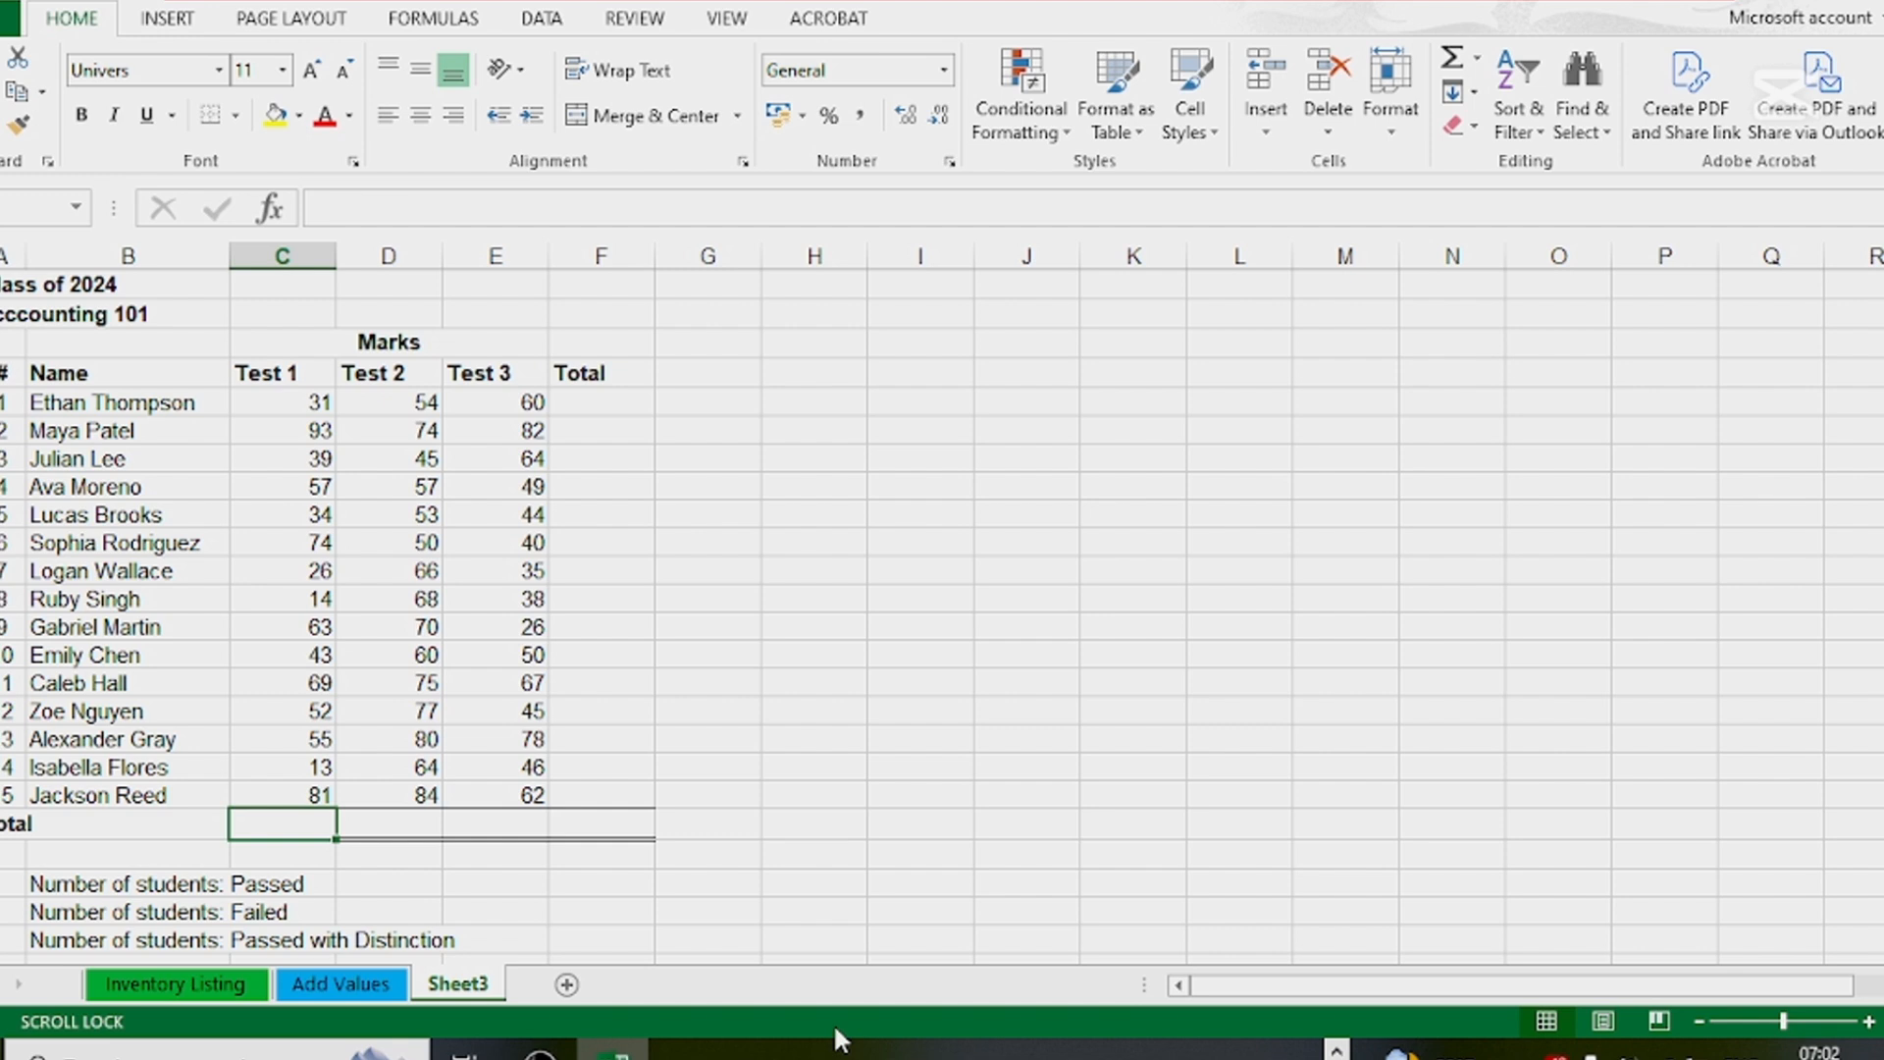
type("=")
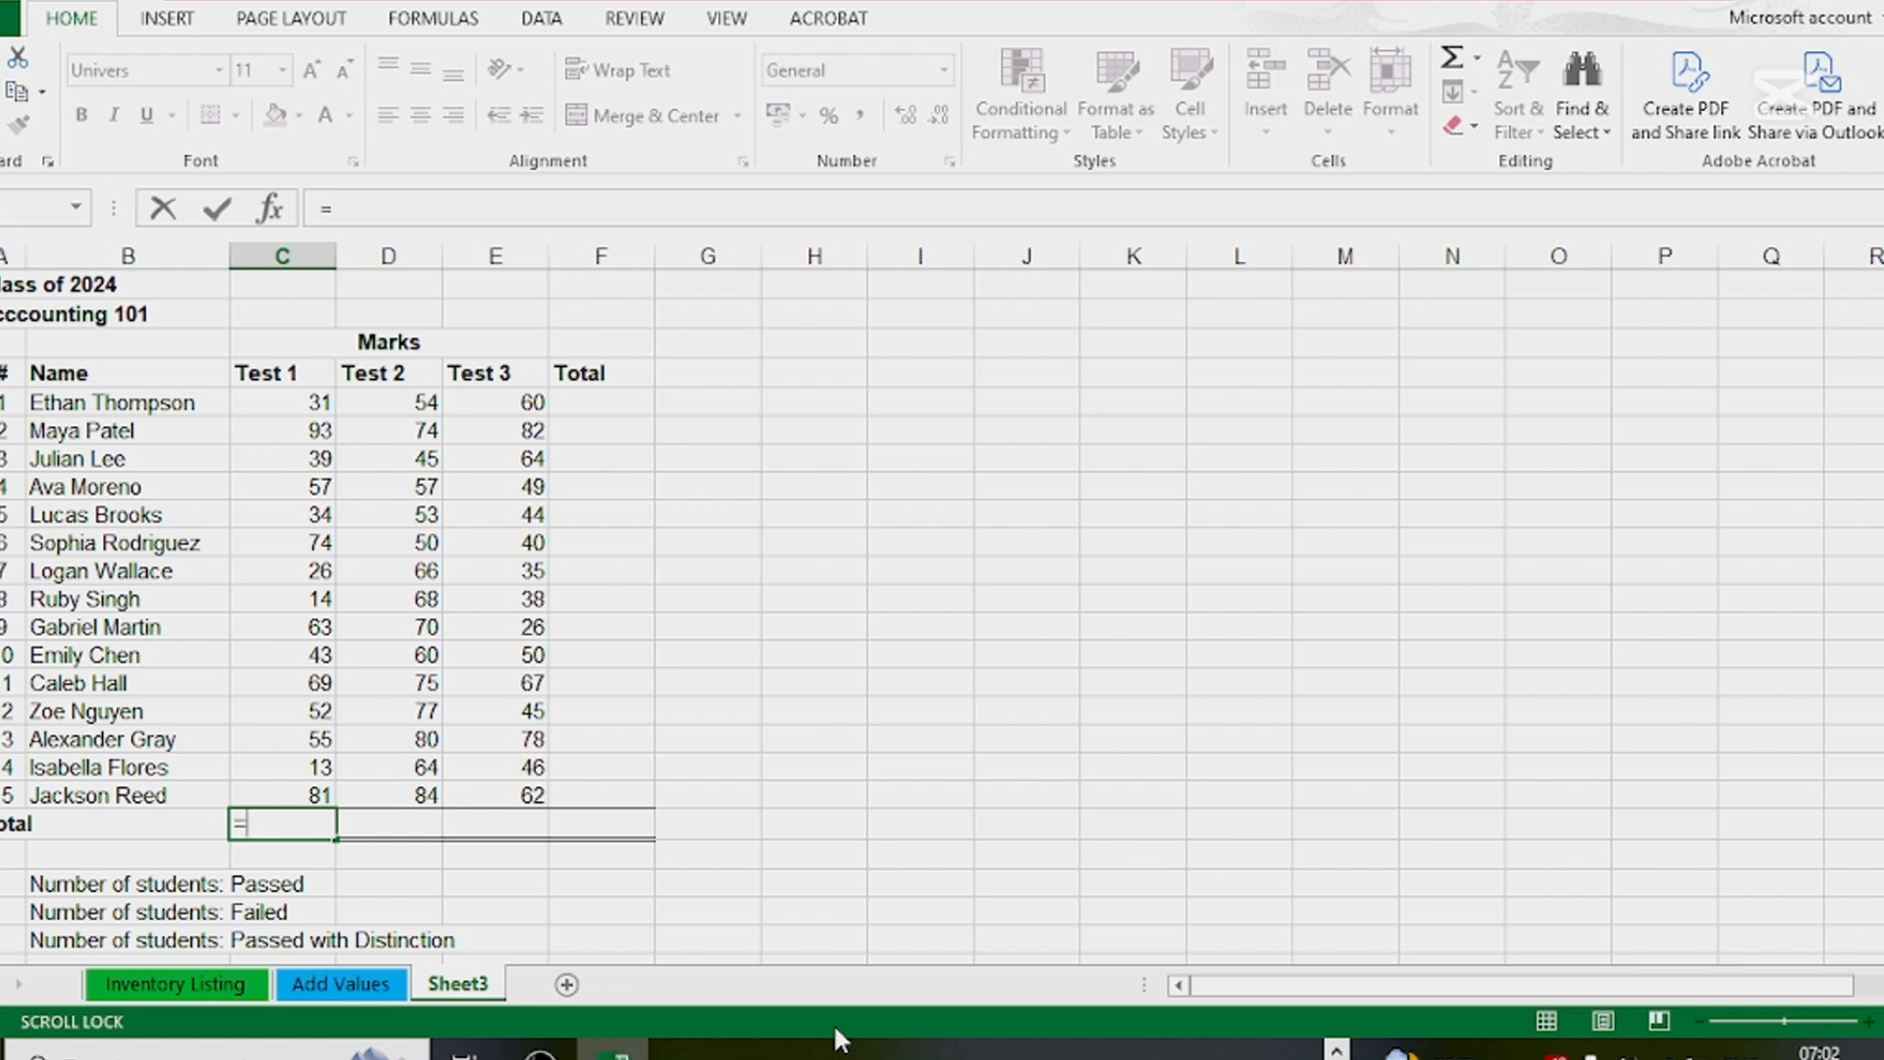
type("sum")
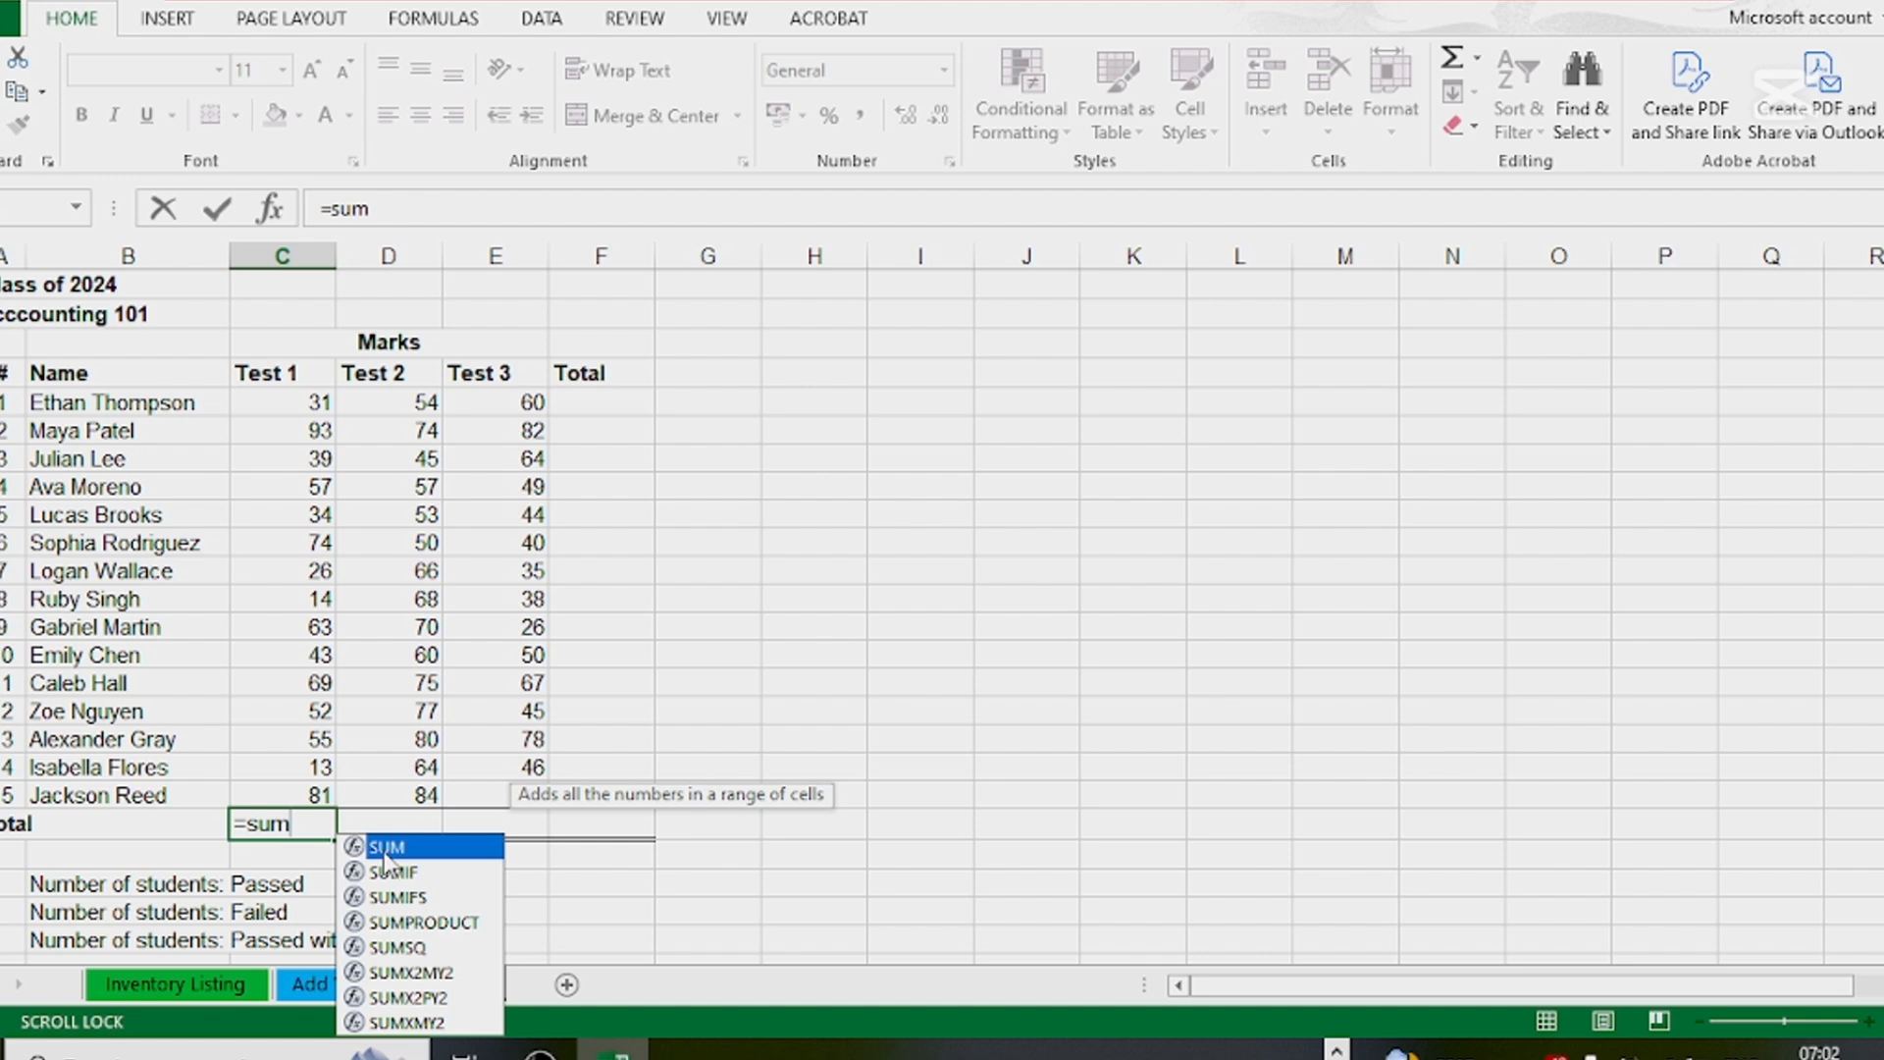
double_click(379, 850)
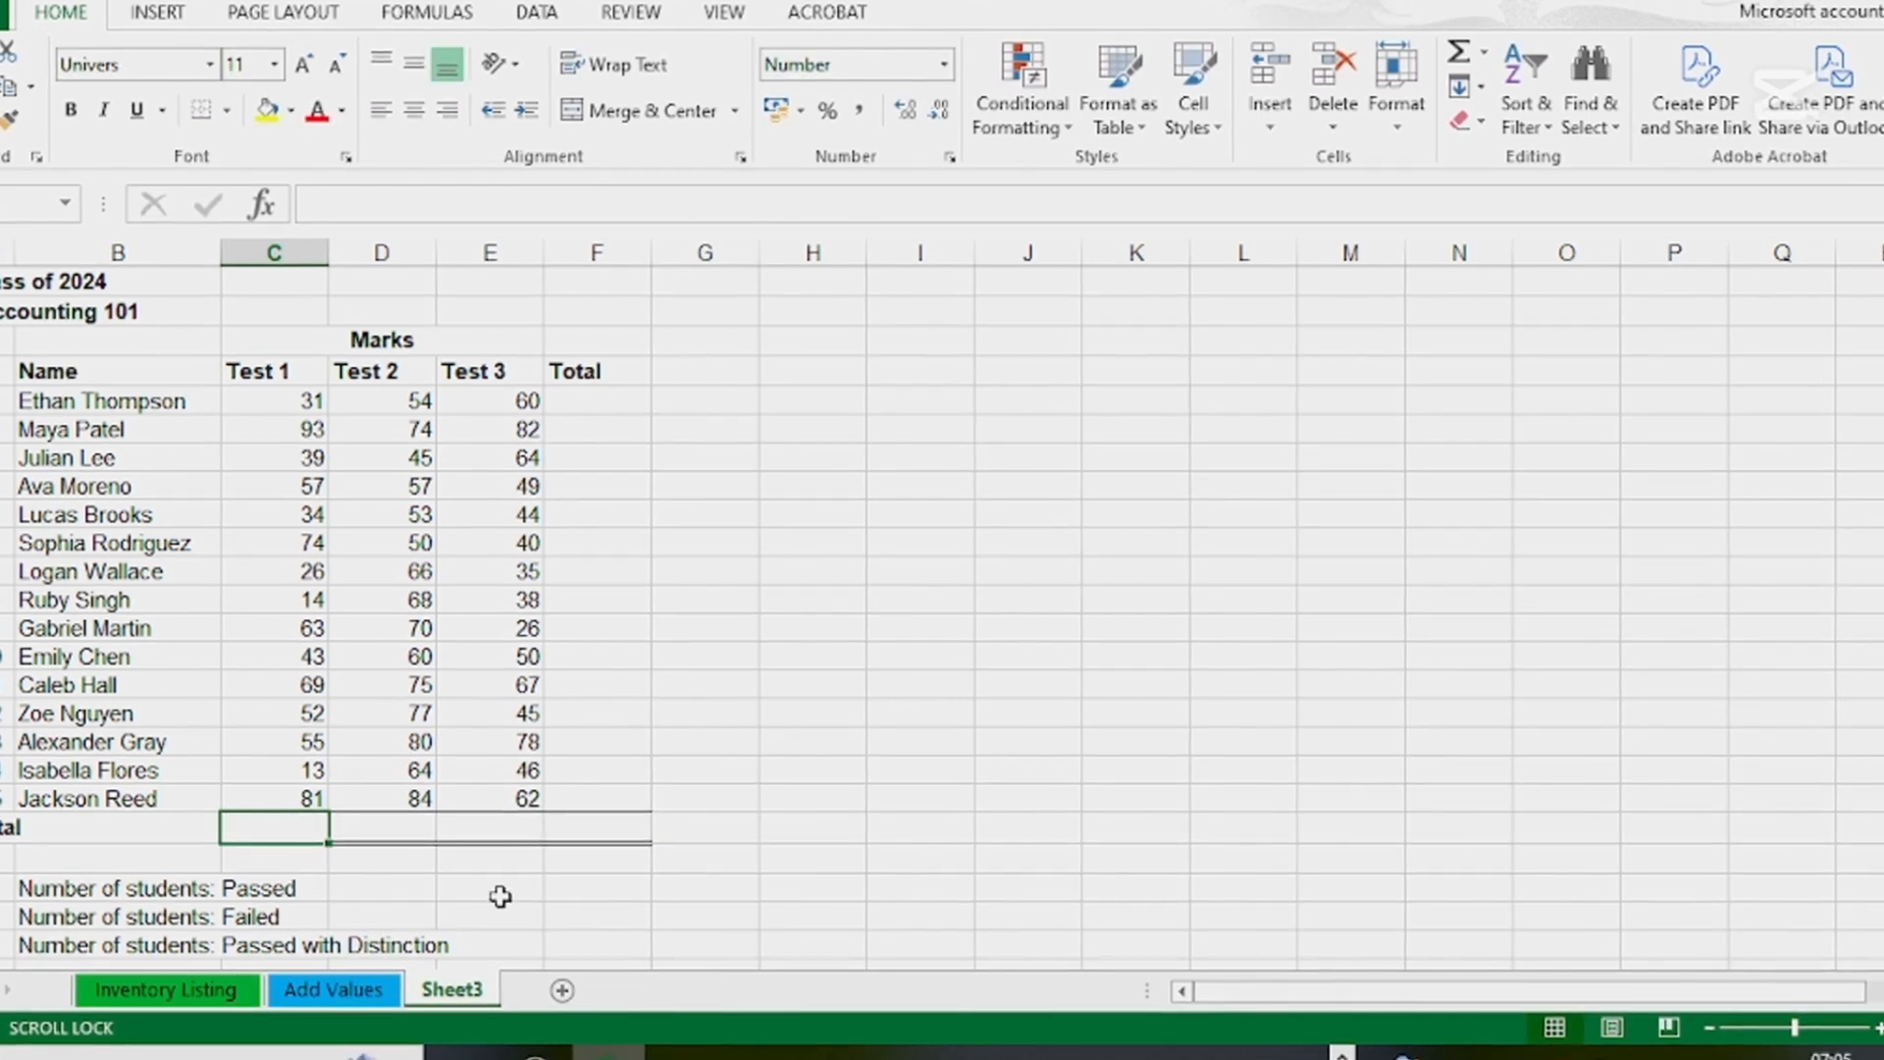
Search for "sum" in Insert Function and insert the SUM function into the Test 1 total cell C20
left_click(263, 206)
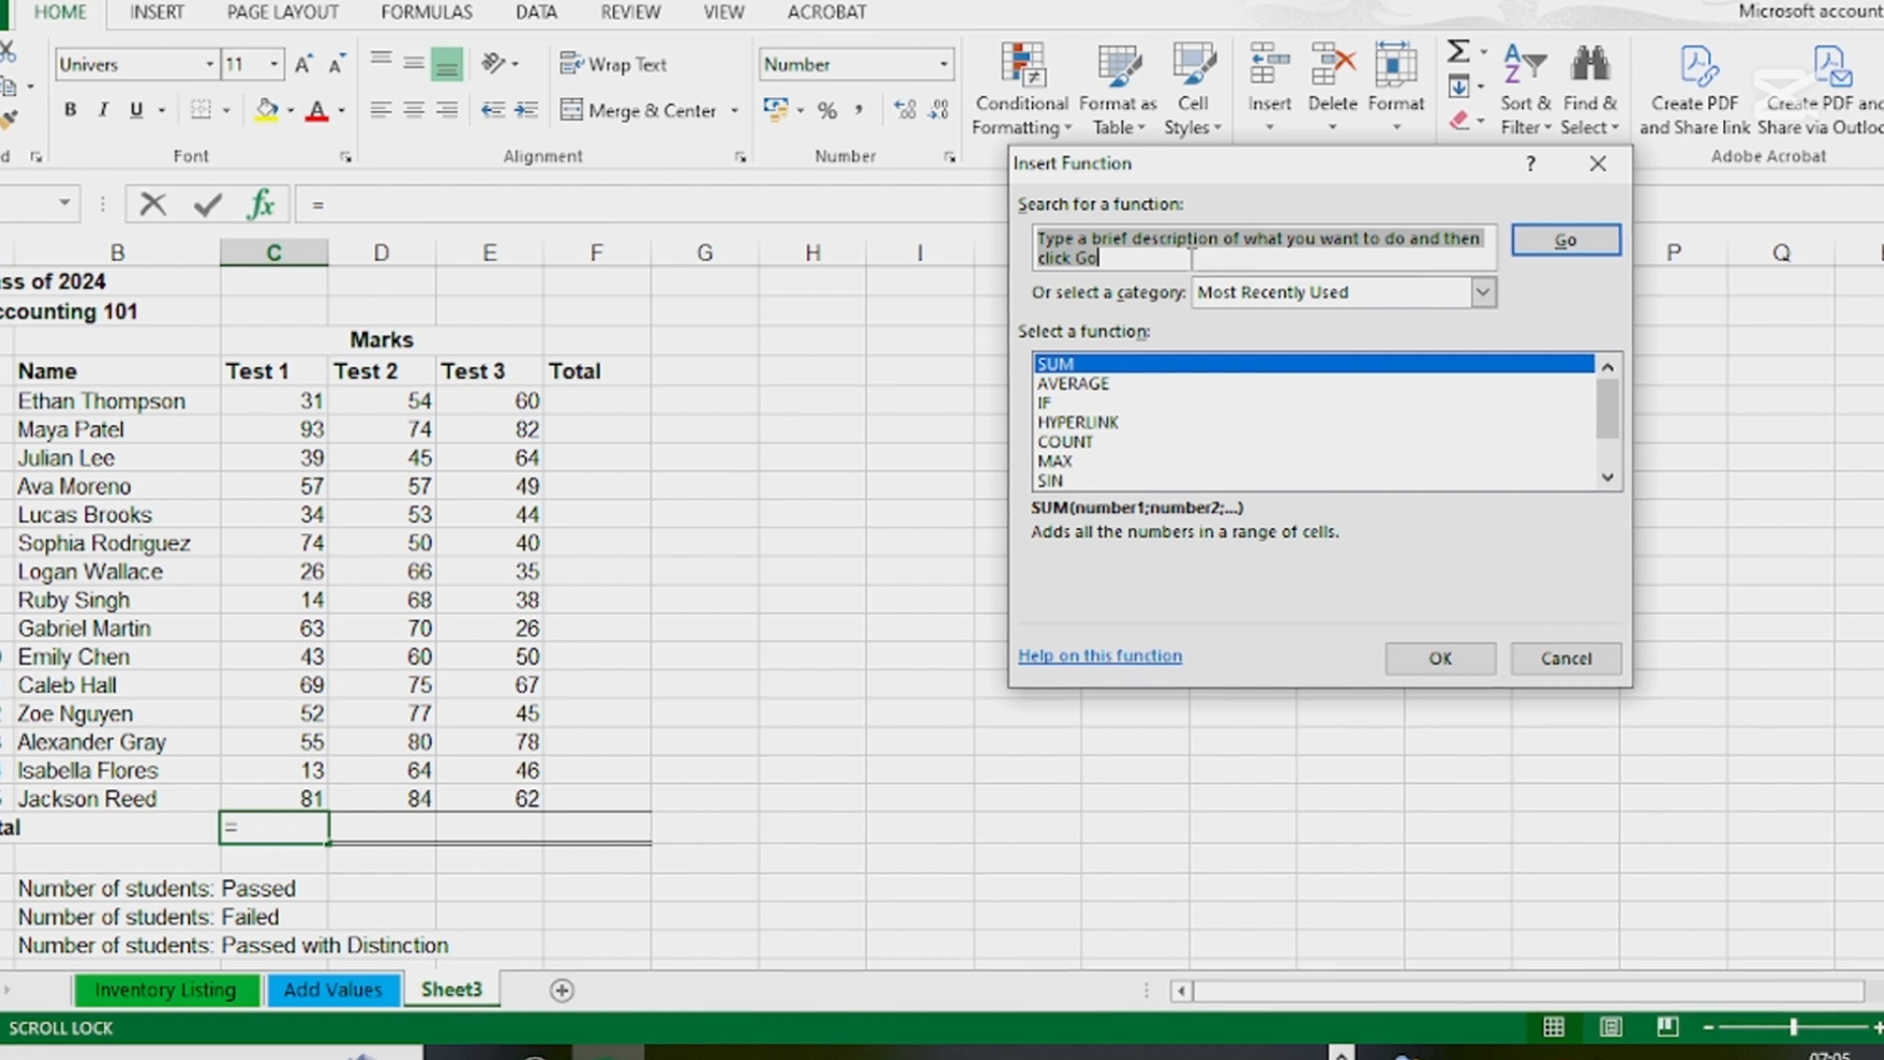
type("sum")
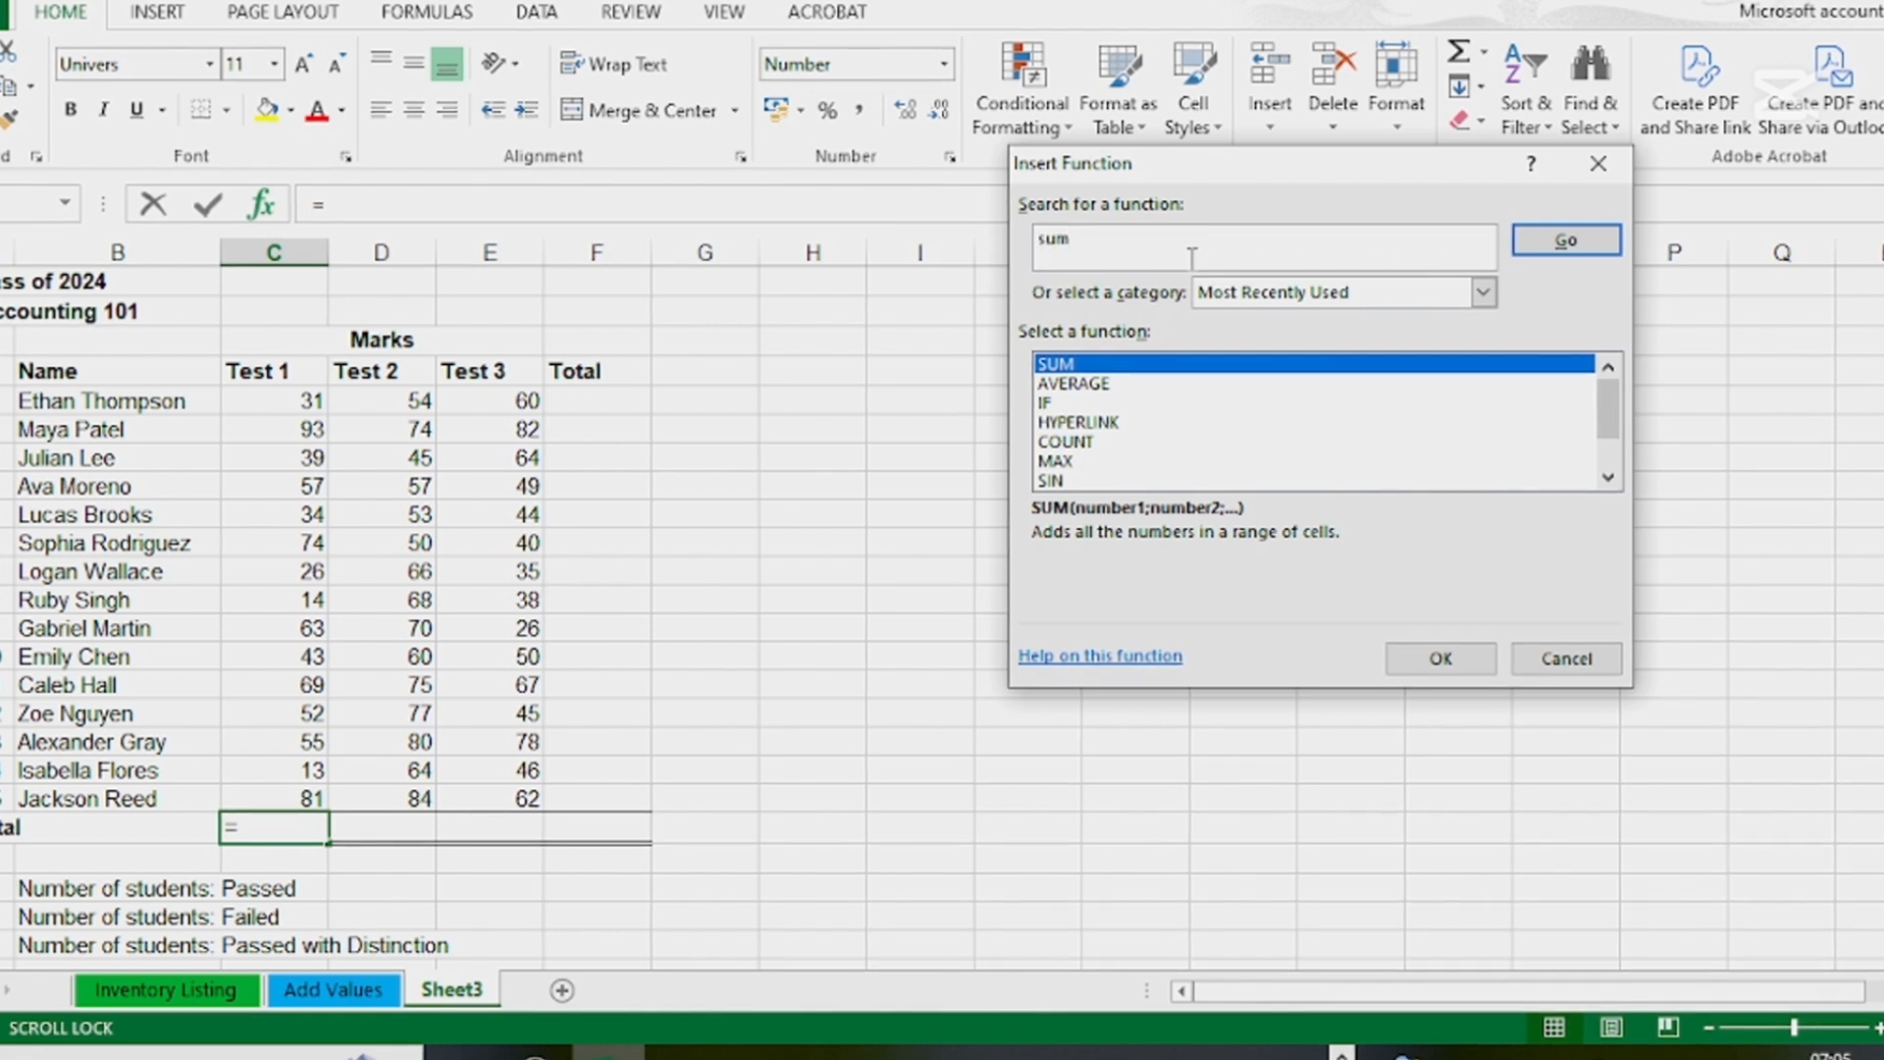
left_click(1081, 369)
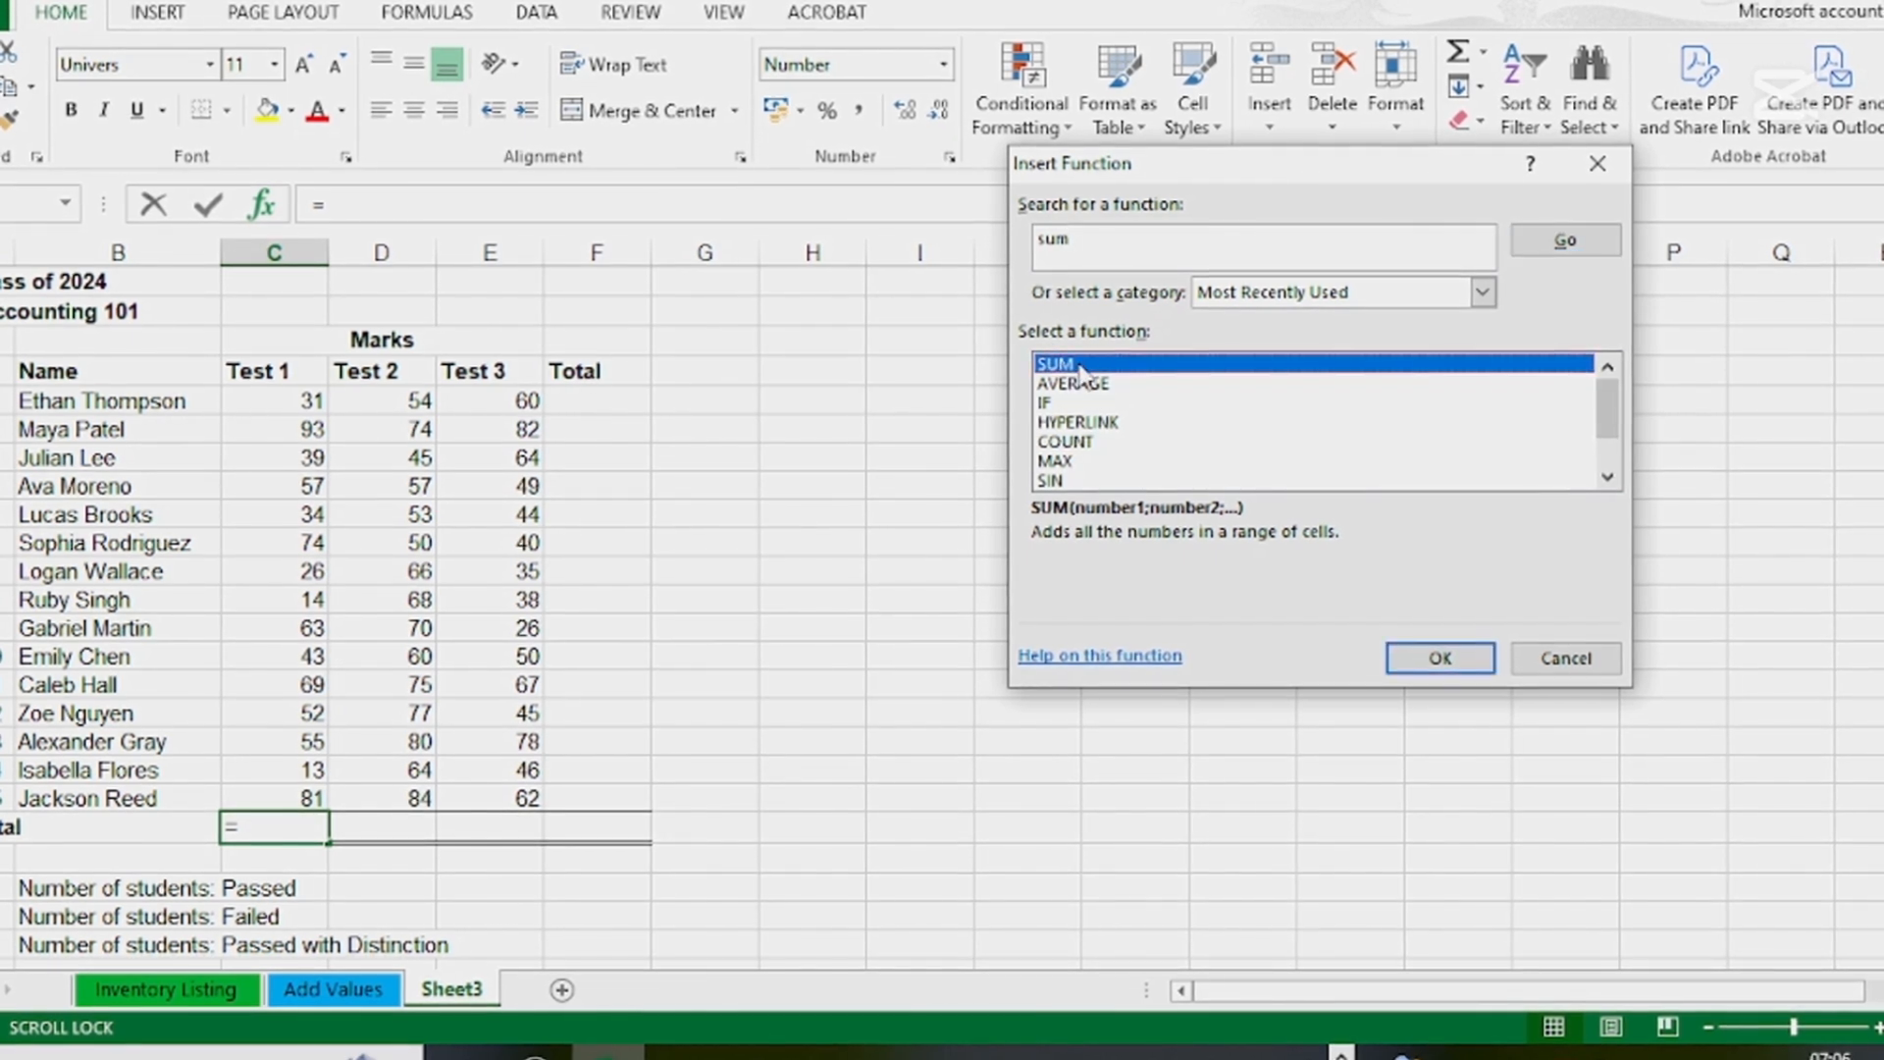
left_click(1440, 659)
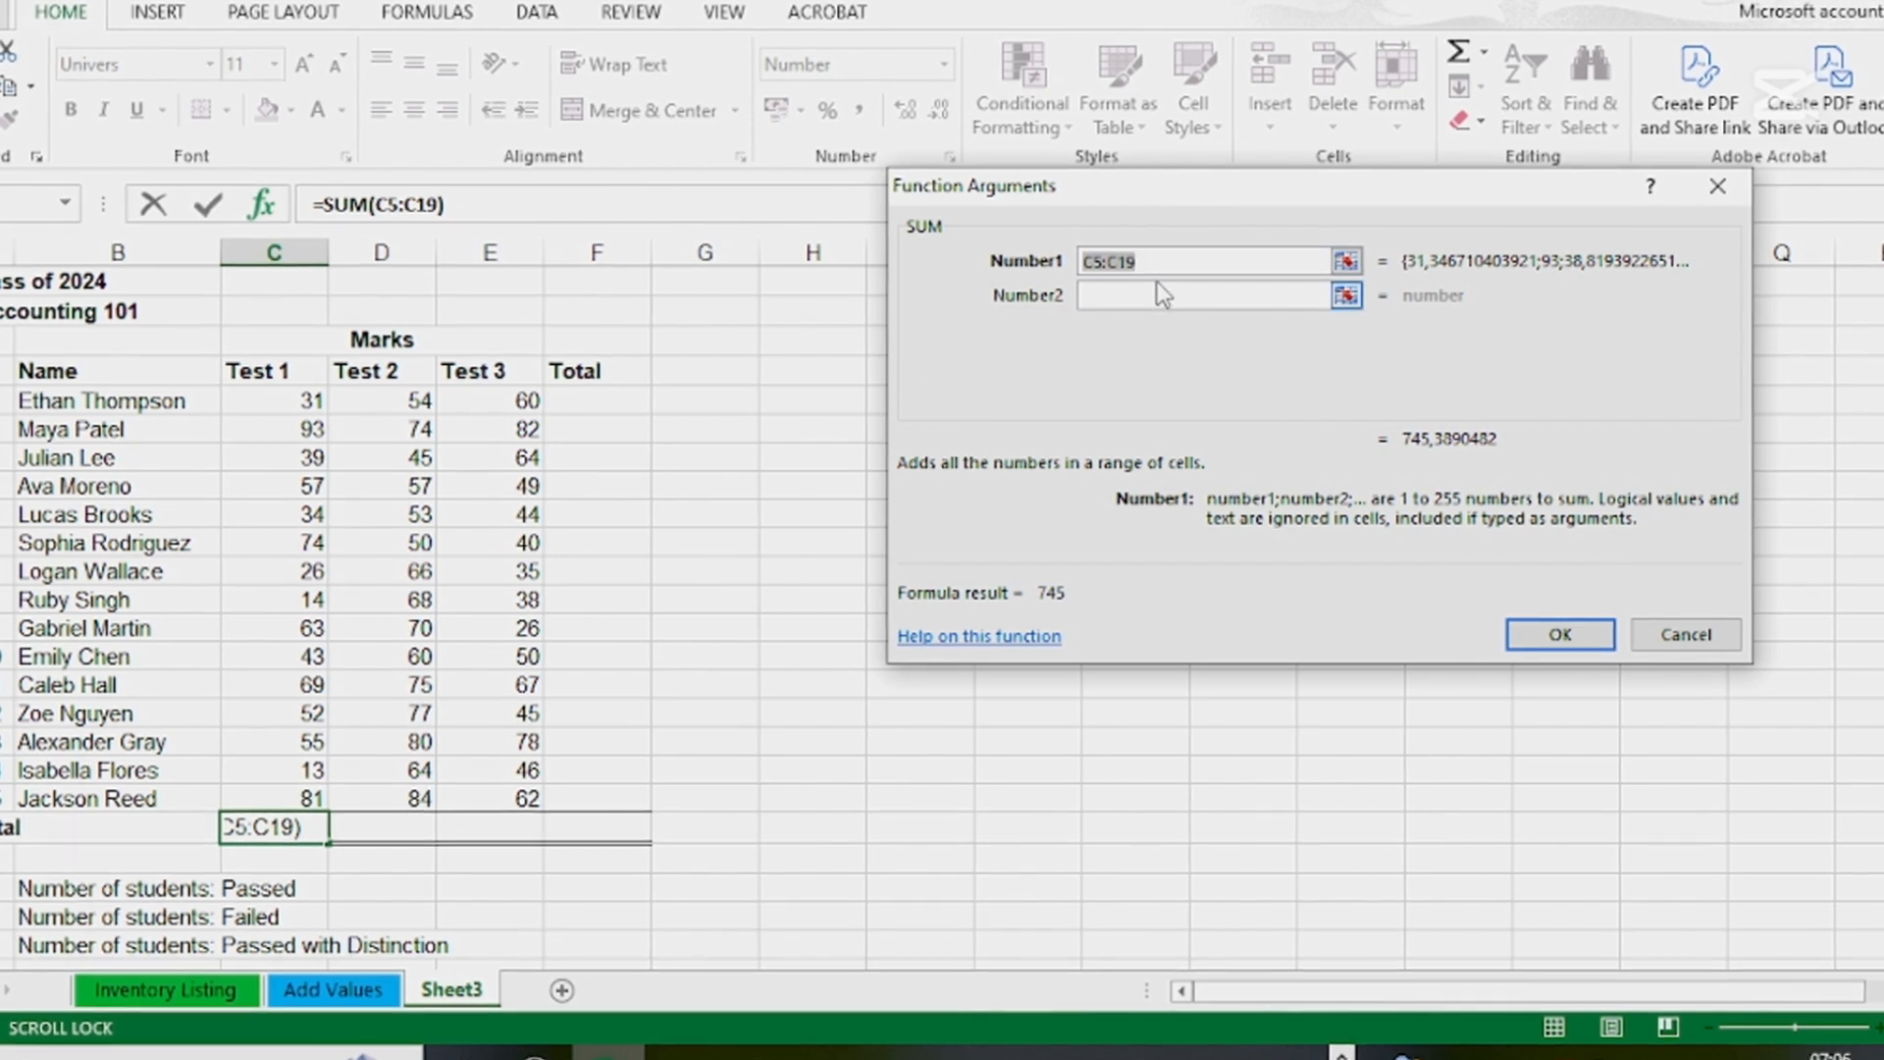
Replace the suggested range in the SUM arguments with the separate cells C5, C6 and C7
key("BackSpace")
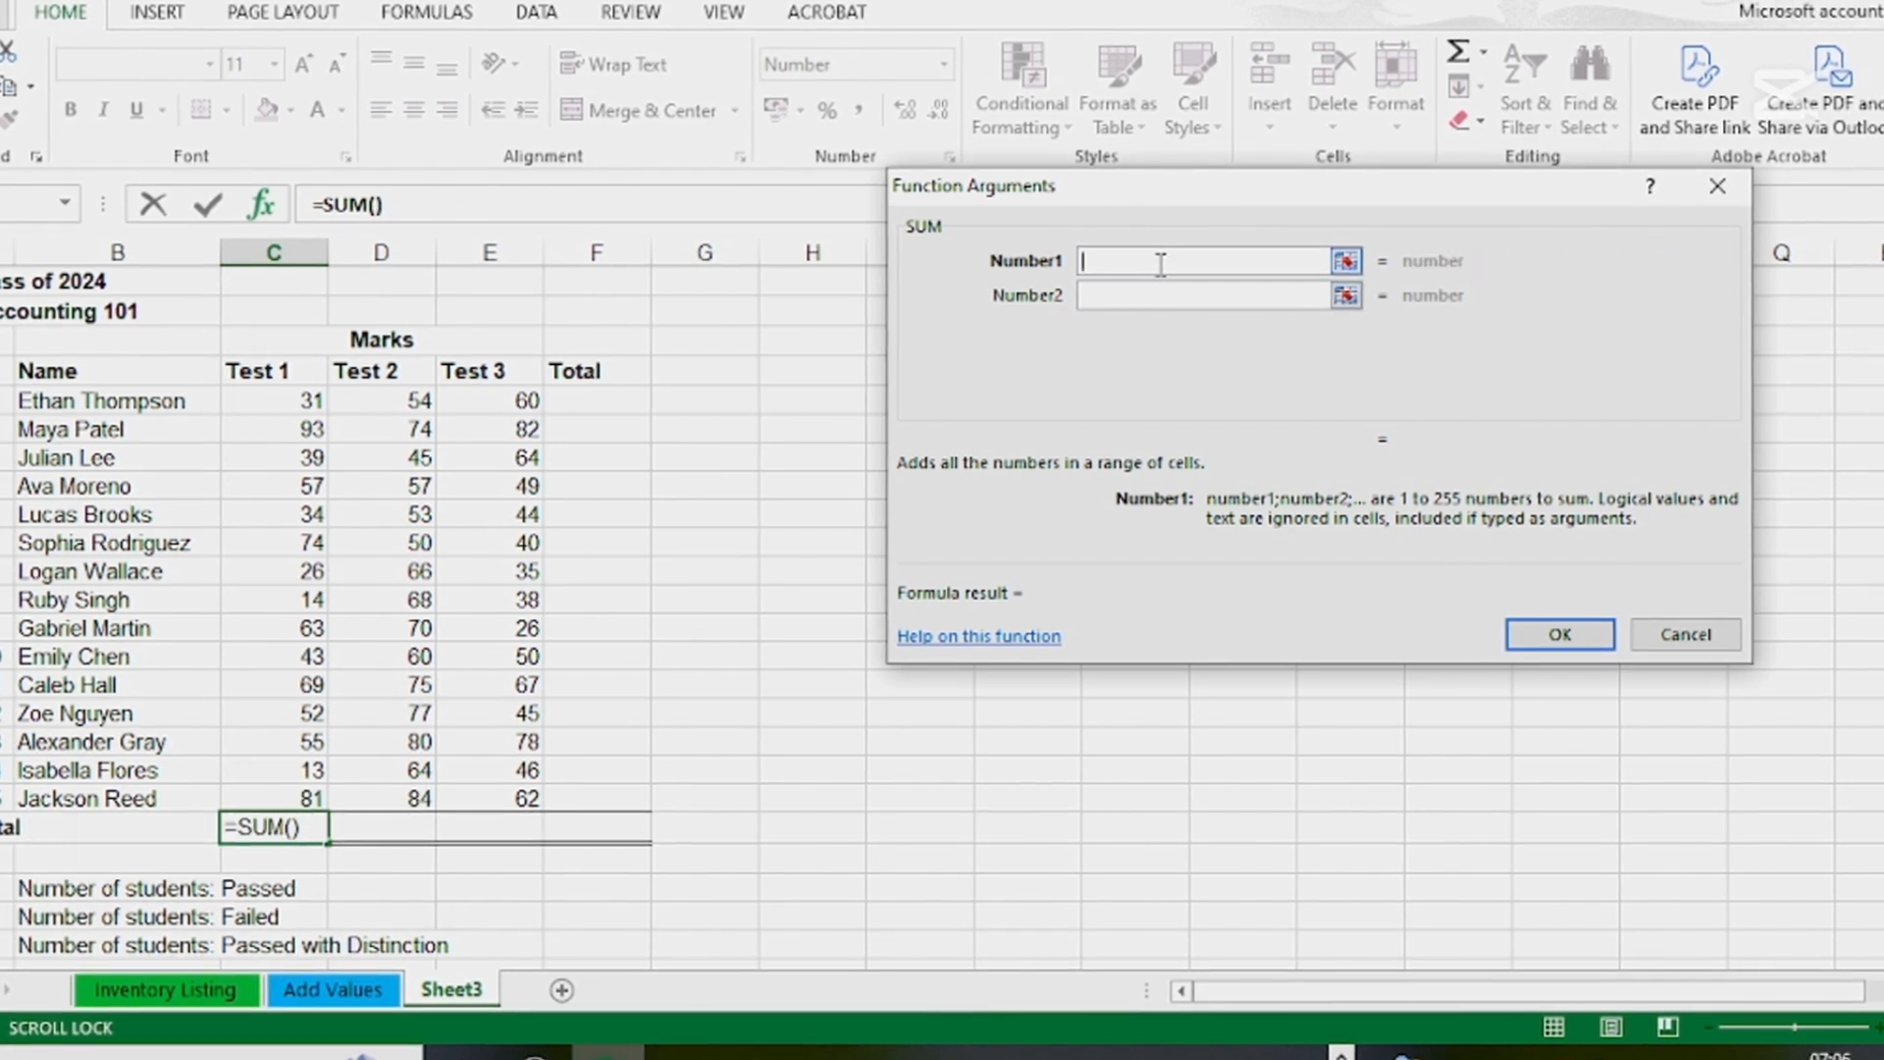
left_click(284, 405)
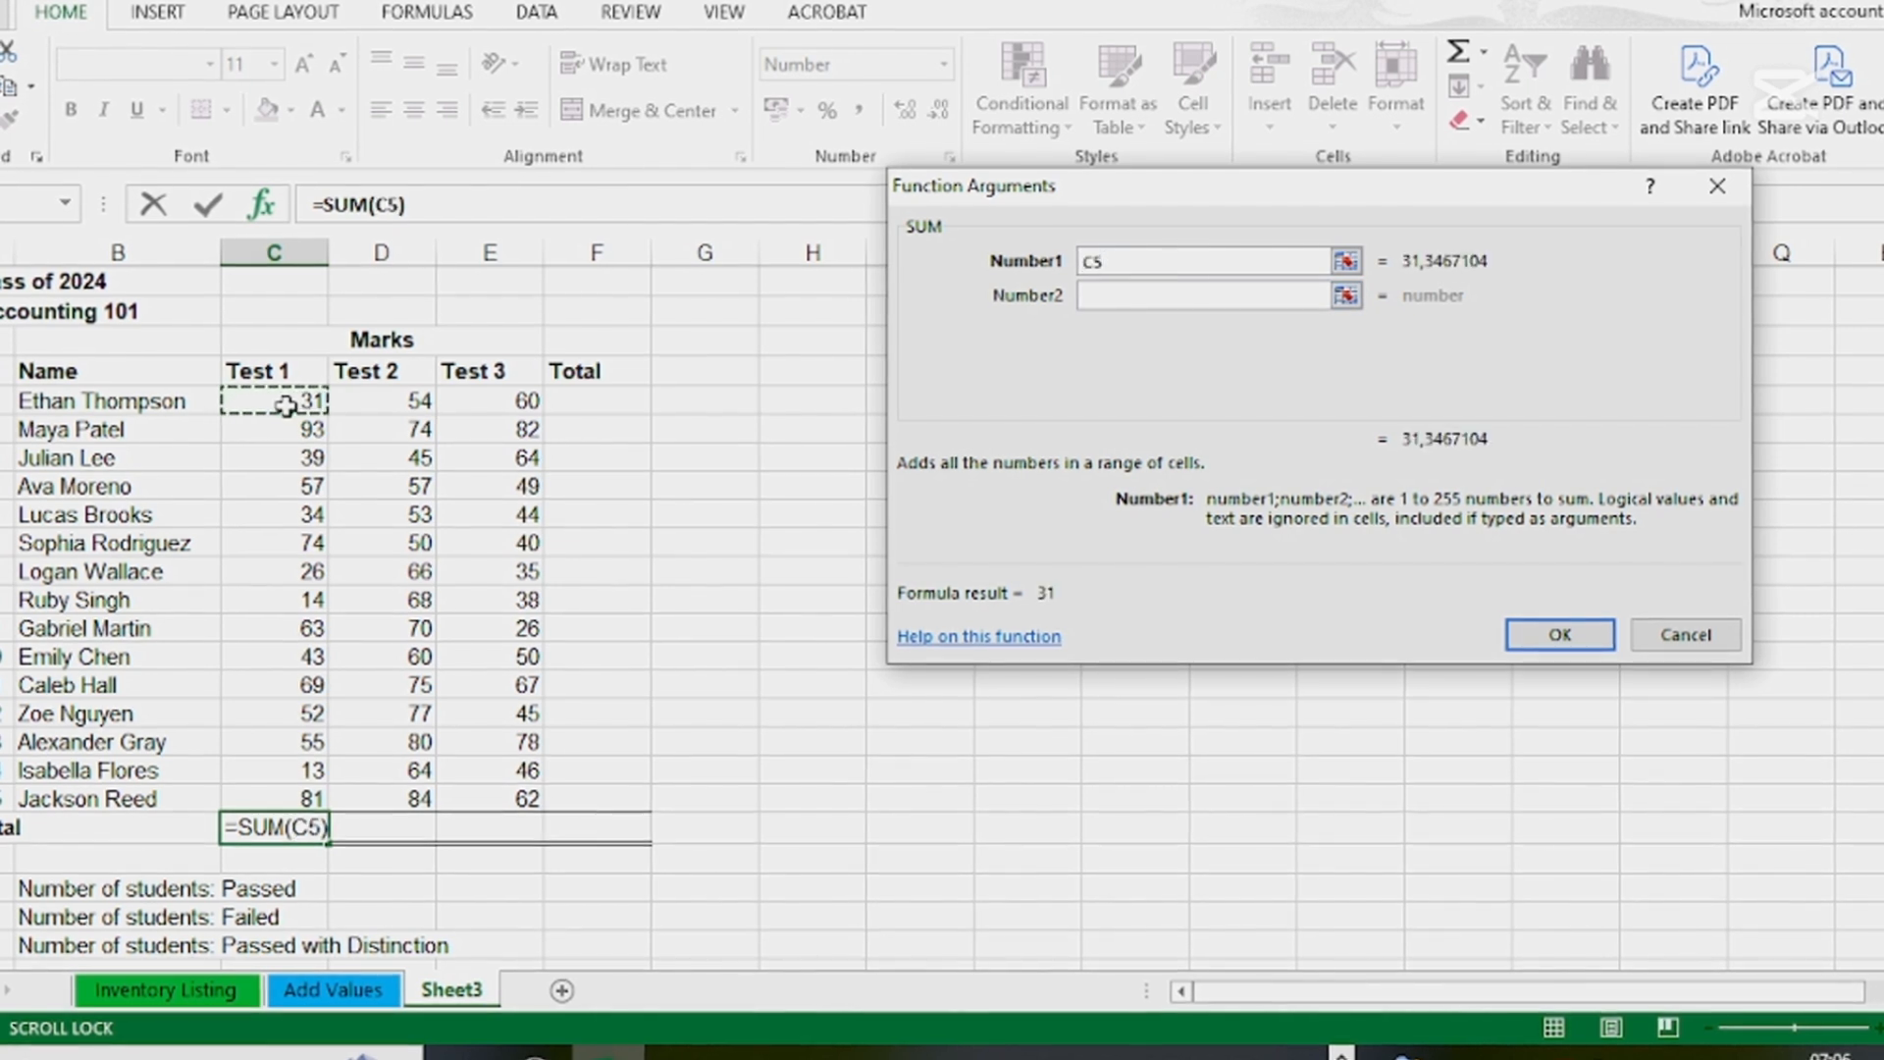
left_click(1100, 296)
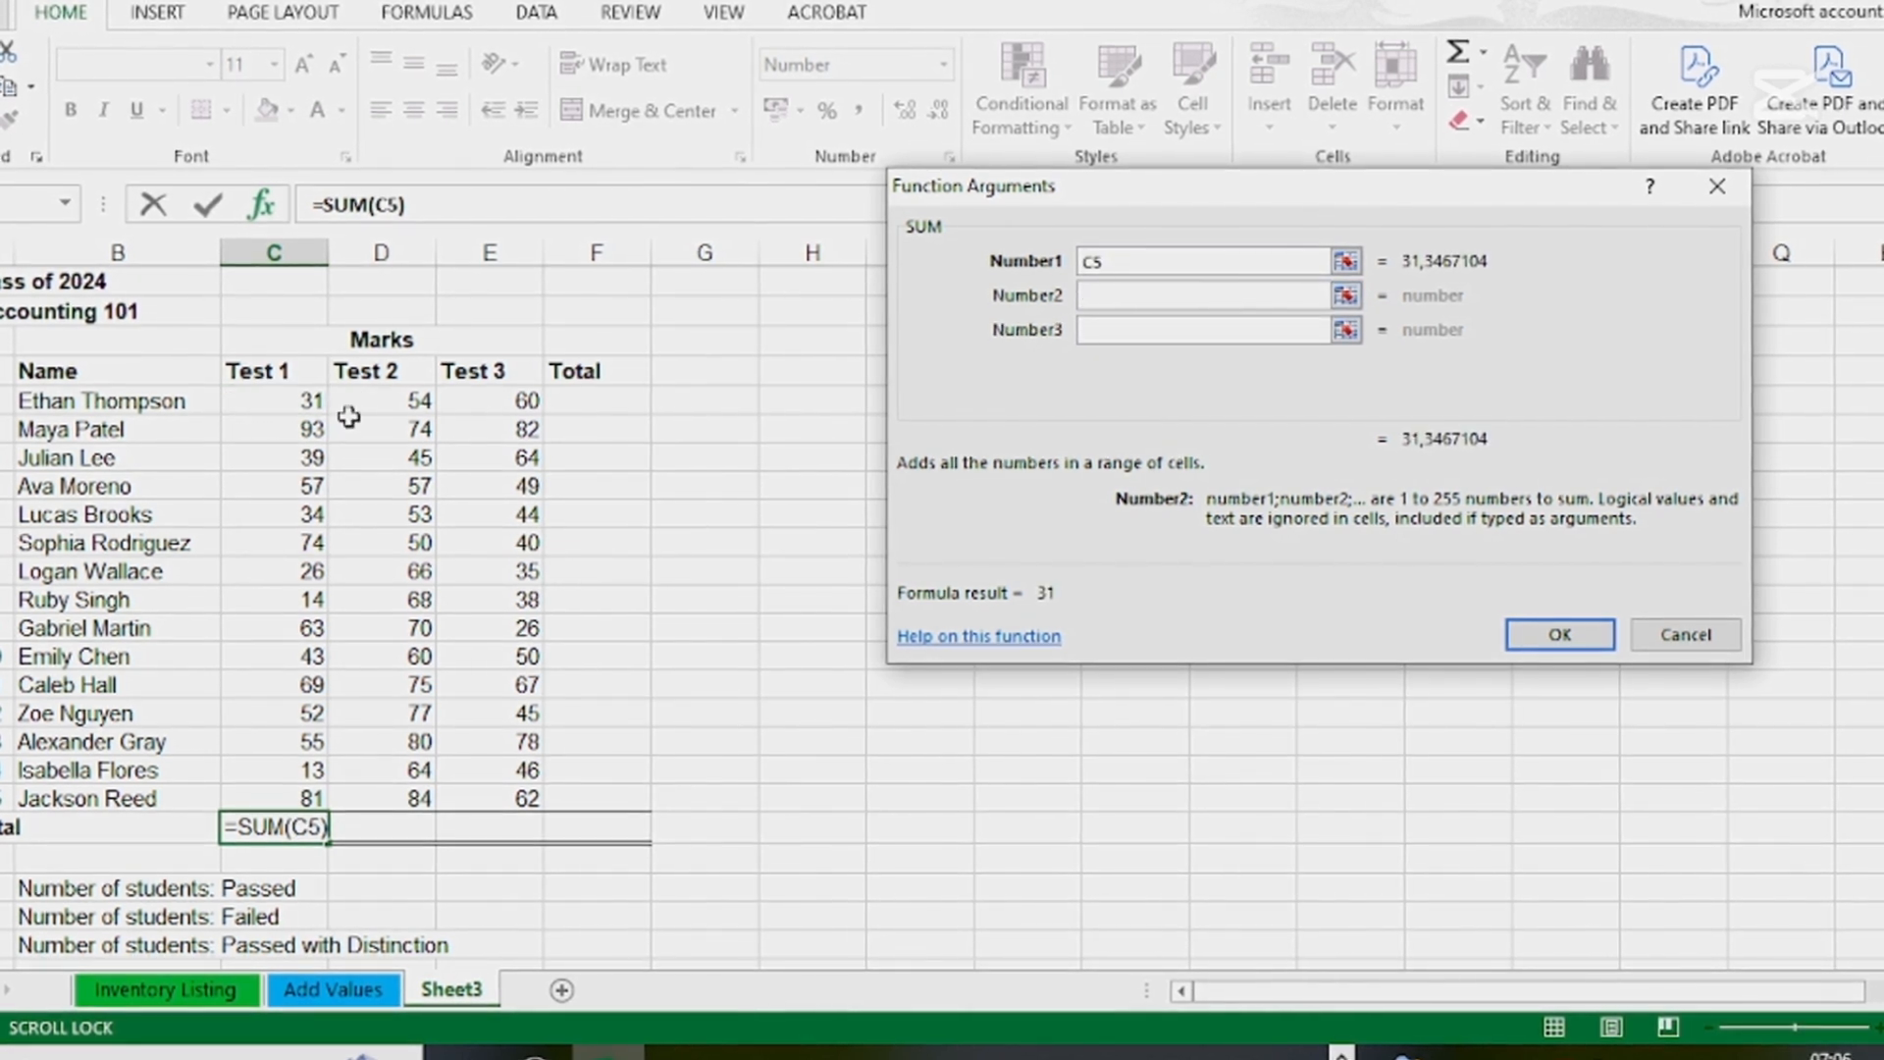
left_click(300, 435)
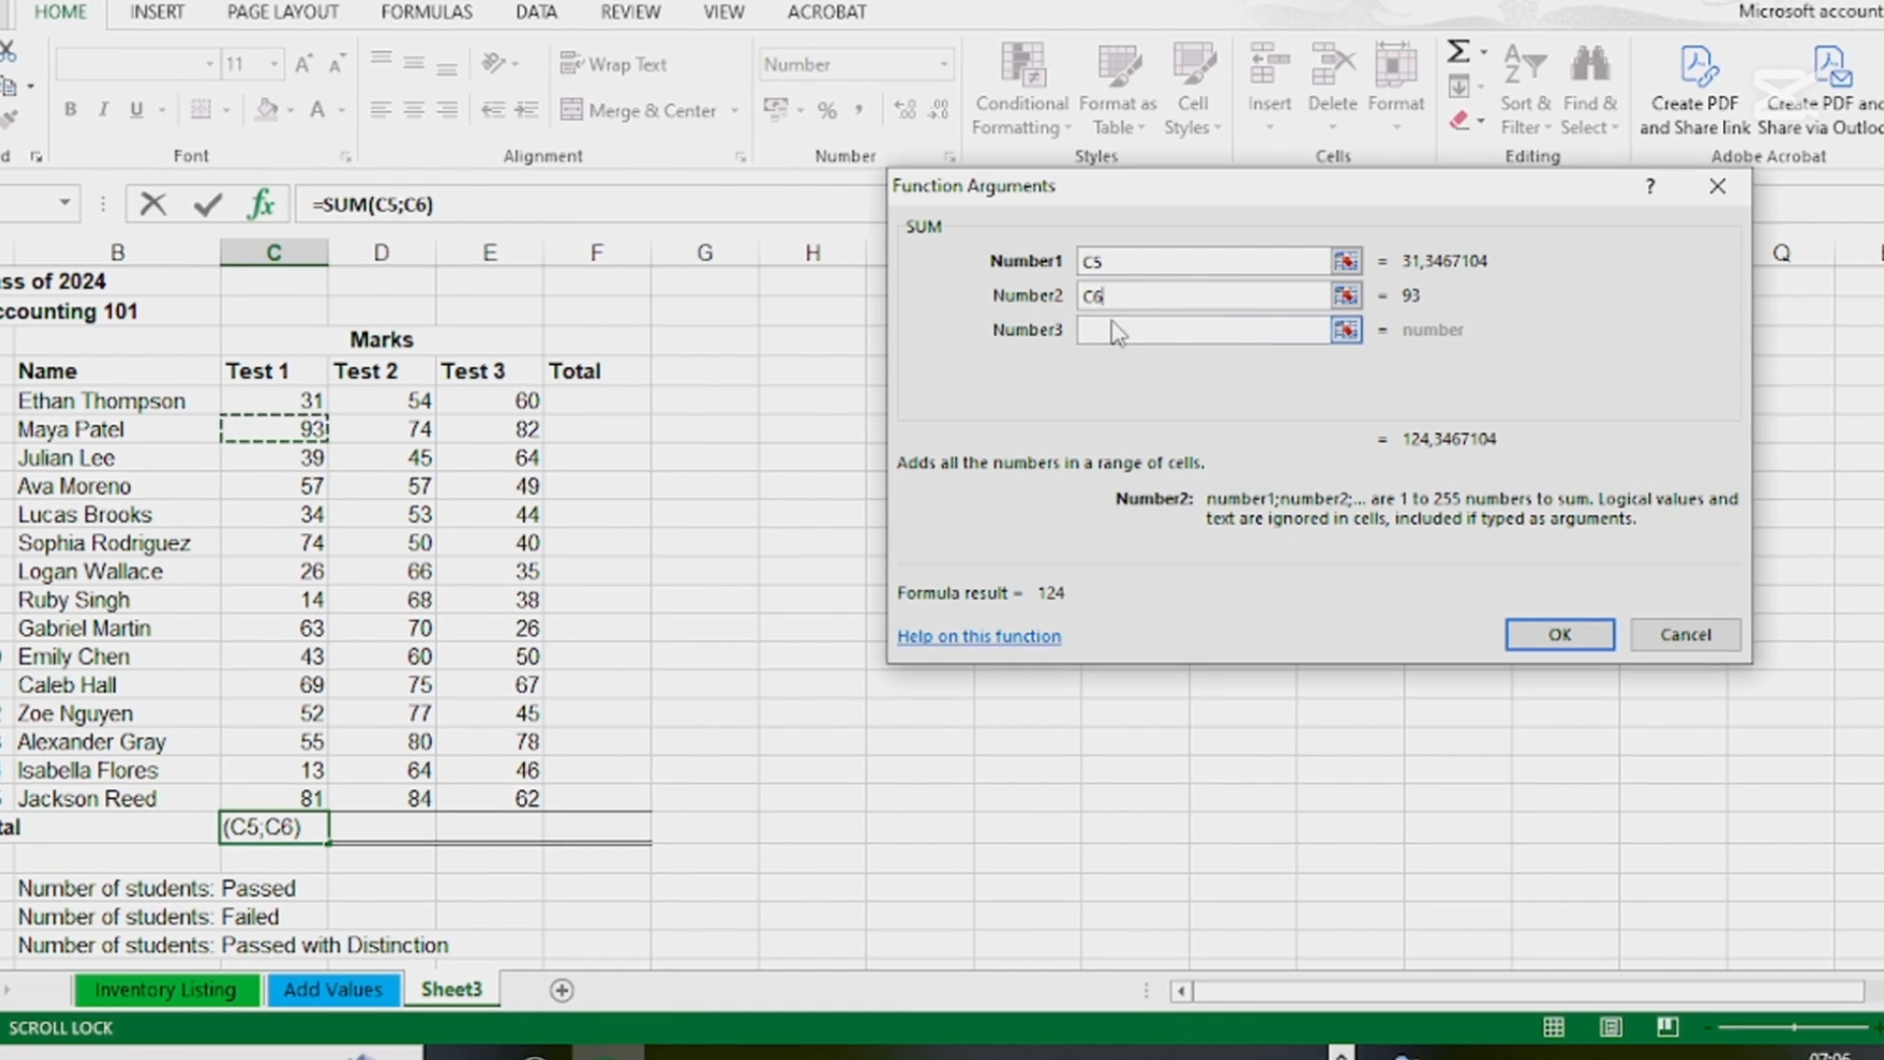
key("Tab")
left_click(294, 459)
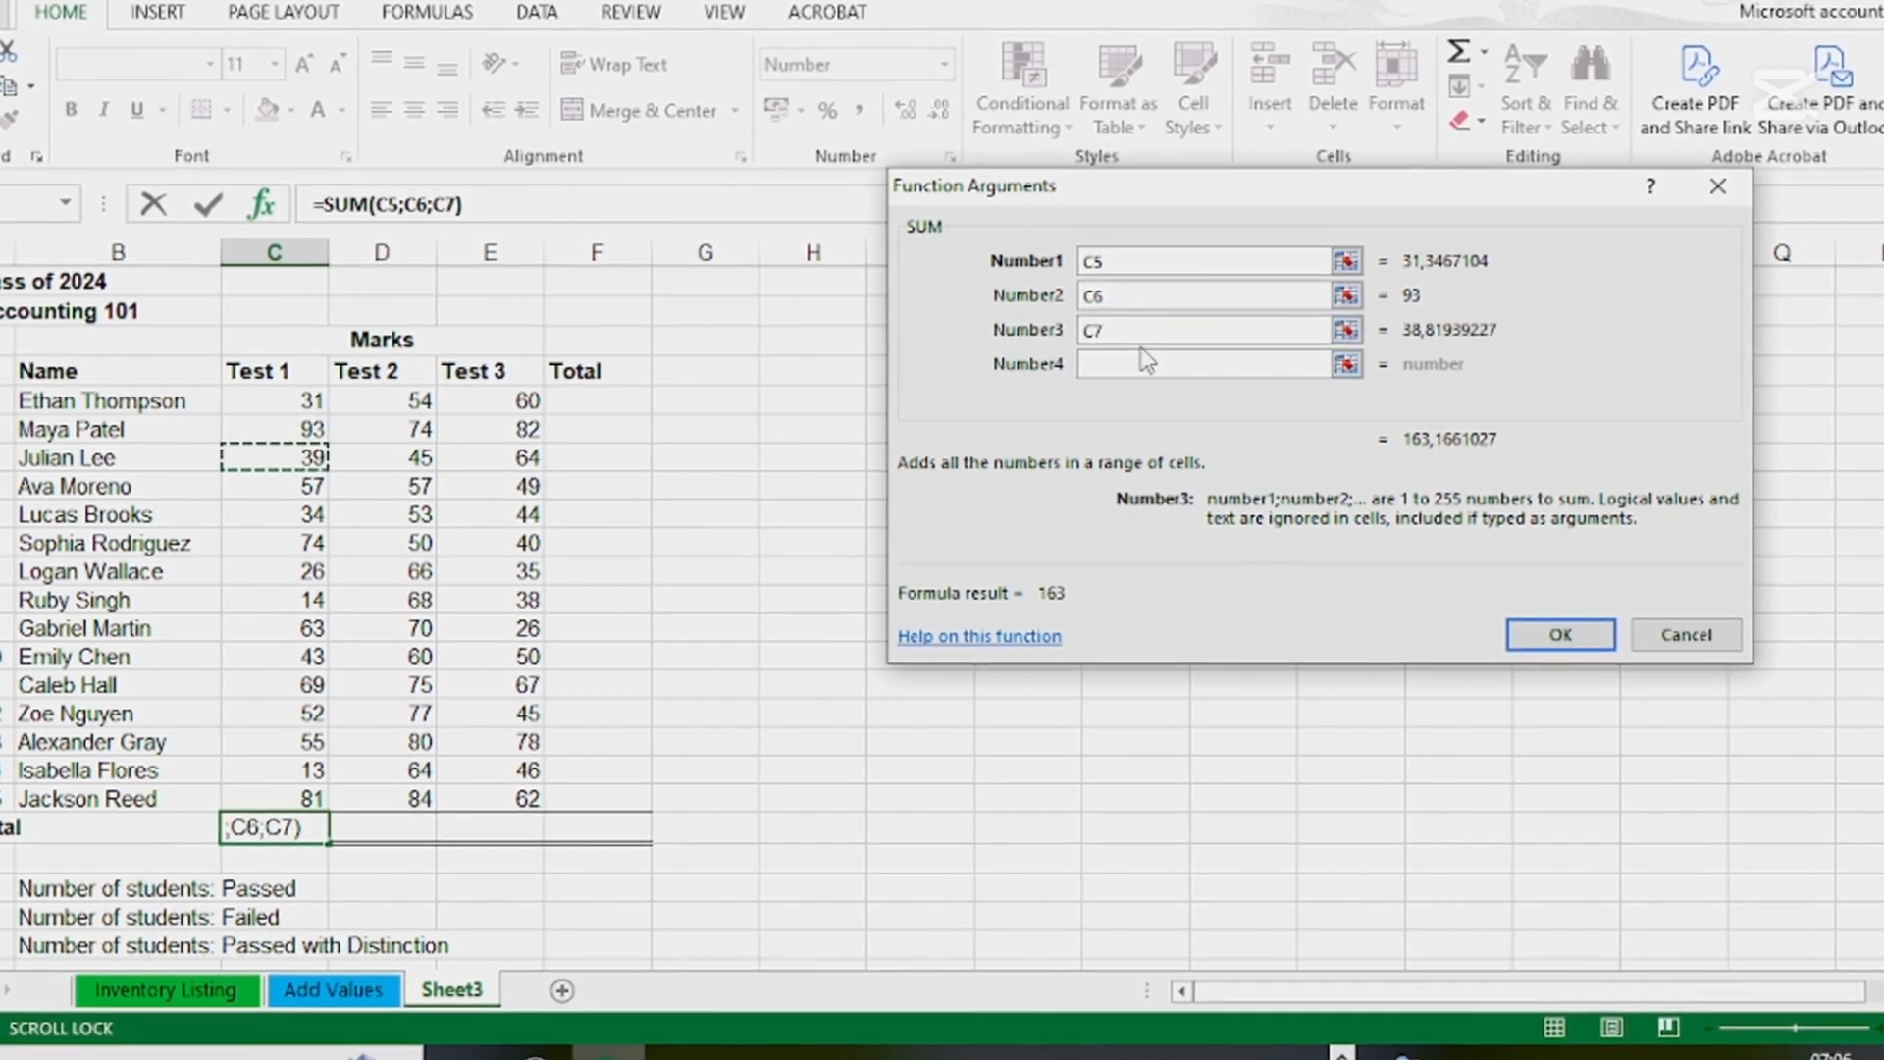
Clear the three individual cell references from the SUM function arguments
key("BackSpace")
key("BackSpace")
left_click(1119, 297)
key("BackSpace")
key("BackSpace")
left_click(1130, 263)
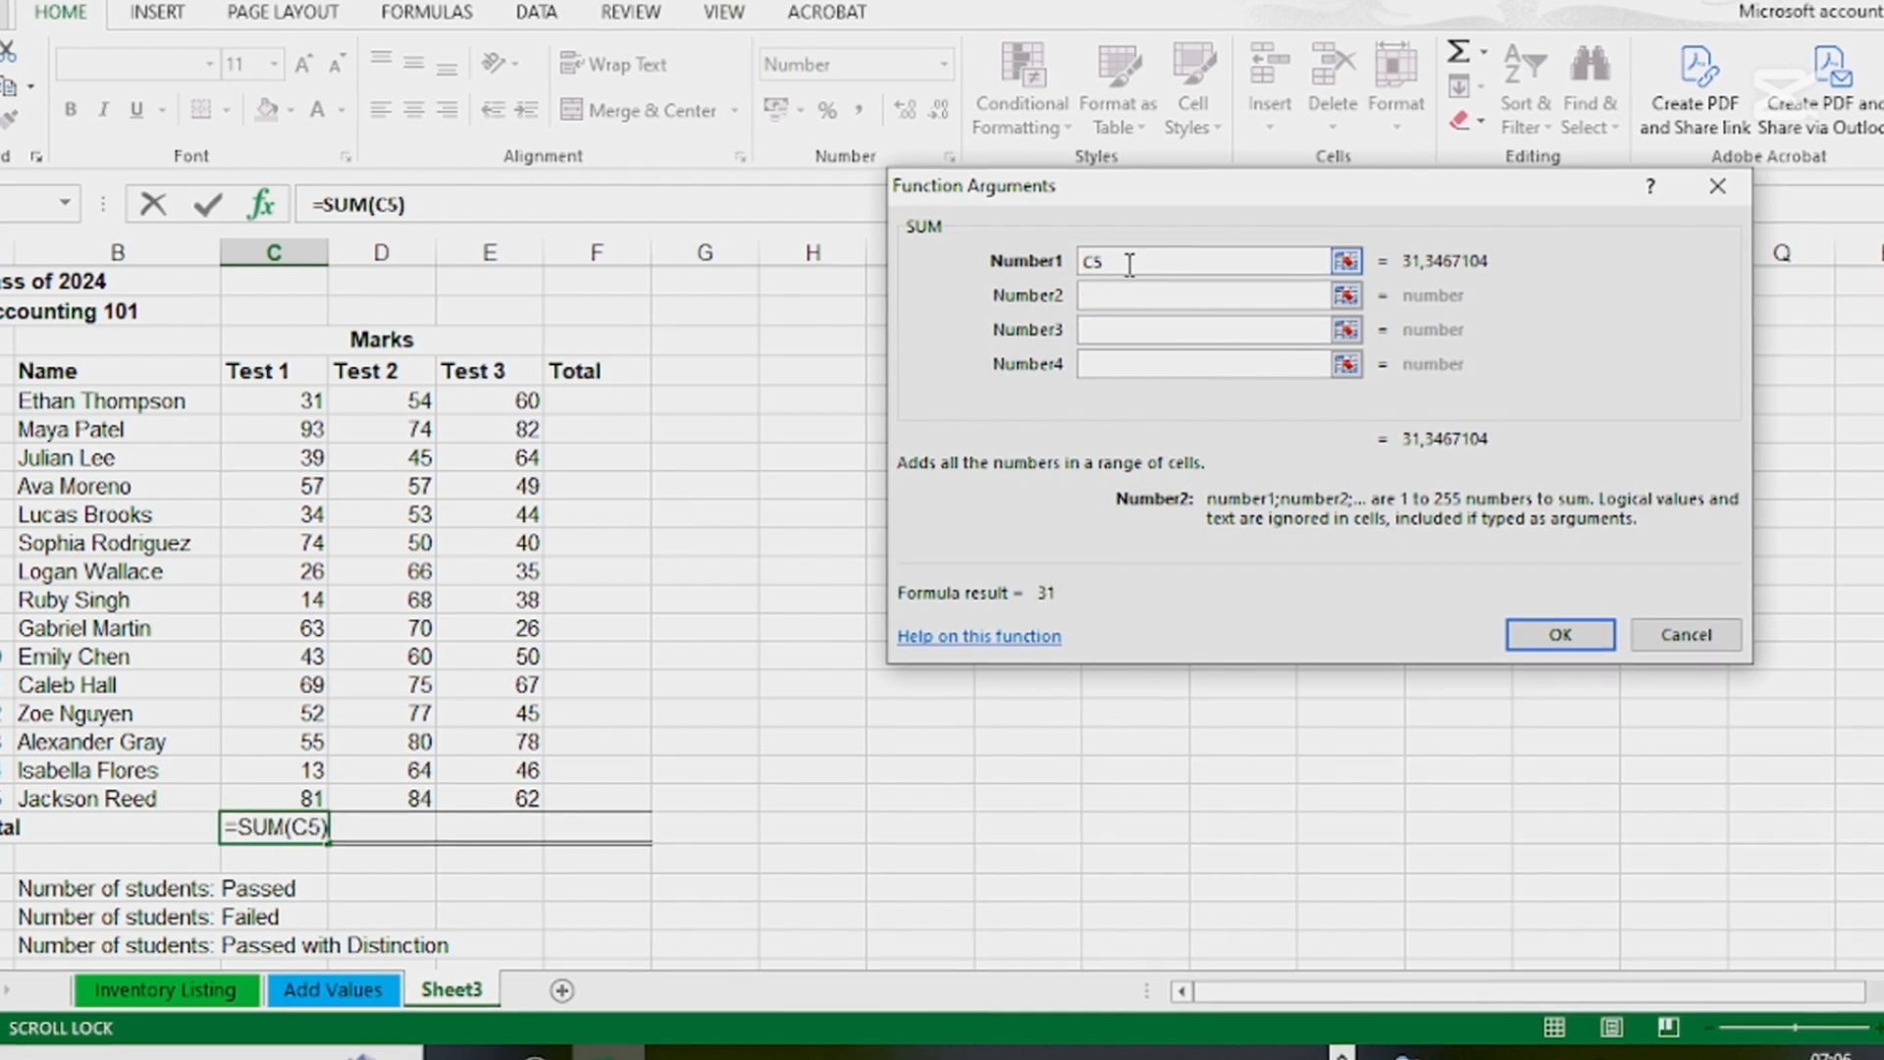
key("BackSpace")
key("BackSpace")
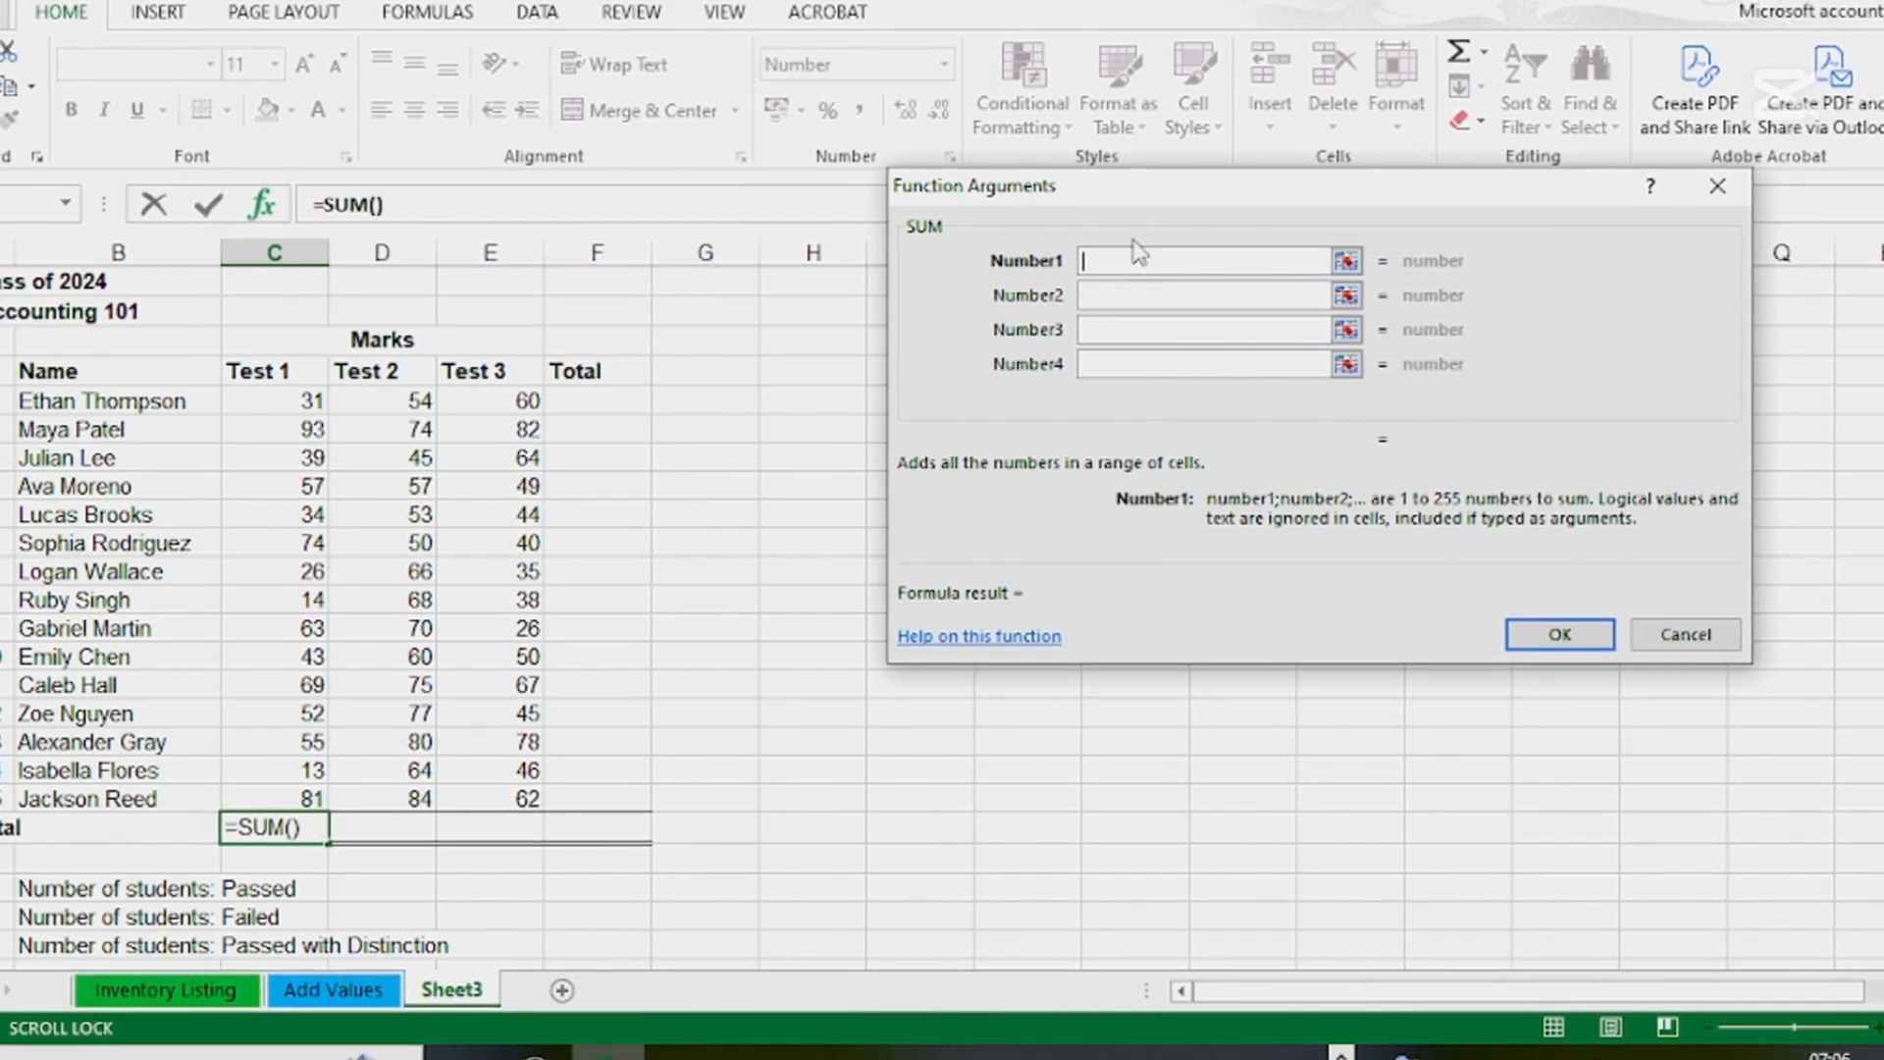
Set the first SUM argument to the range C5:C19 and complete the Test 1 total formula
left_click(303, 399)
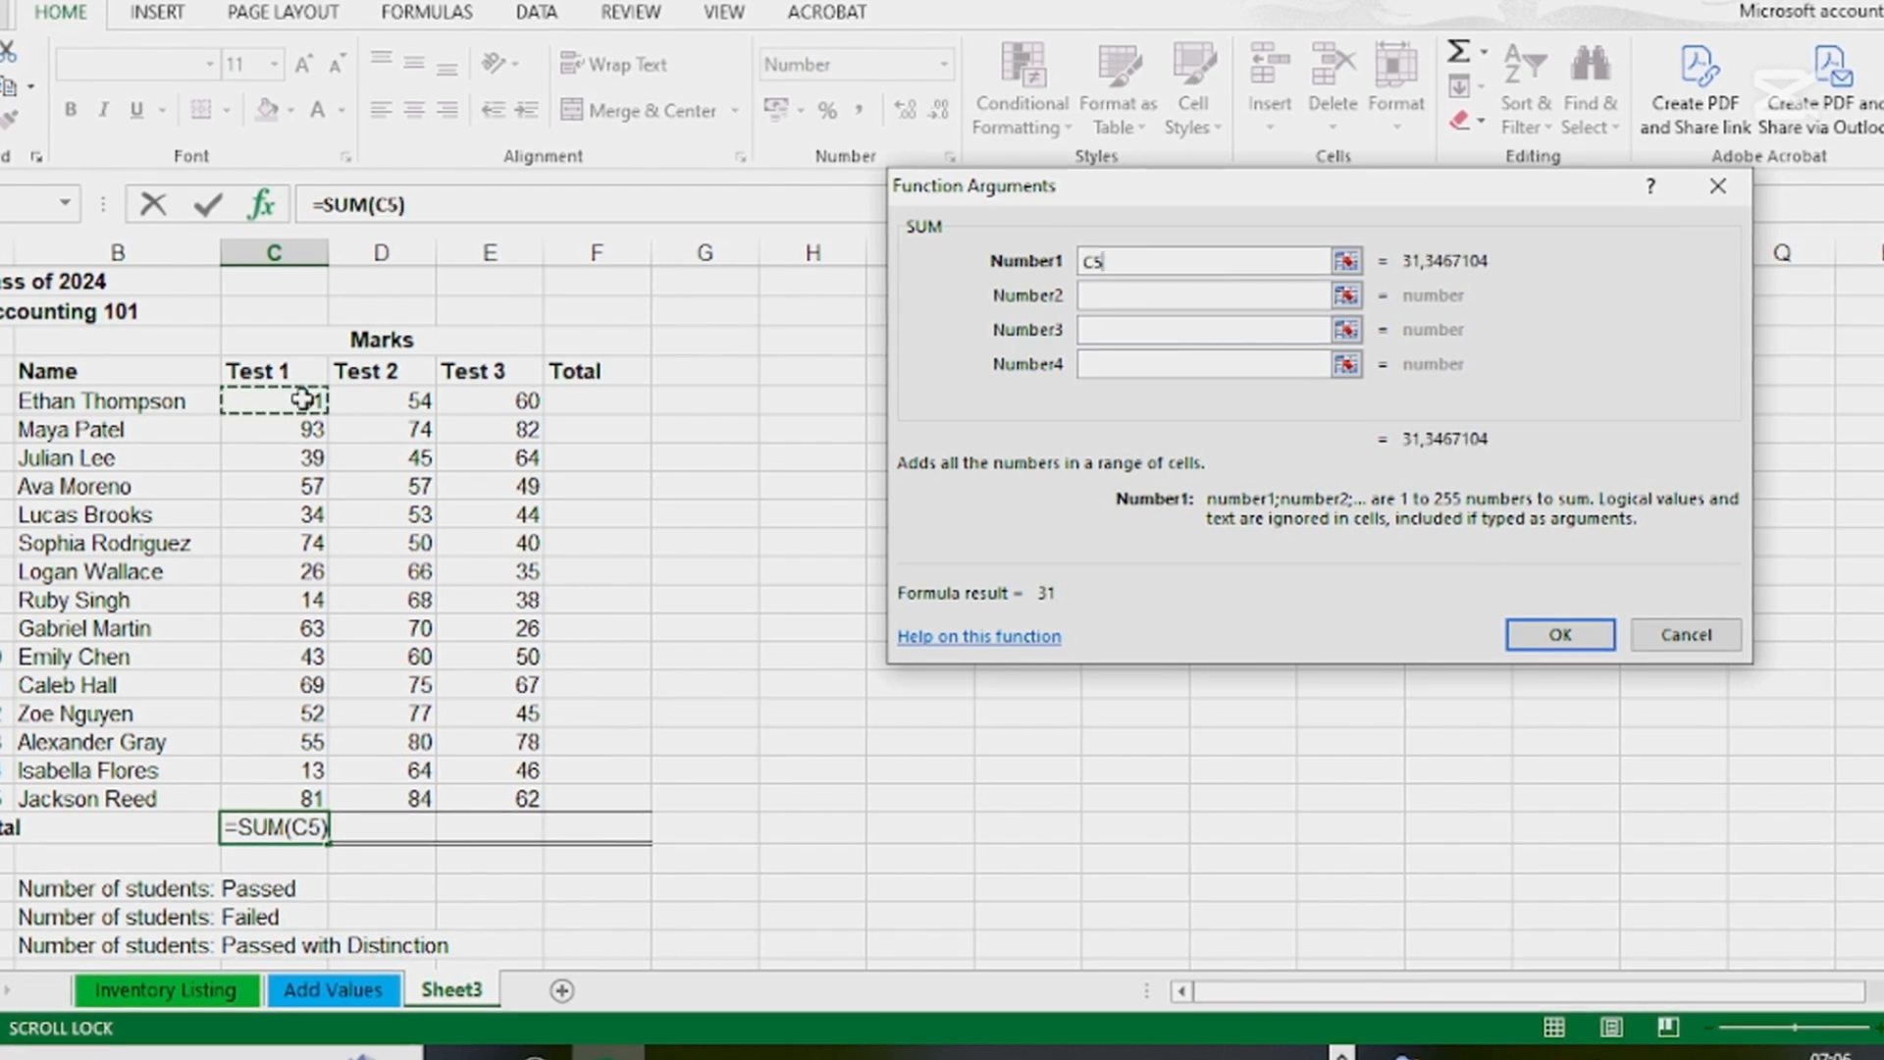
left_click_drag(303, 400, 311, 795)
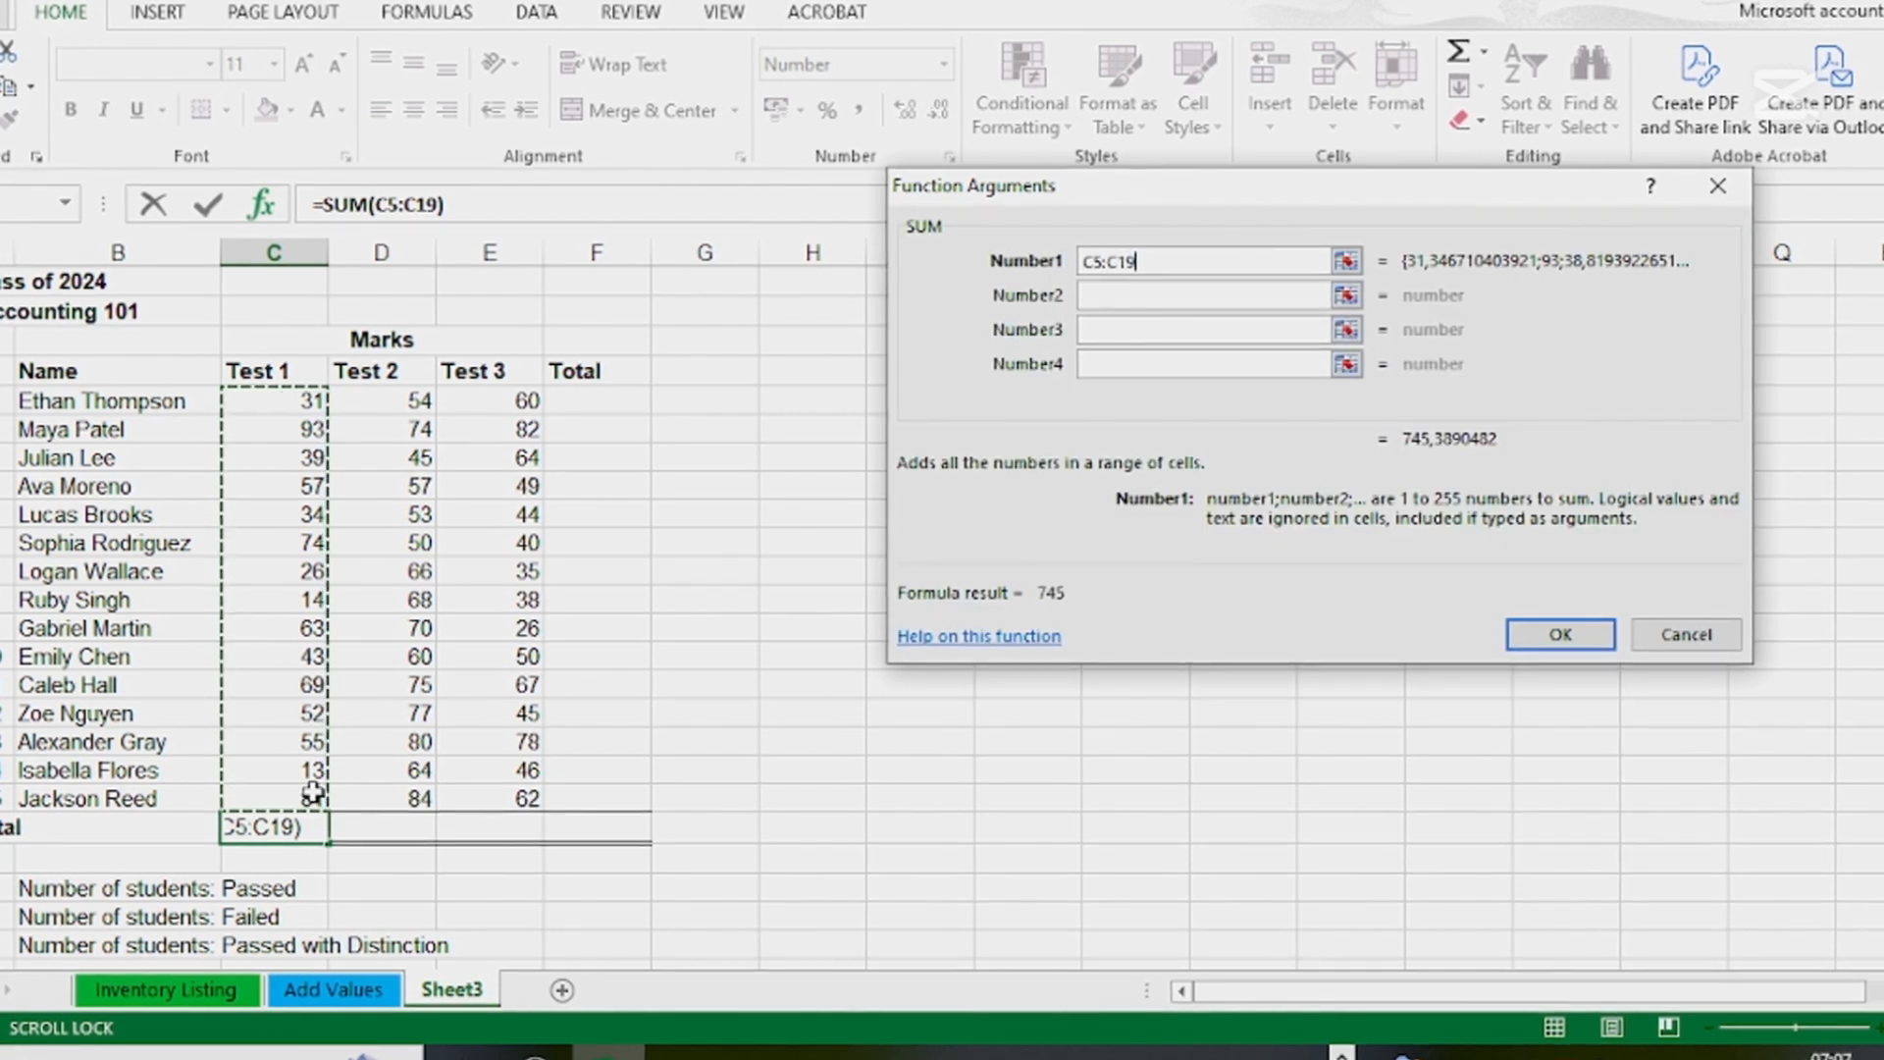
left_click(1575, 648)
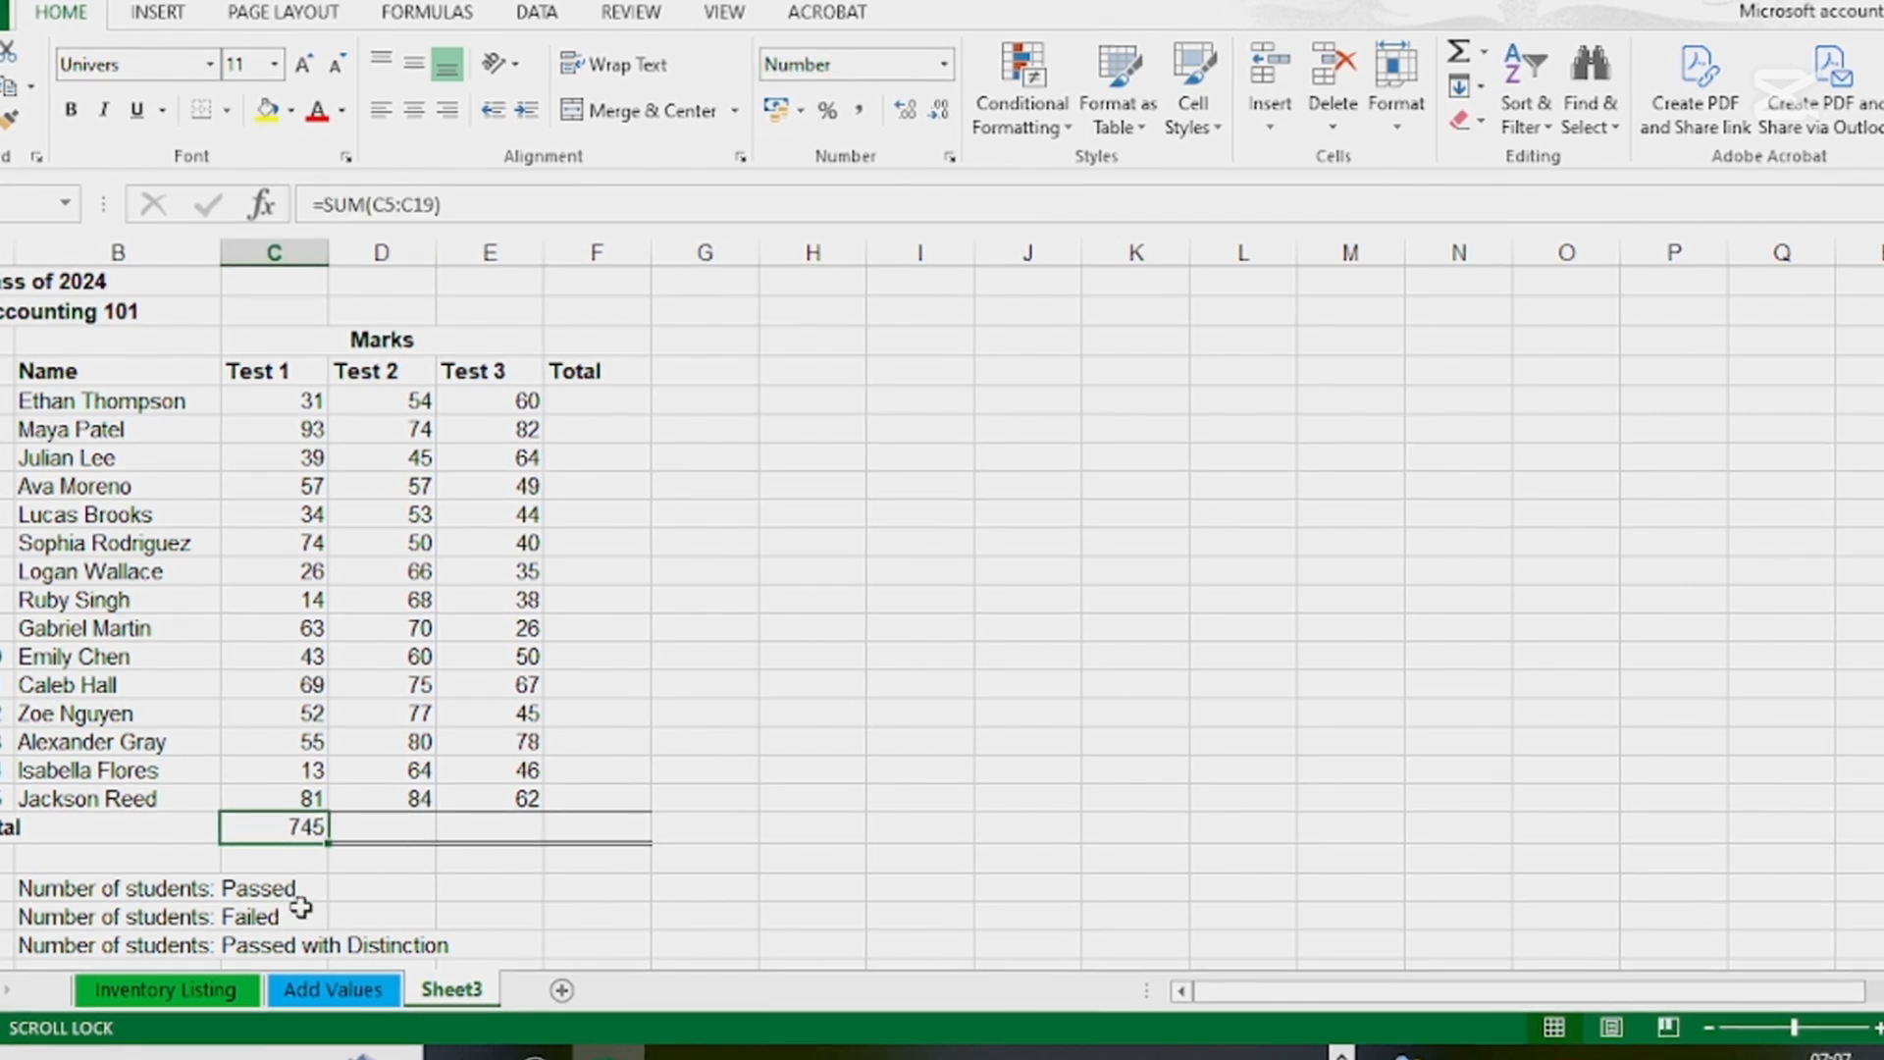
Enter a SUM formula over D5:D19 in the Test 2 total cell D20, and check the finished formula
double_click(385, 832)
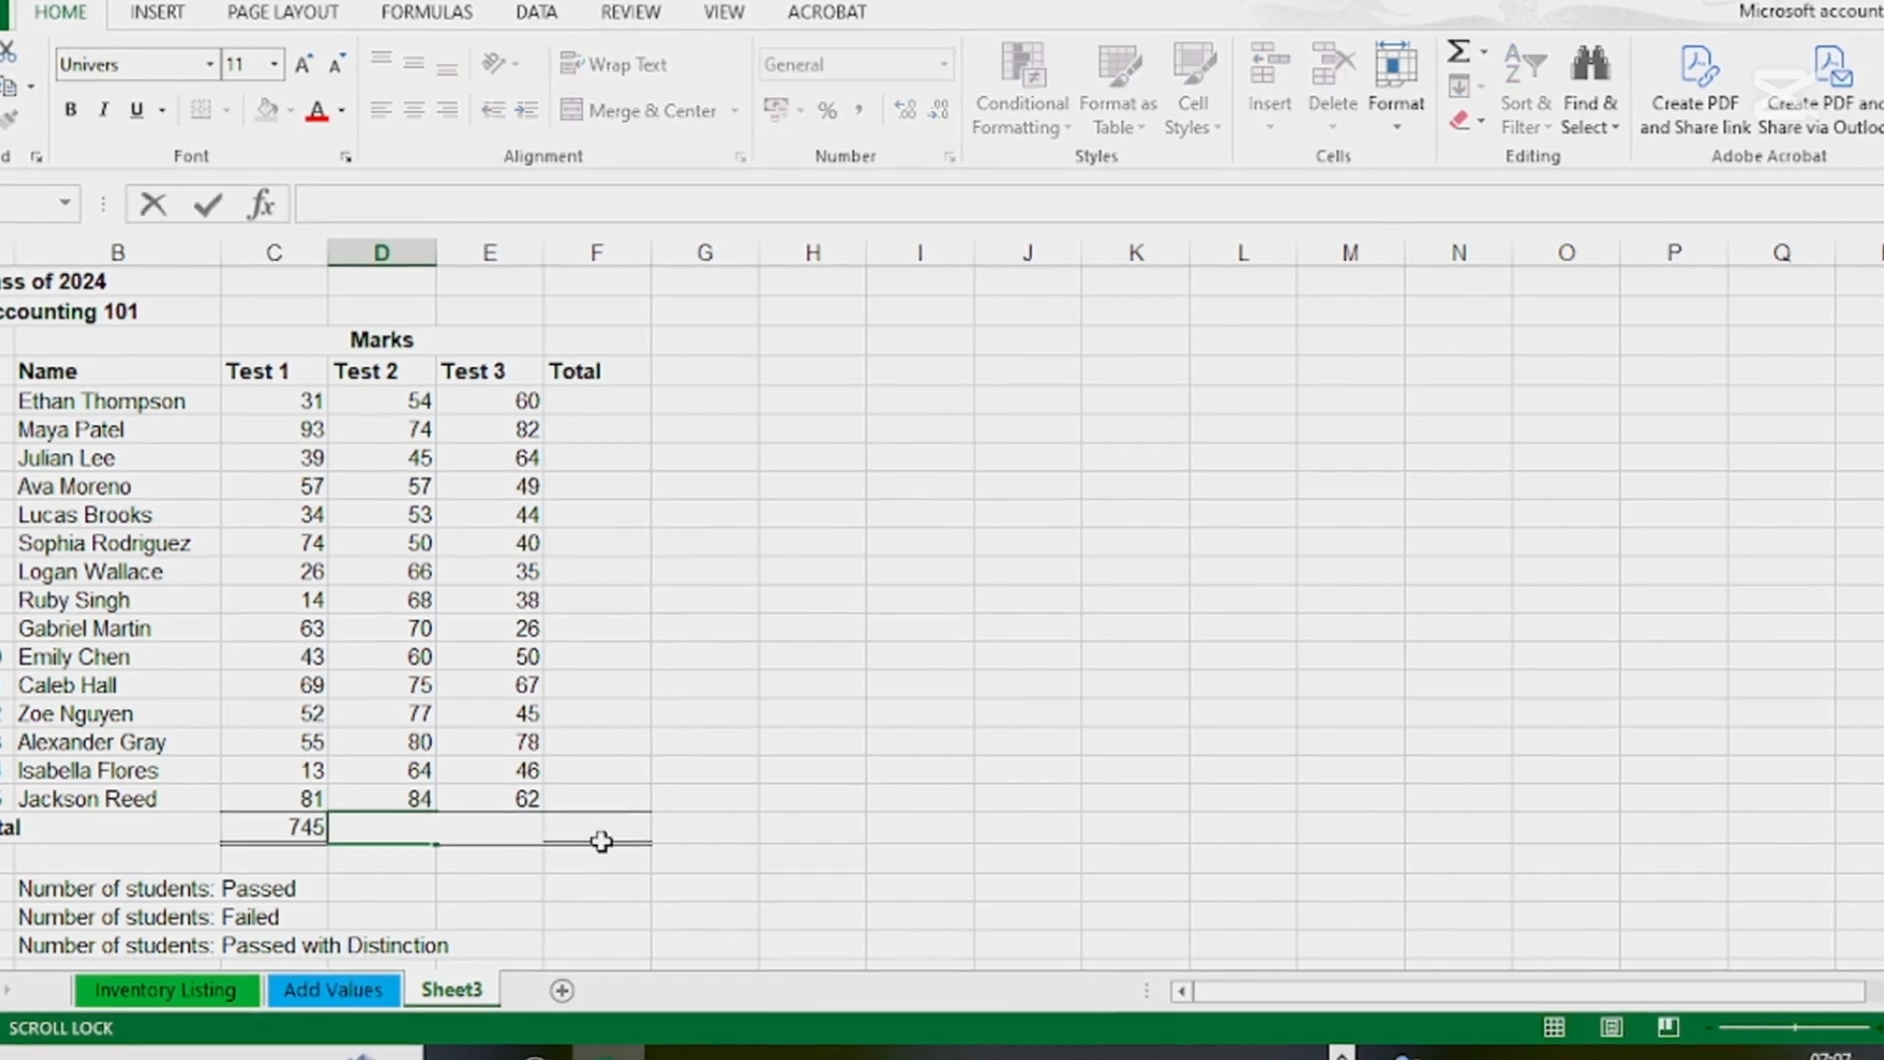
type("=sum")
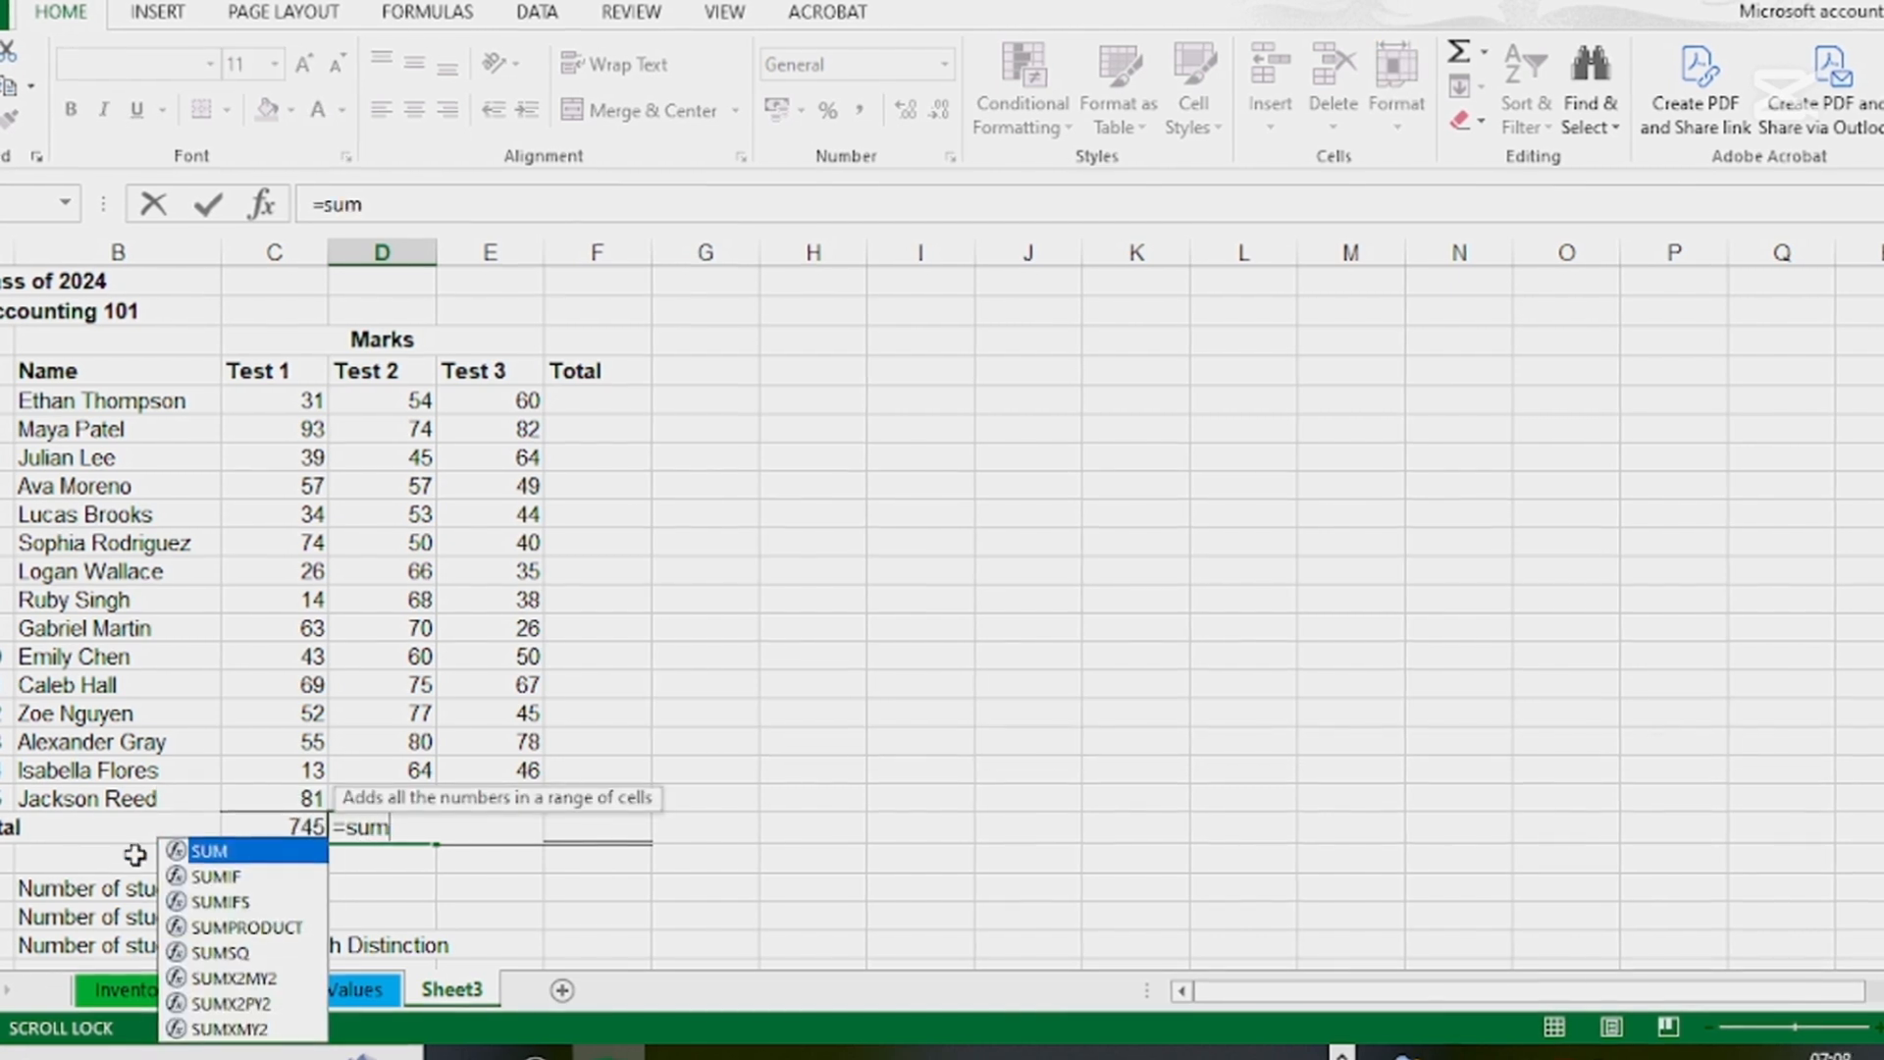
double_click(205, 853)
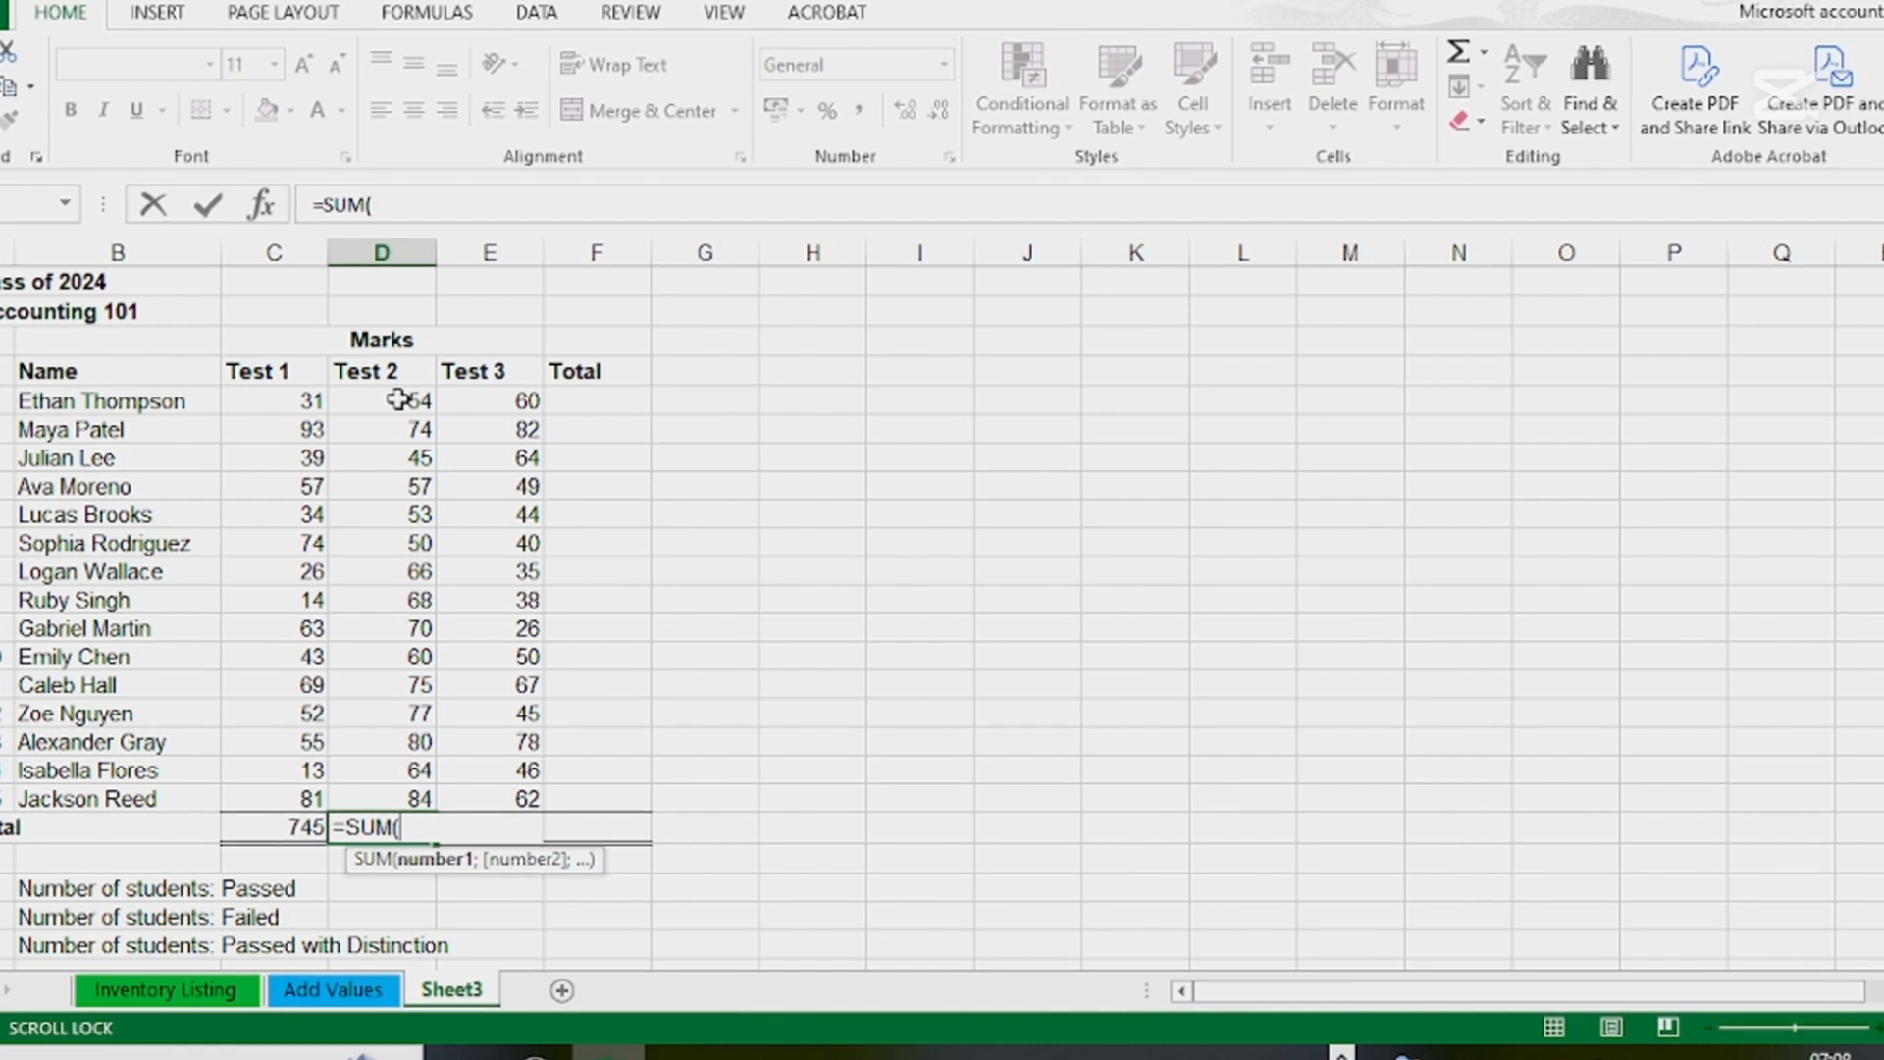
left_click_drag(397, 399, 410, 796)
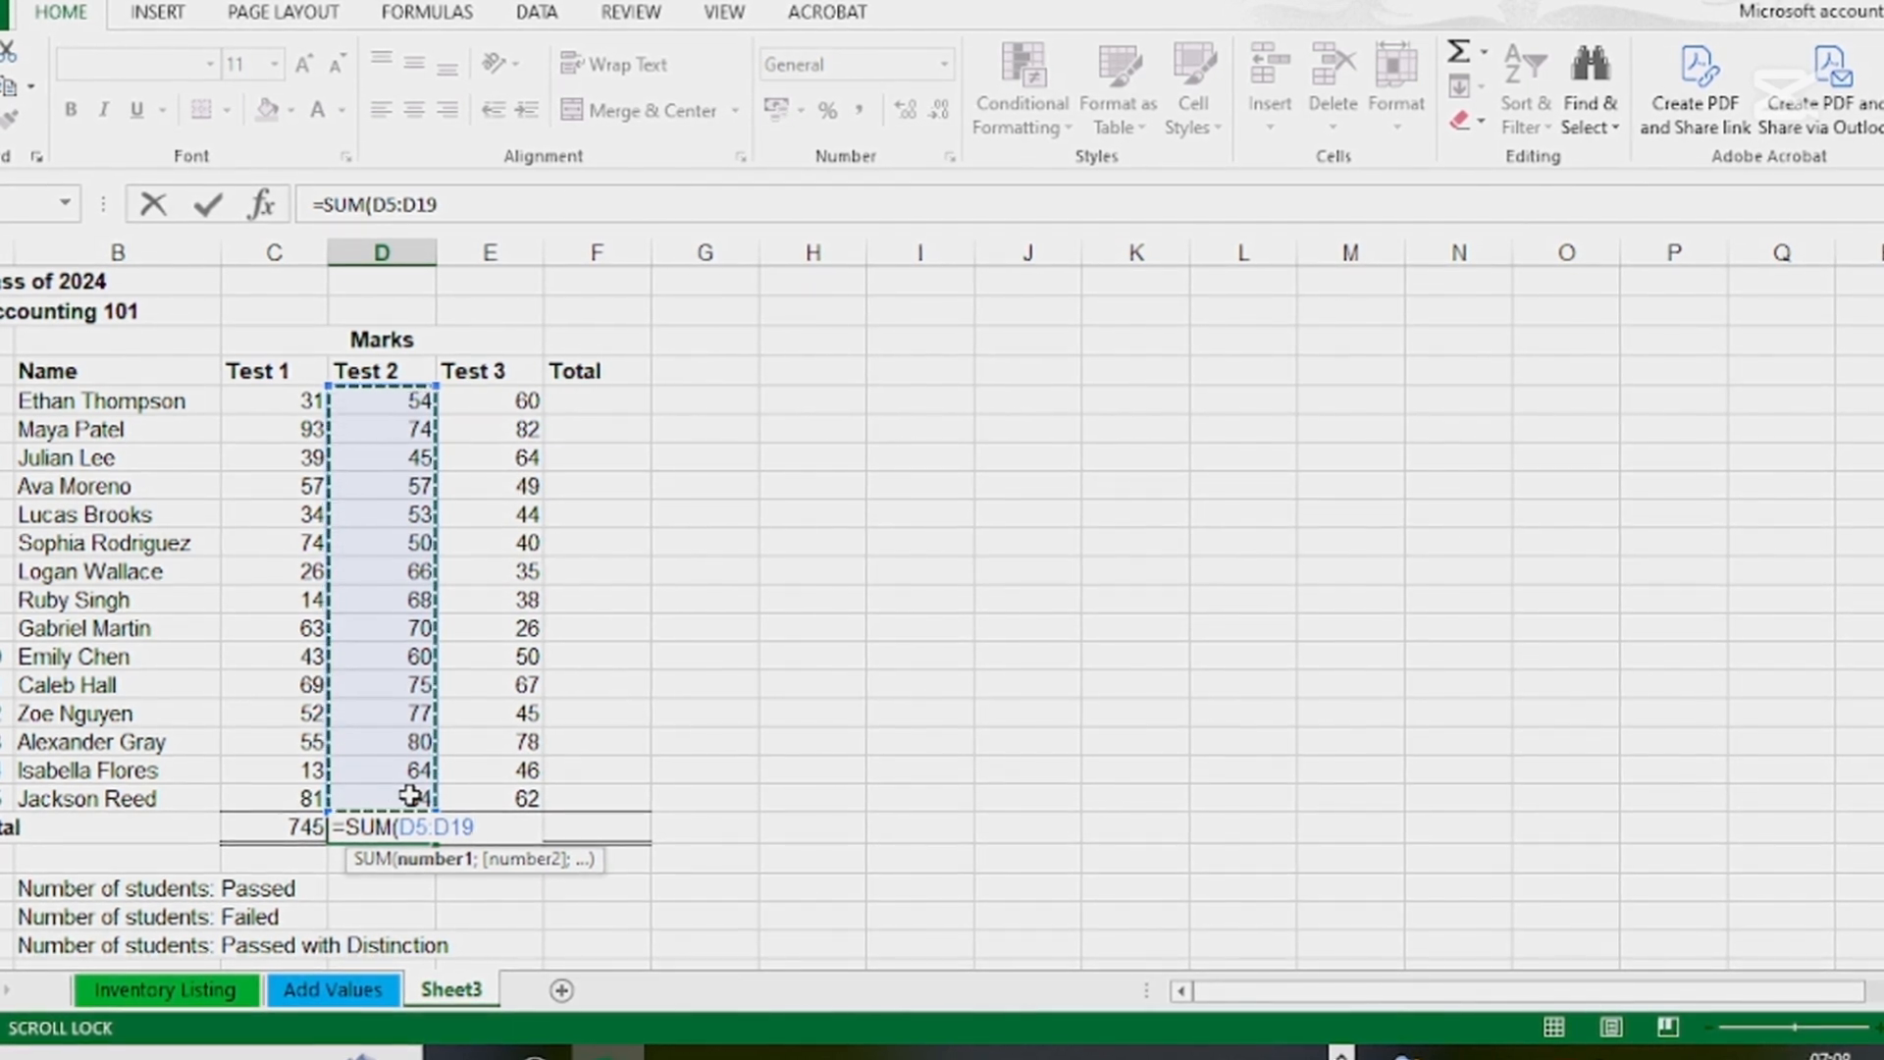
key("Tab")
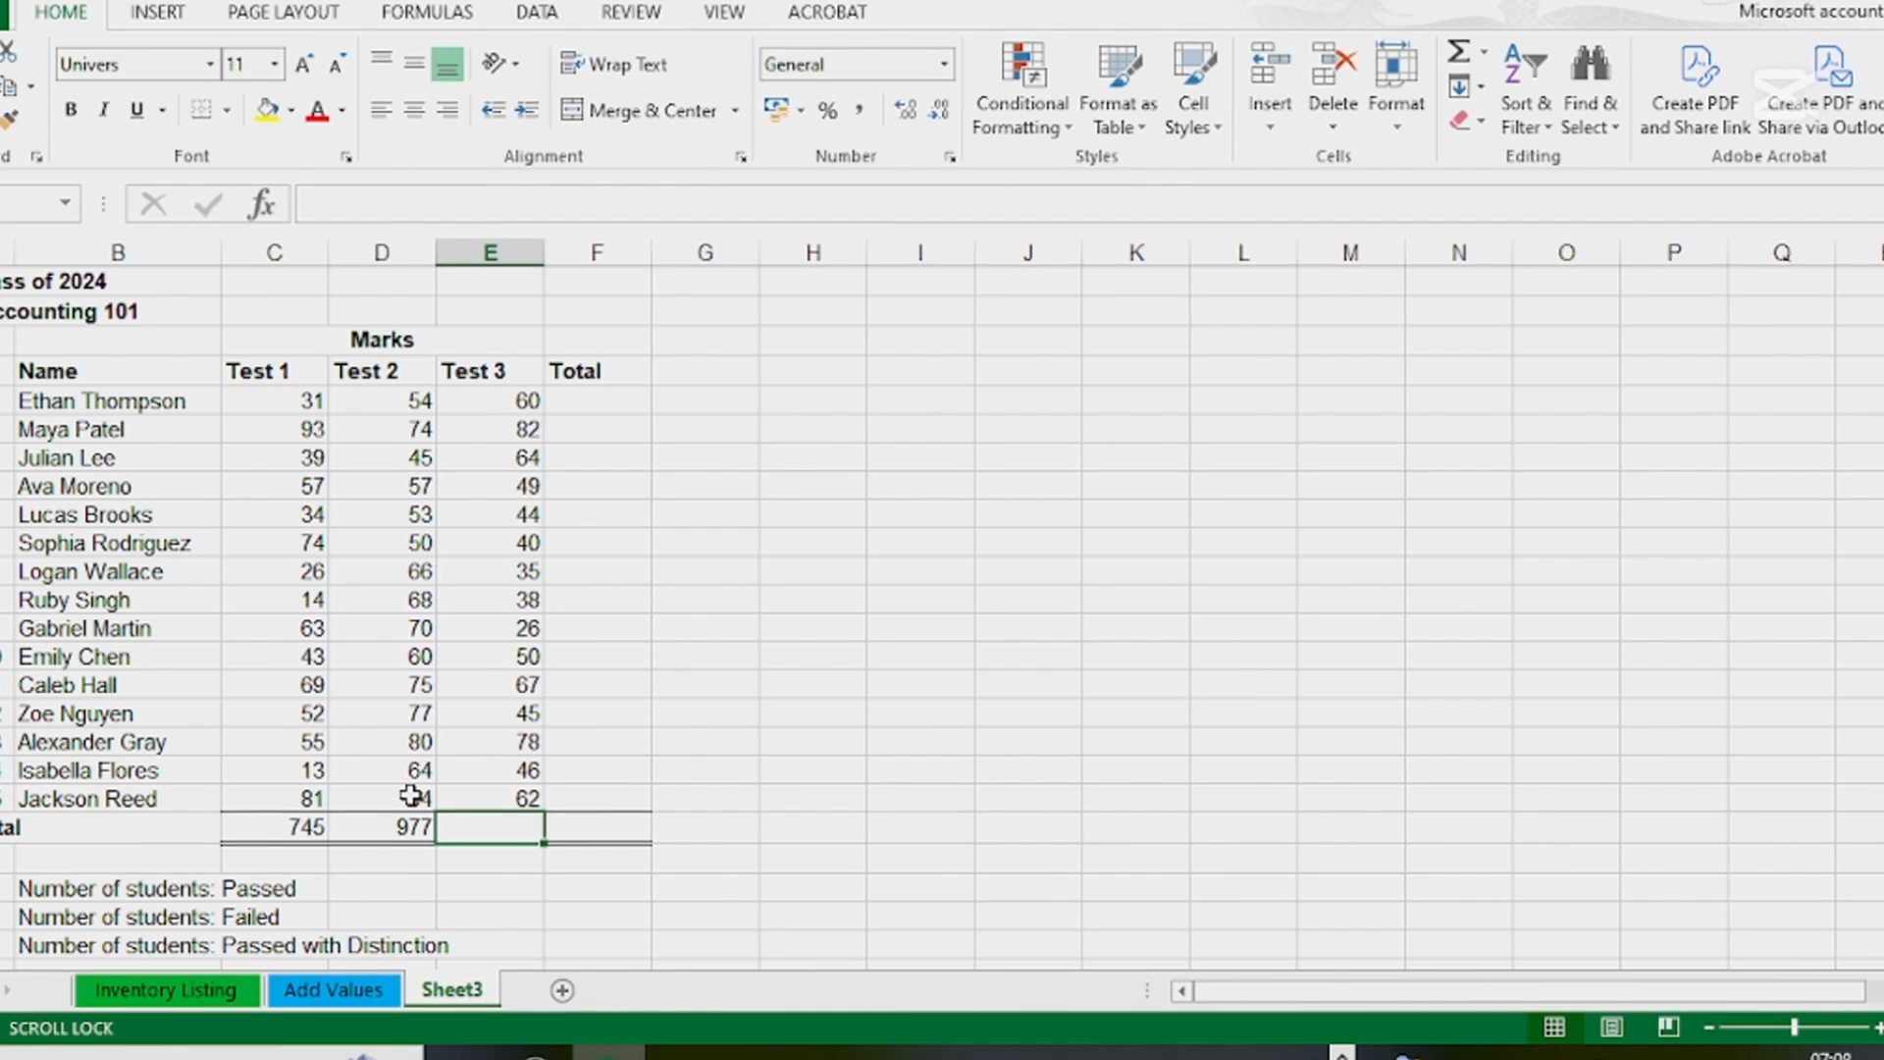
left_click(403, 837)
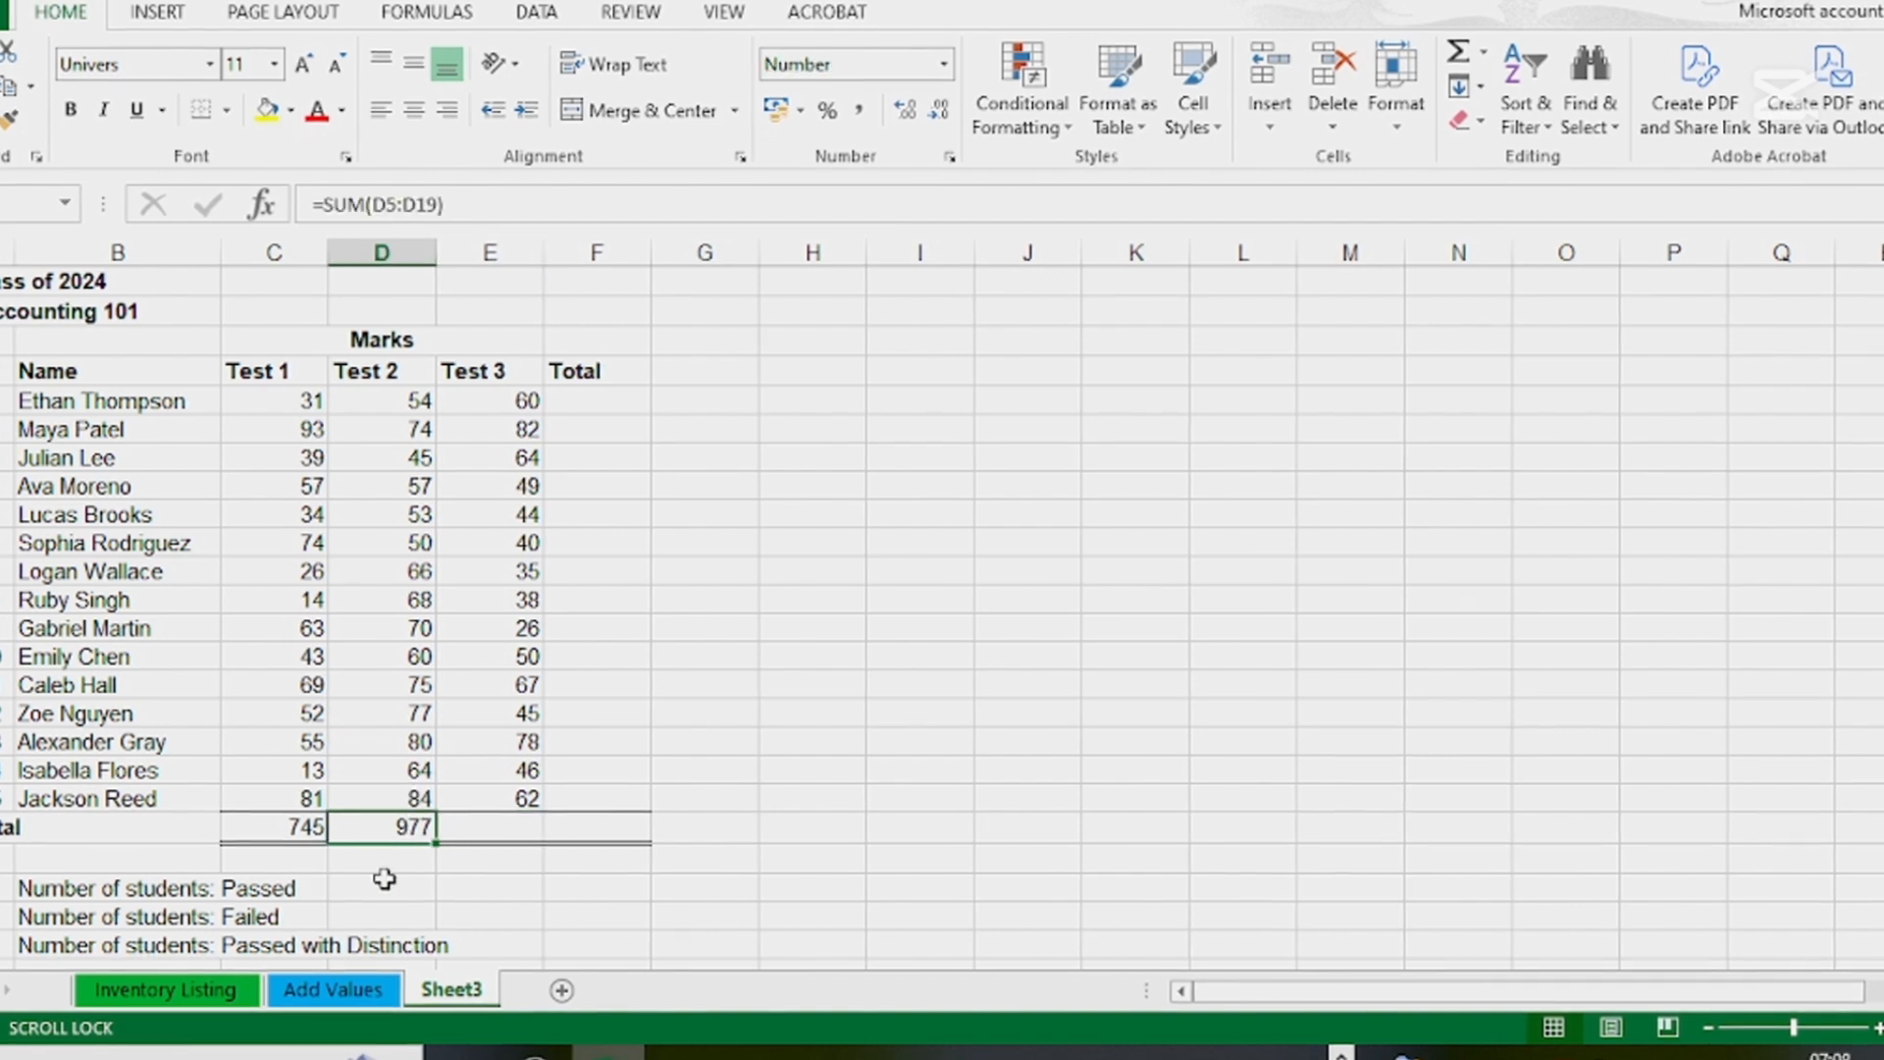
double_click(393, 828)
key("Tab")
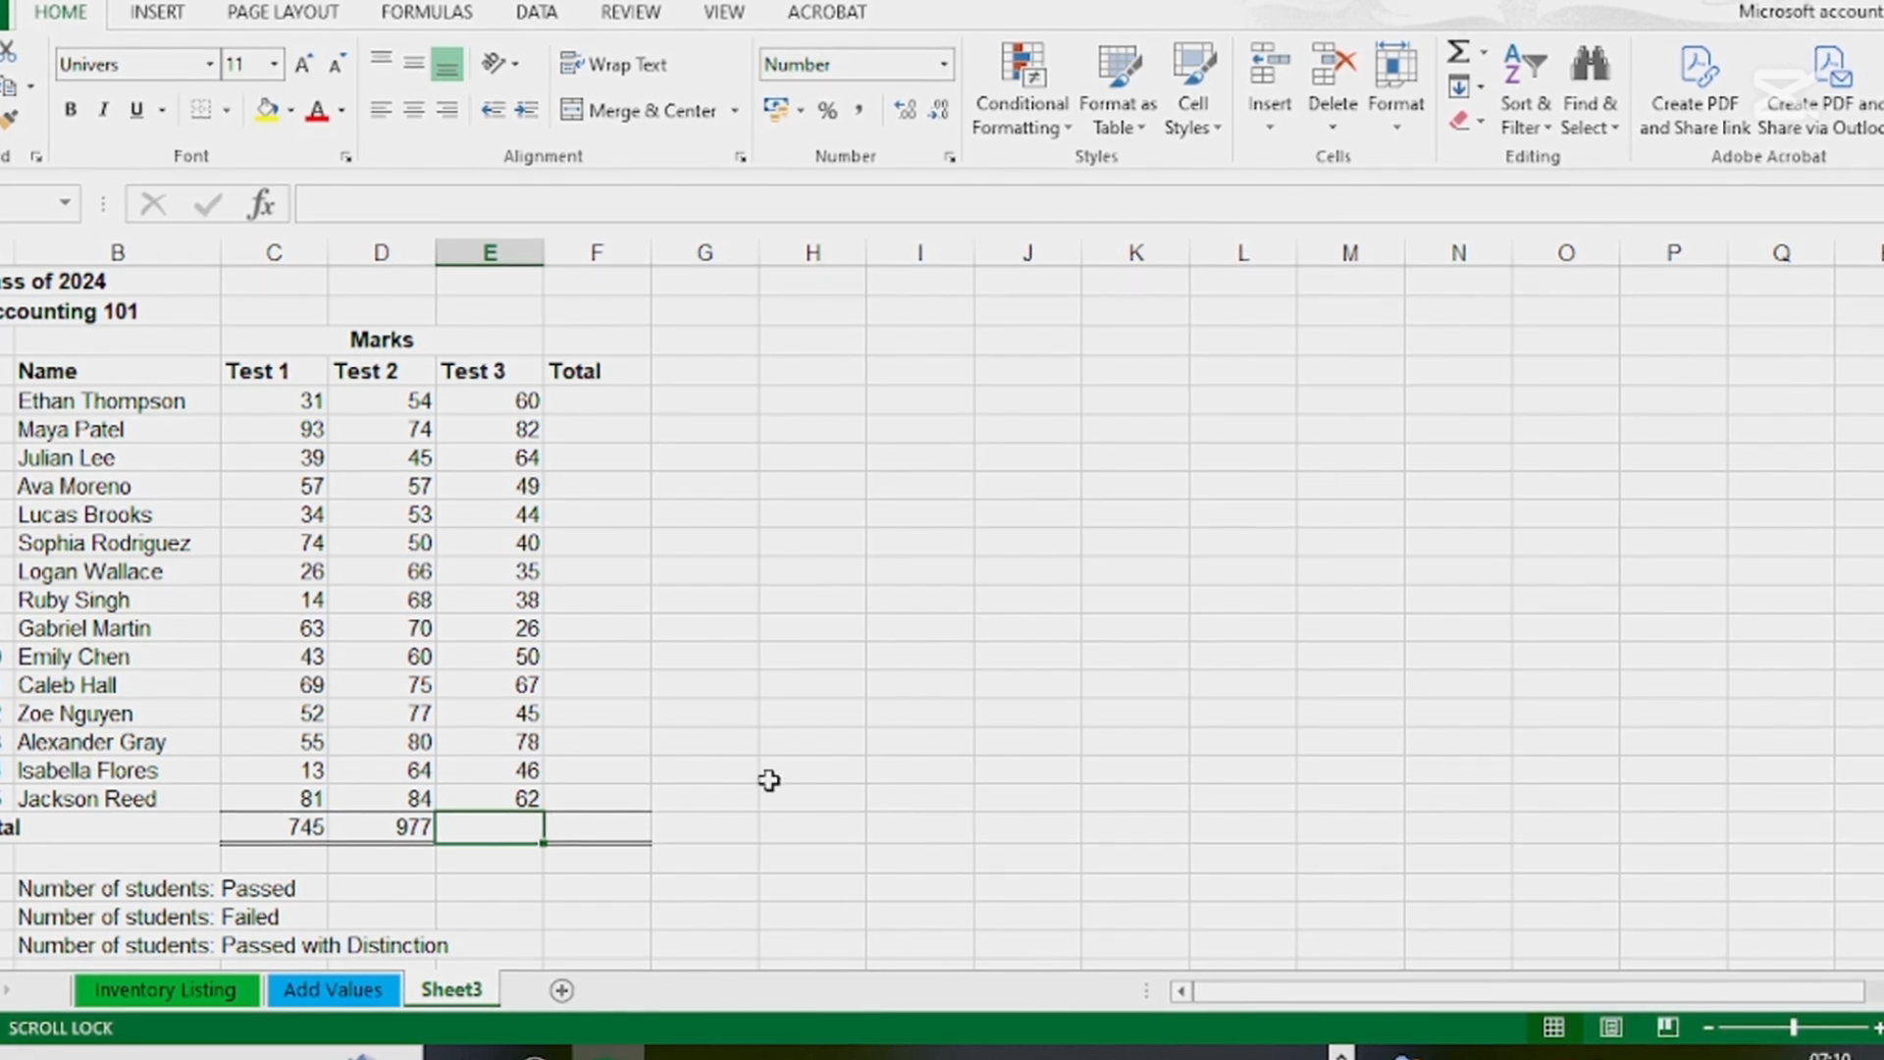
Total the Test 3 marks in cell E20 with AutoSum over E5:E19
left_click(820, 838)
left_click(515, 834)
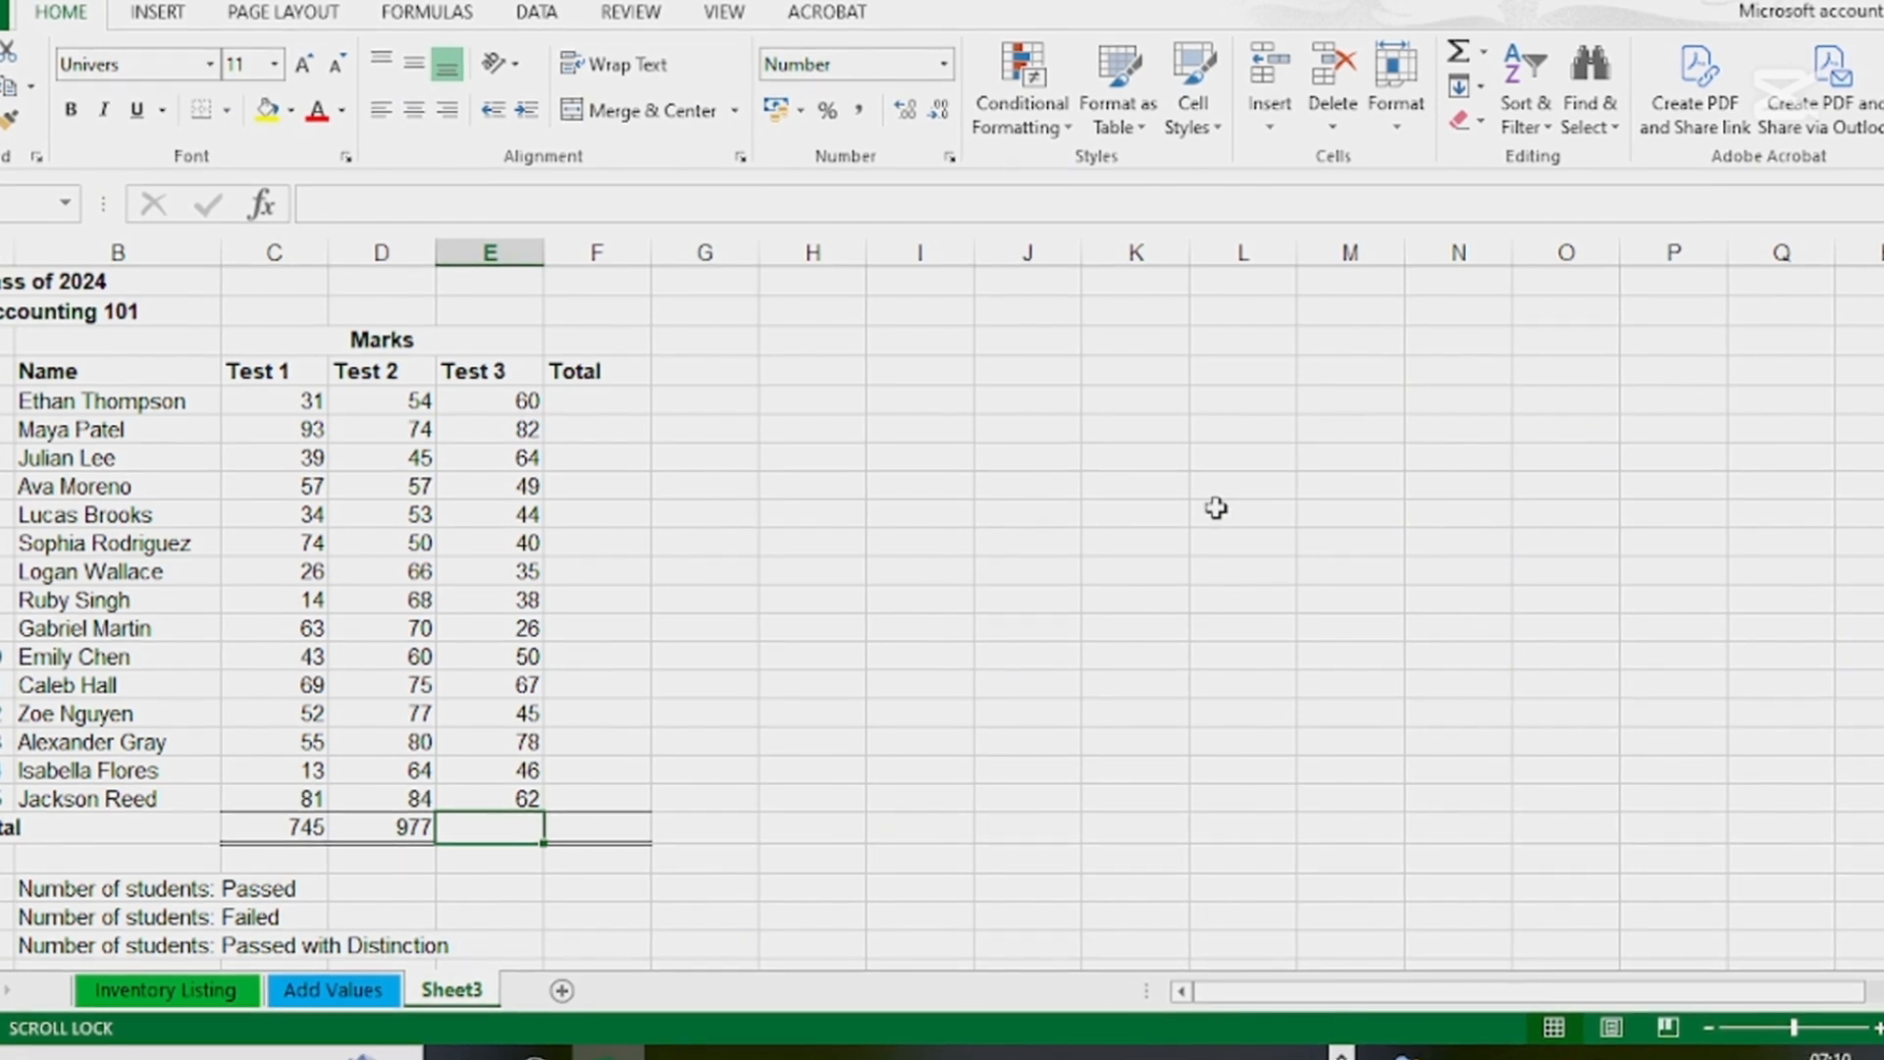
left_click(1459, 54)
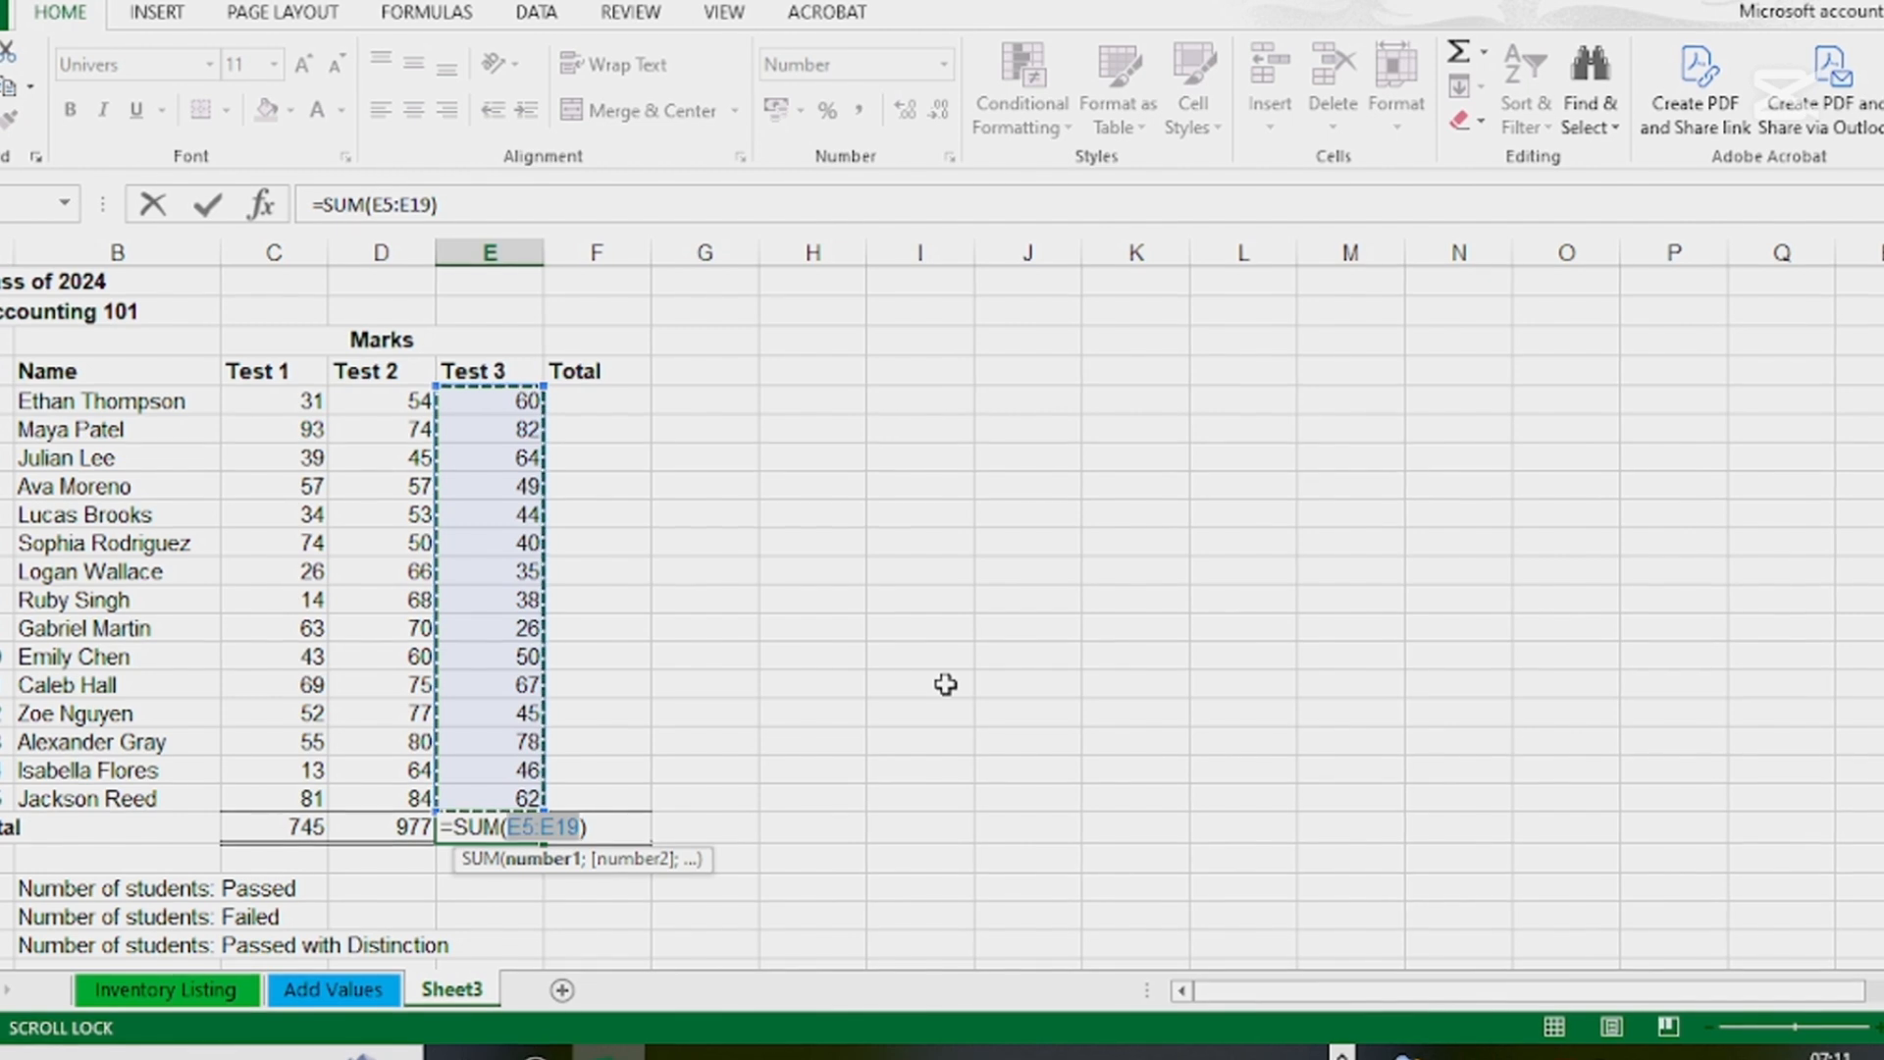
key("Return")
Total the first student's three test marks in cell F5 with AutoSum over C5:E5
left_click(569, 399)
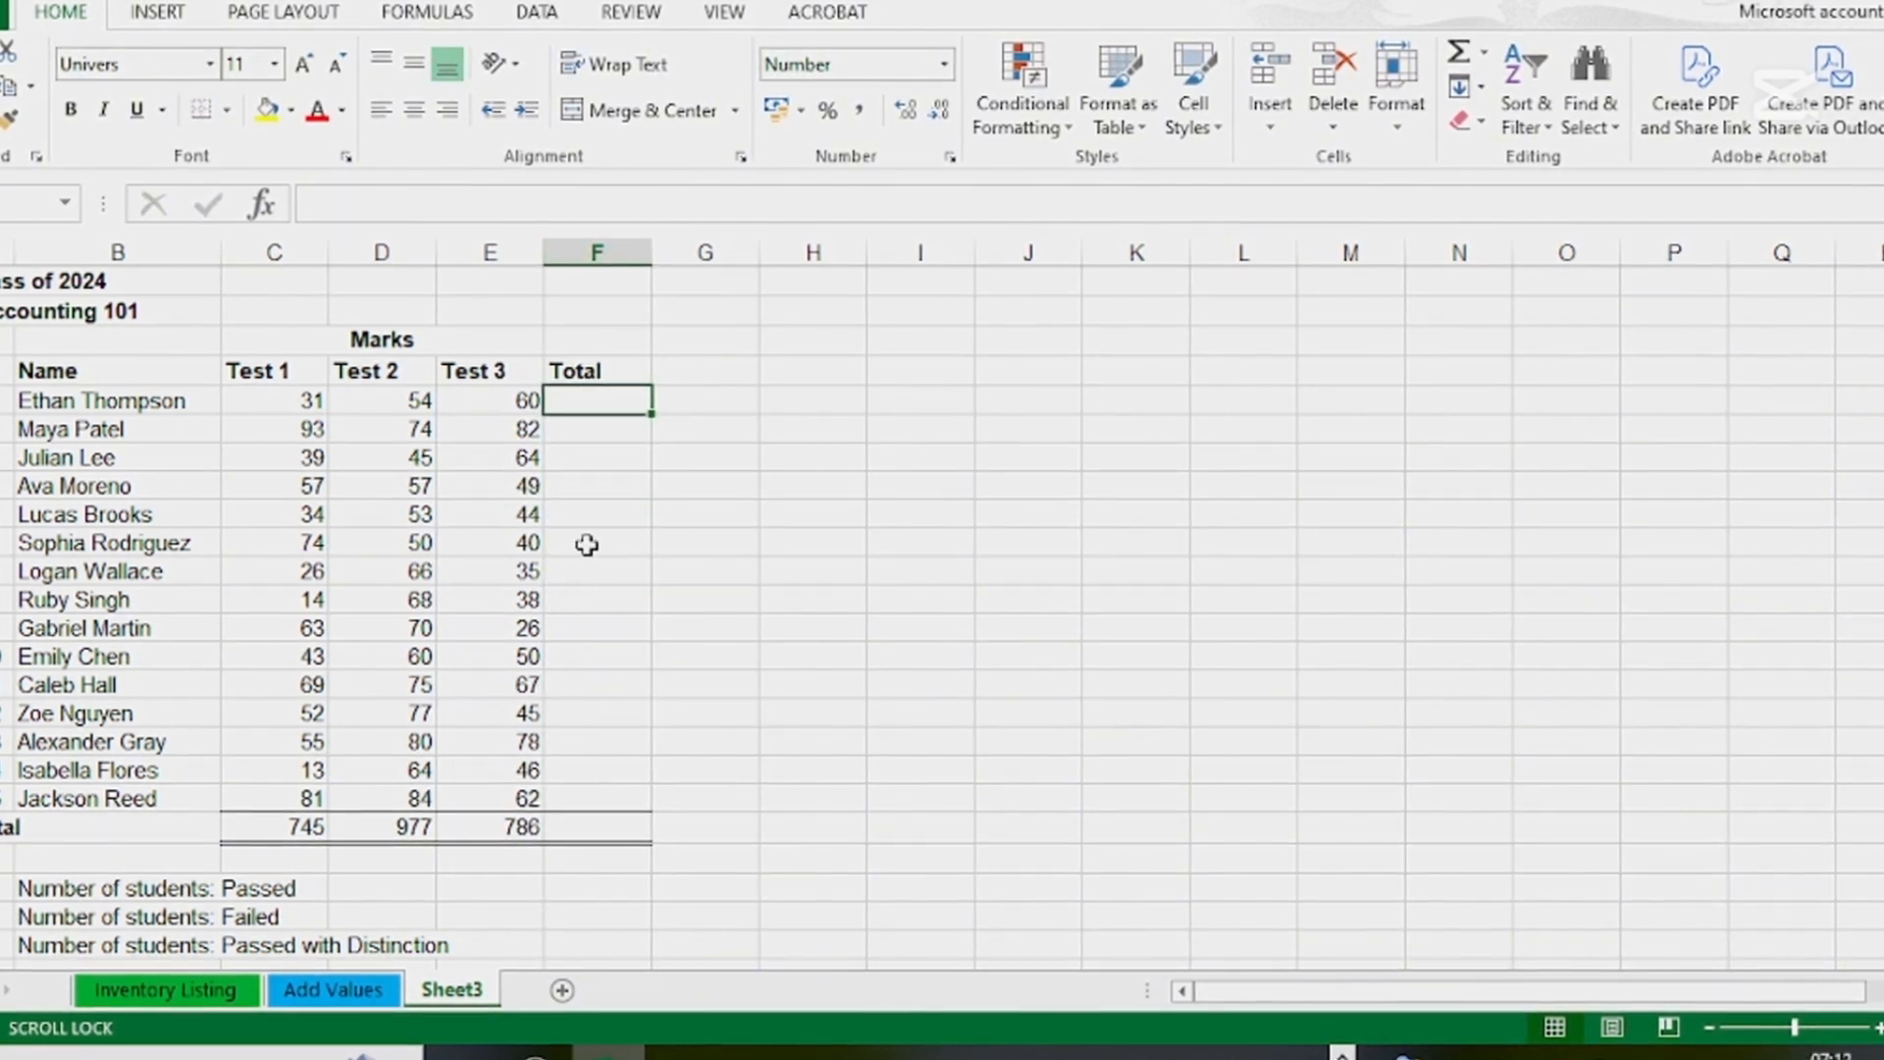
left_click_drag(285, 403, 478, 403)
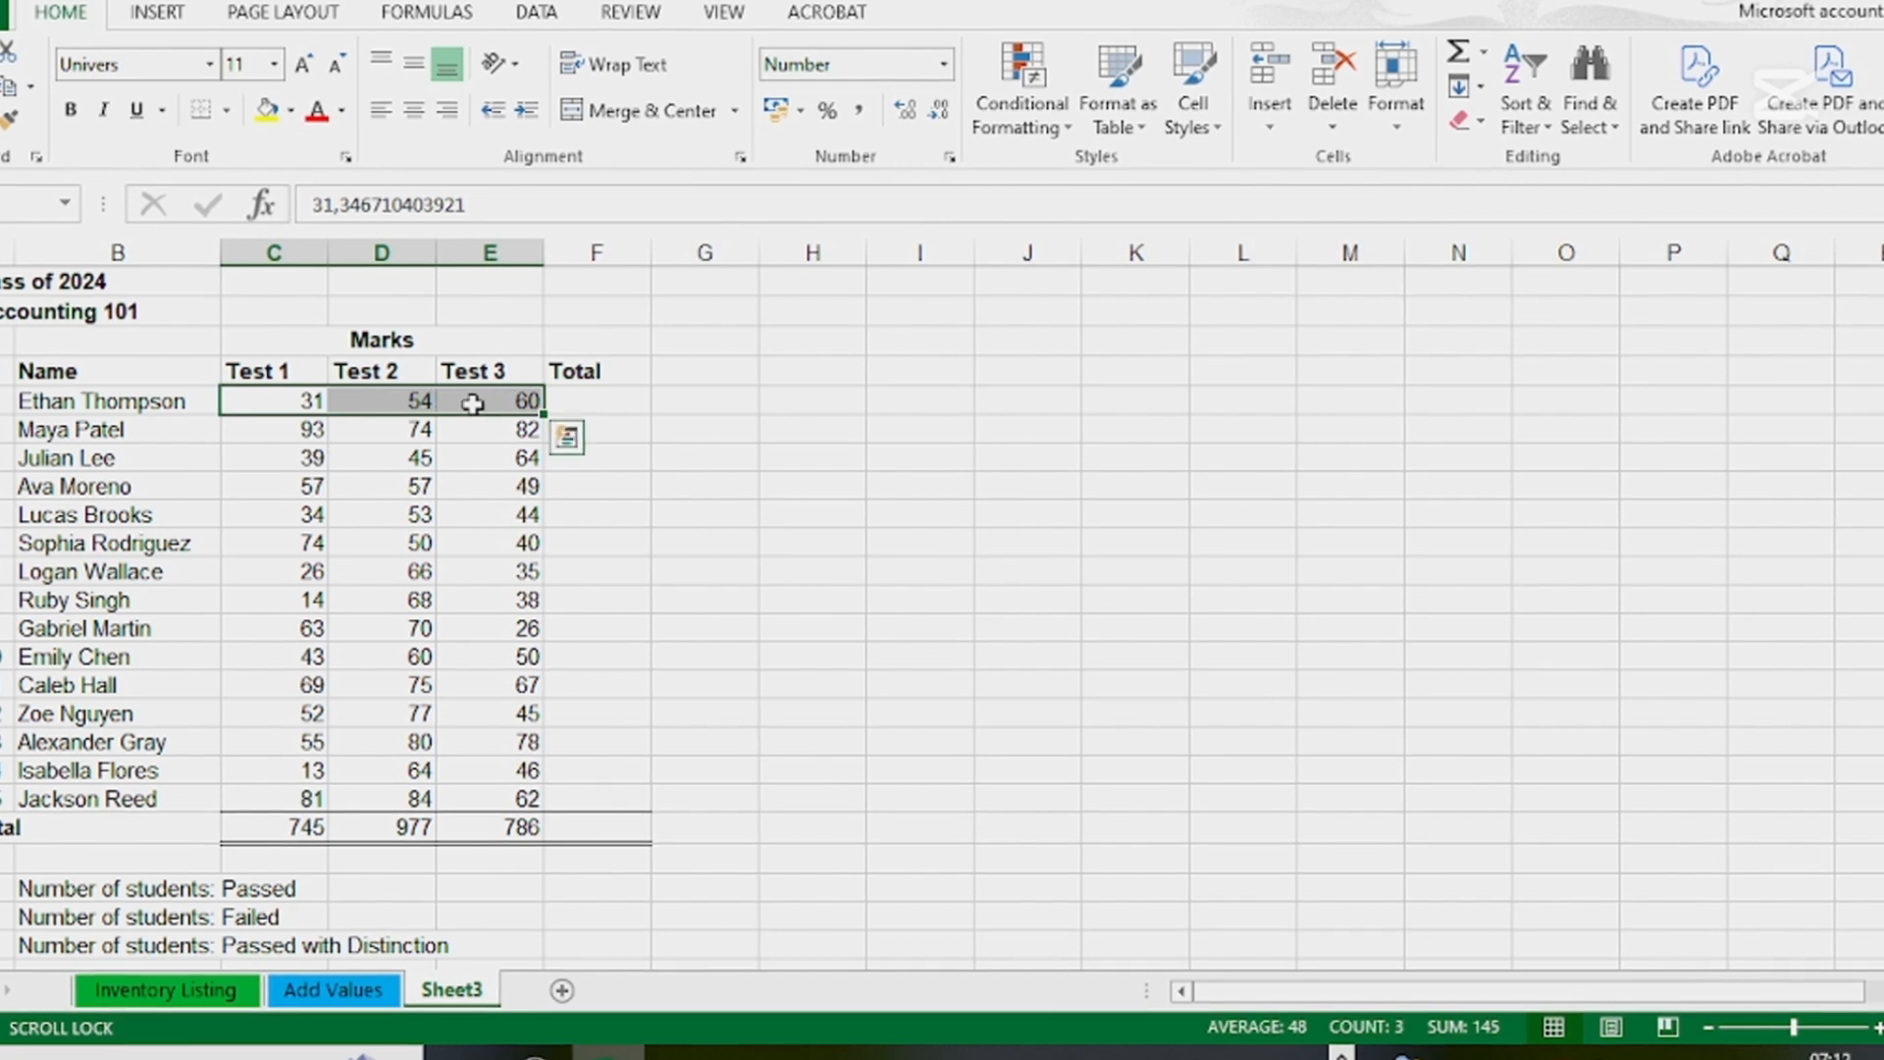
left_click(598, 405)
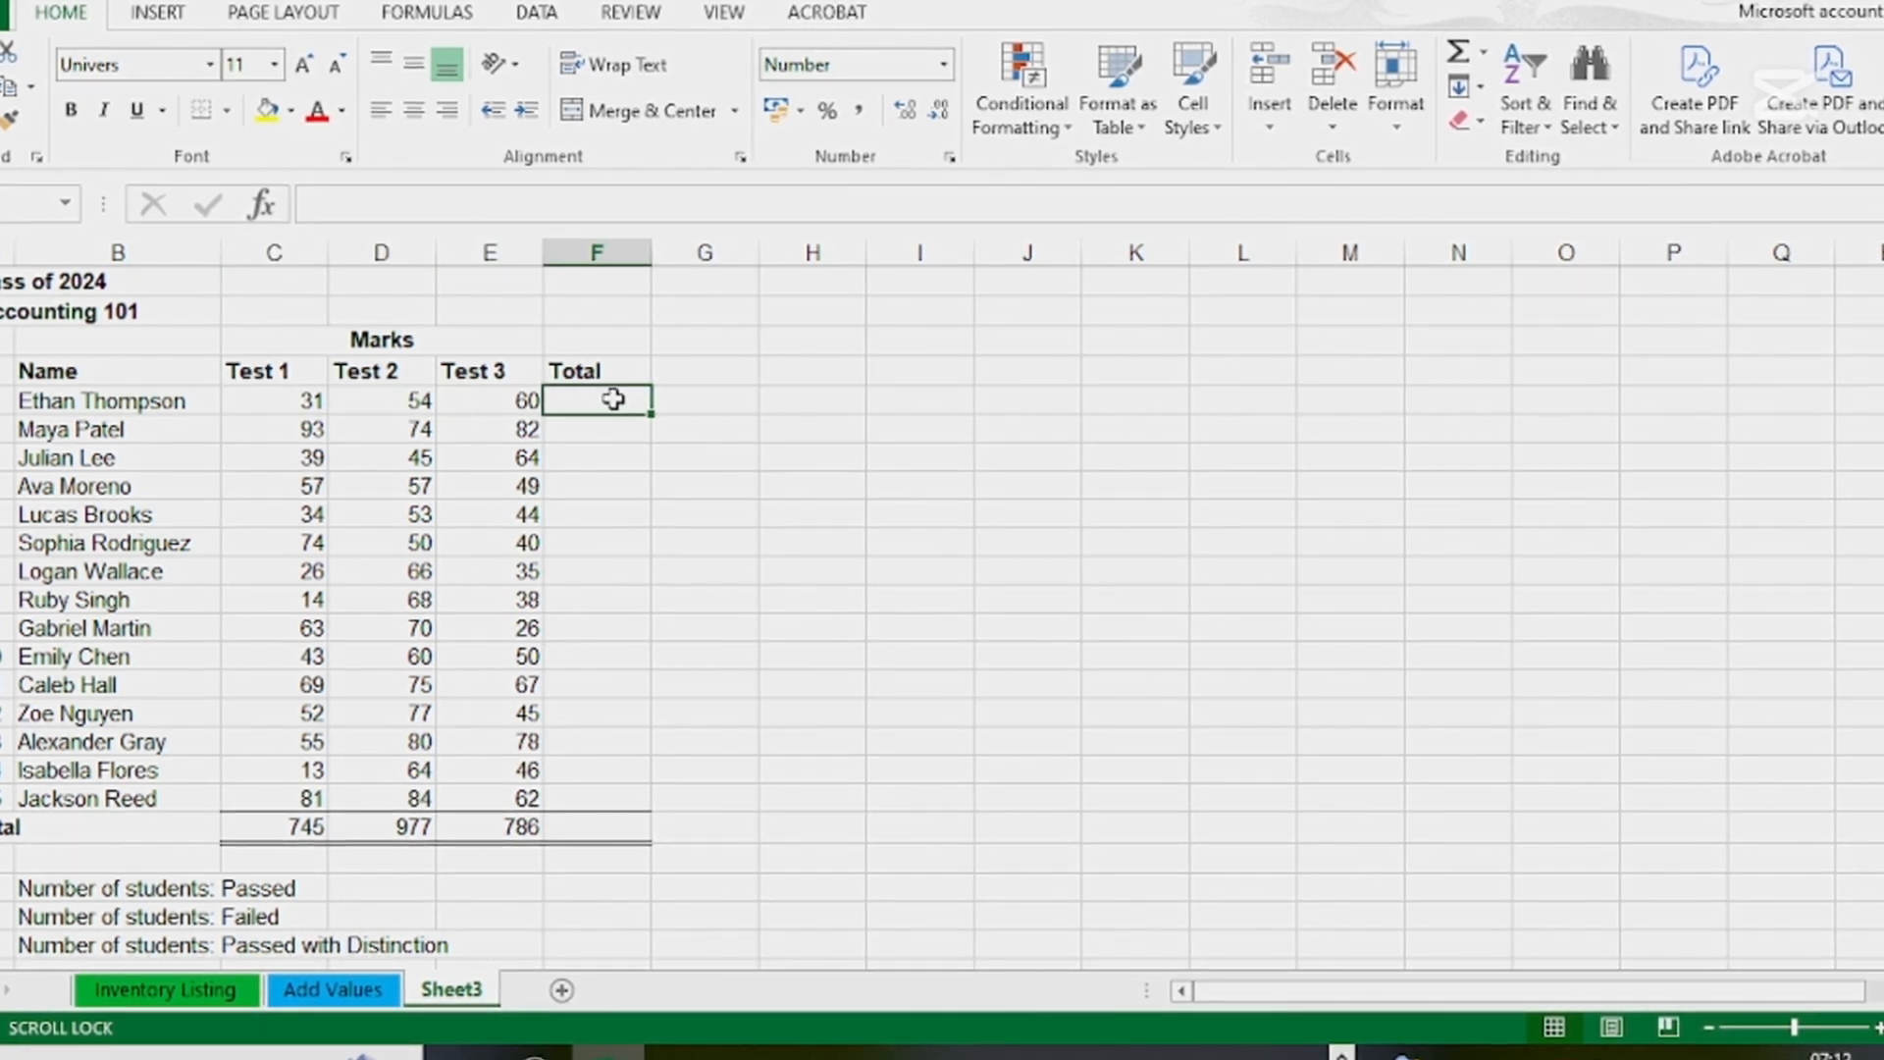
left_click(1459, 52)
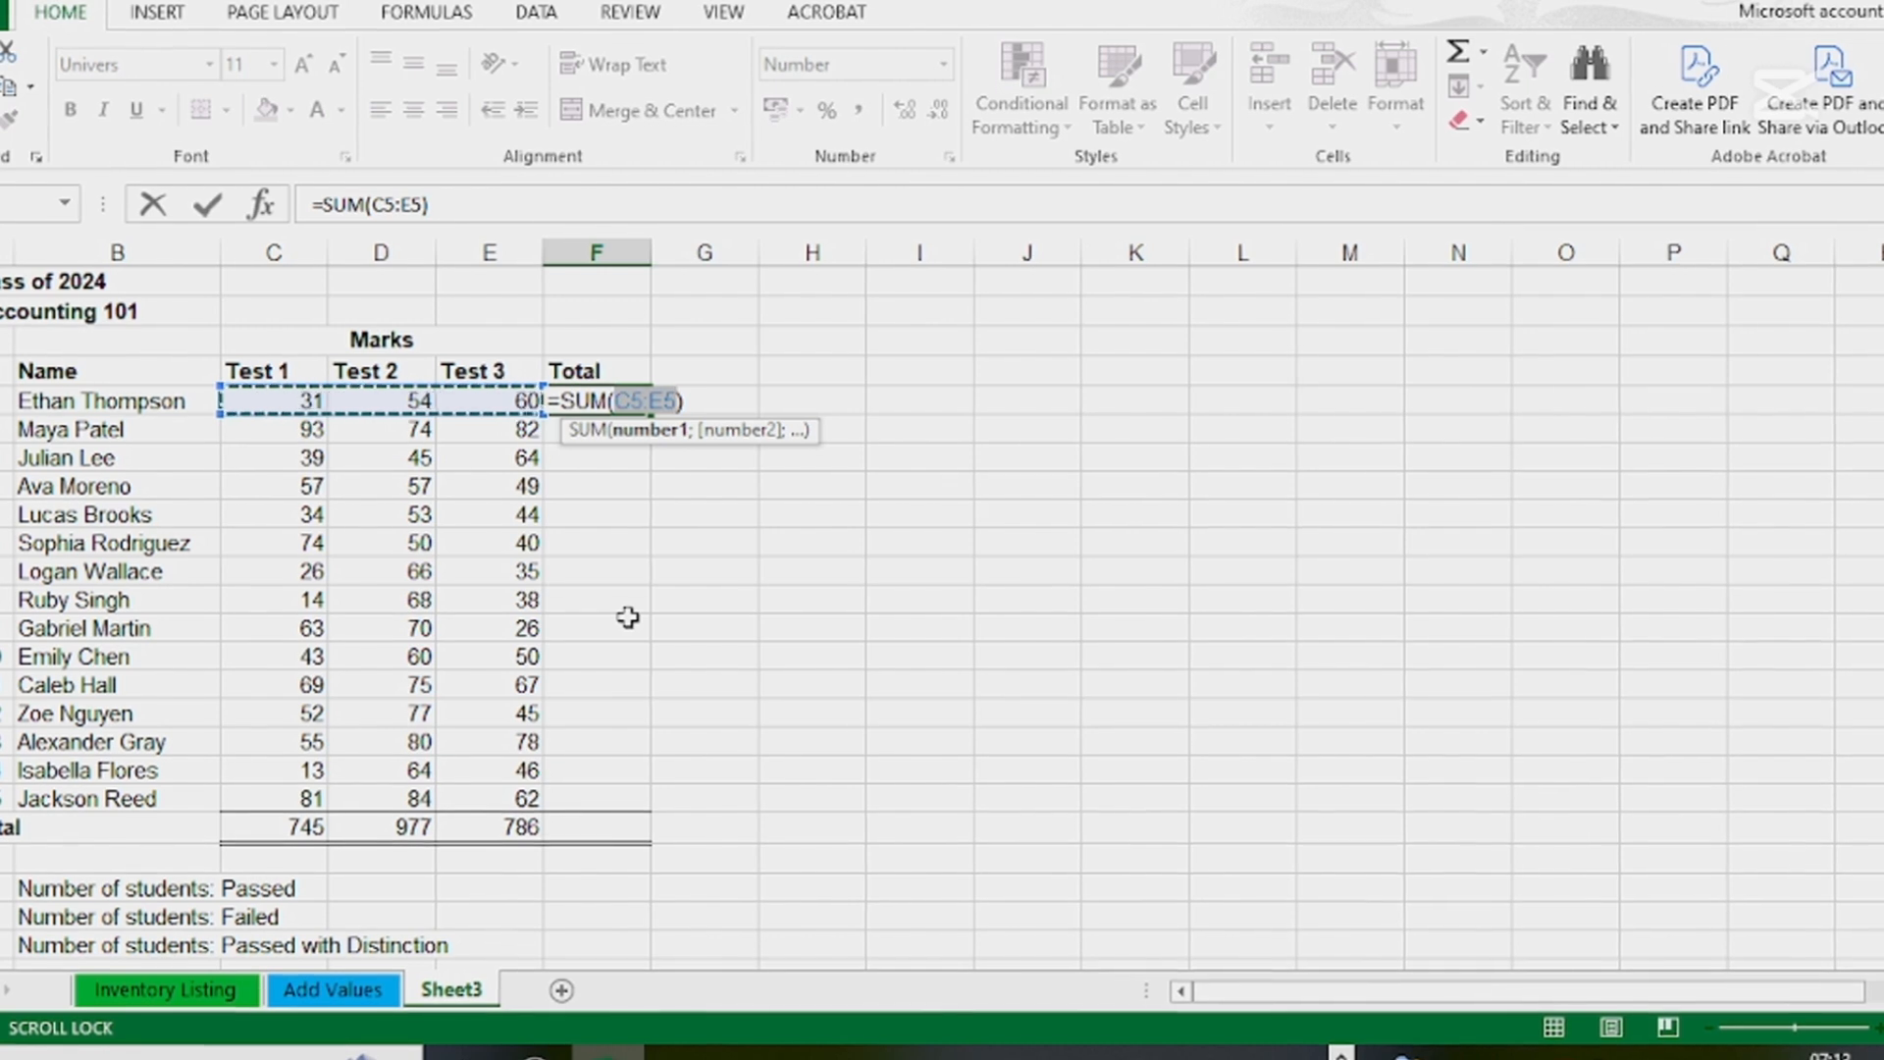
key("Return")
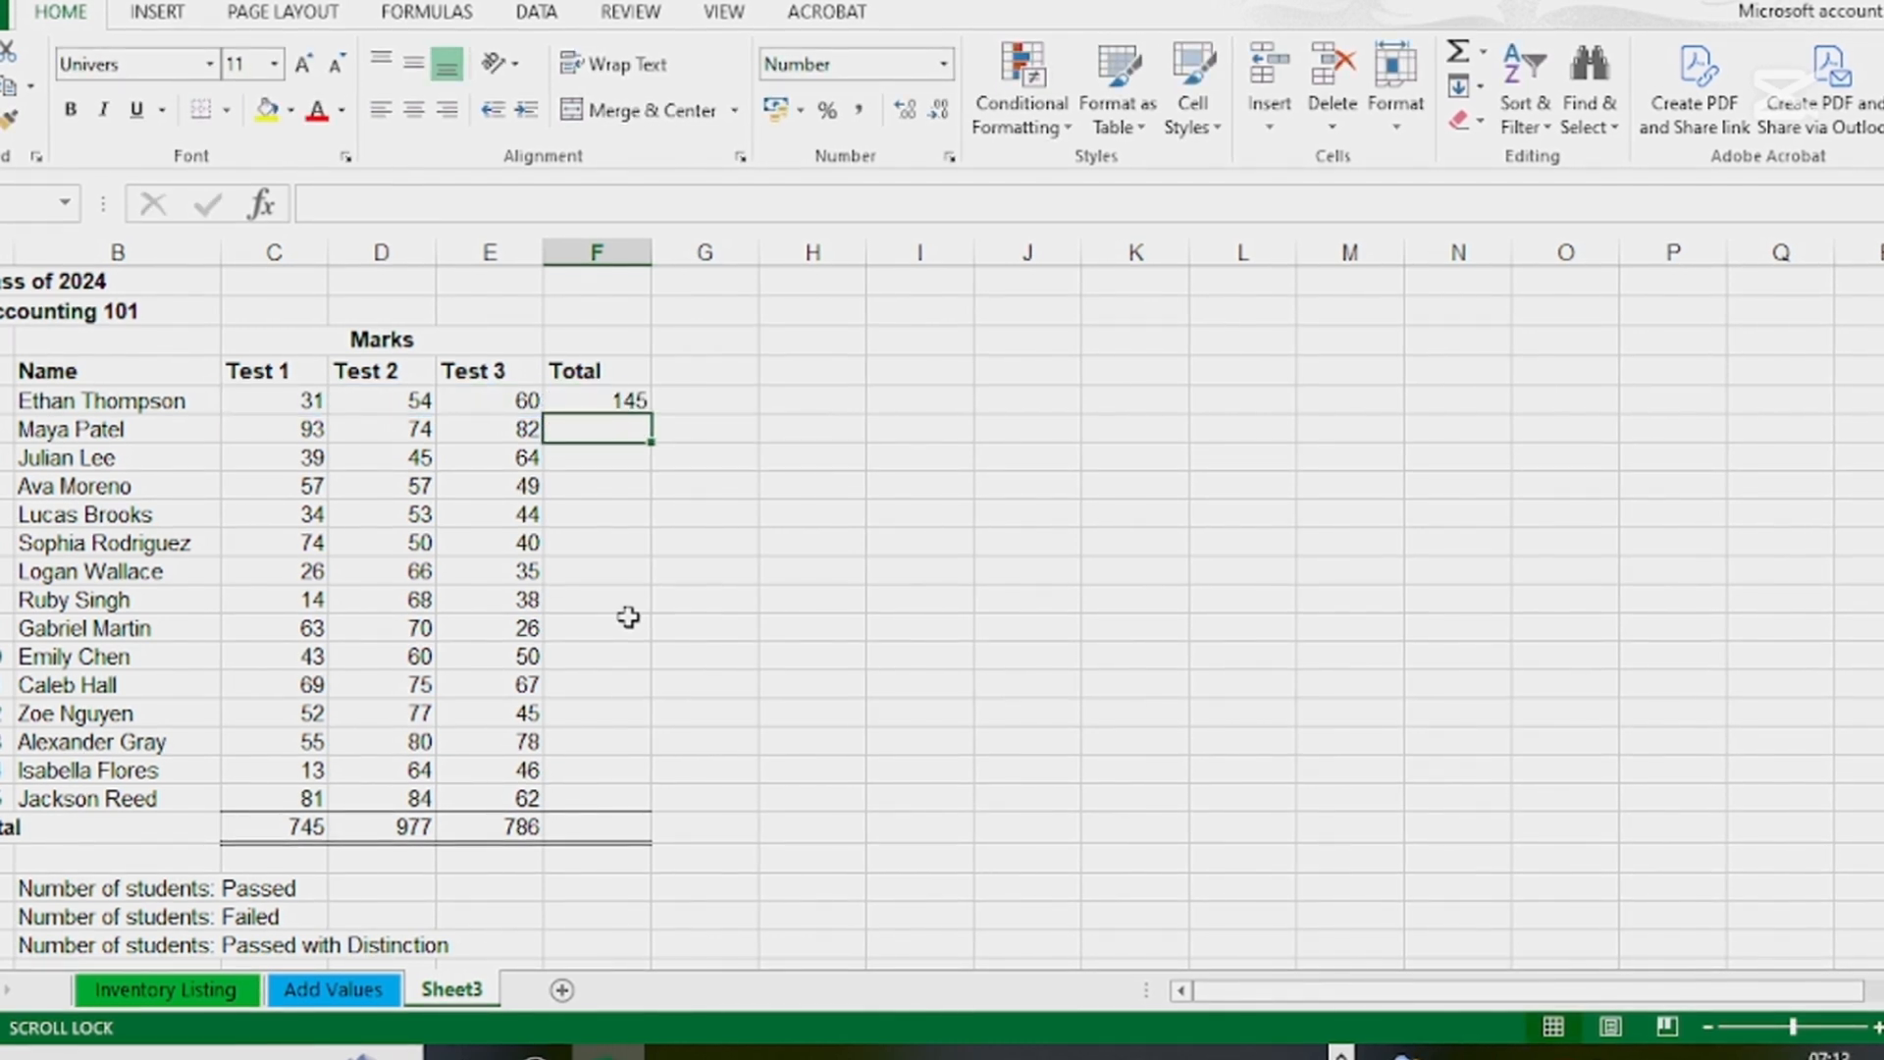
left_click_drag(618, 402, 610, 792)
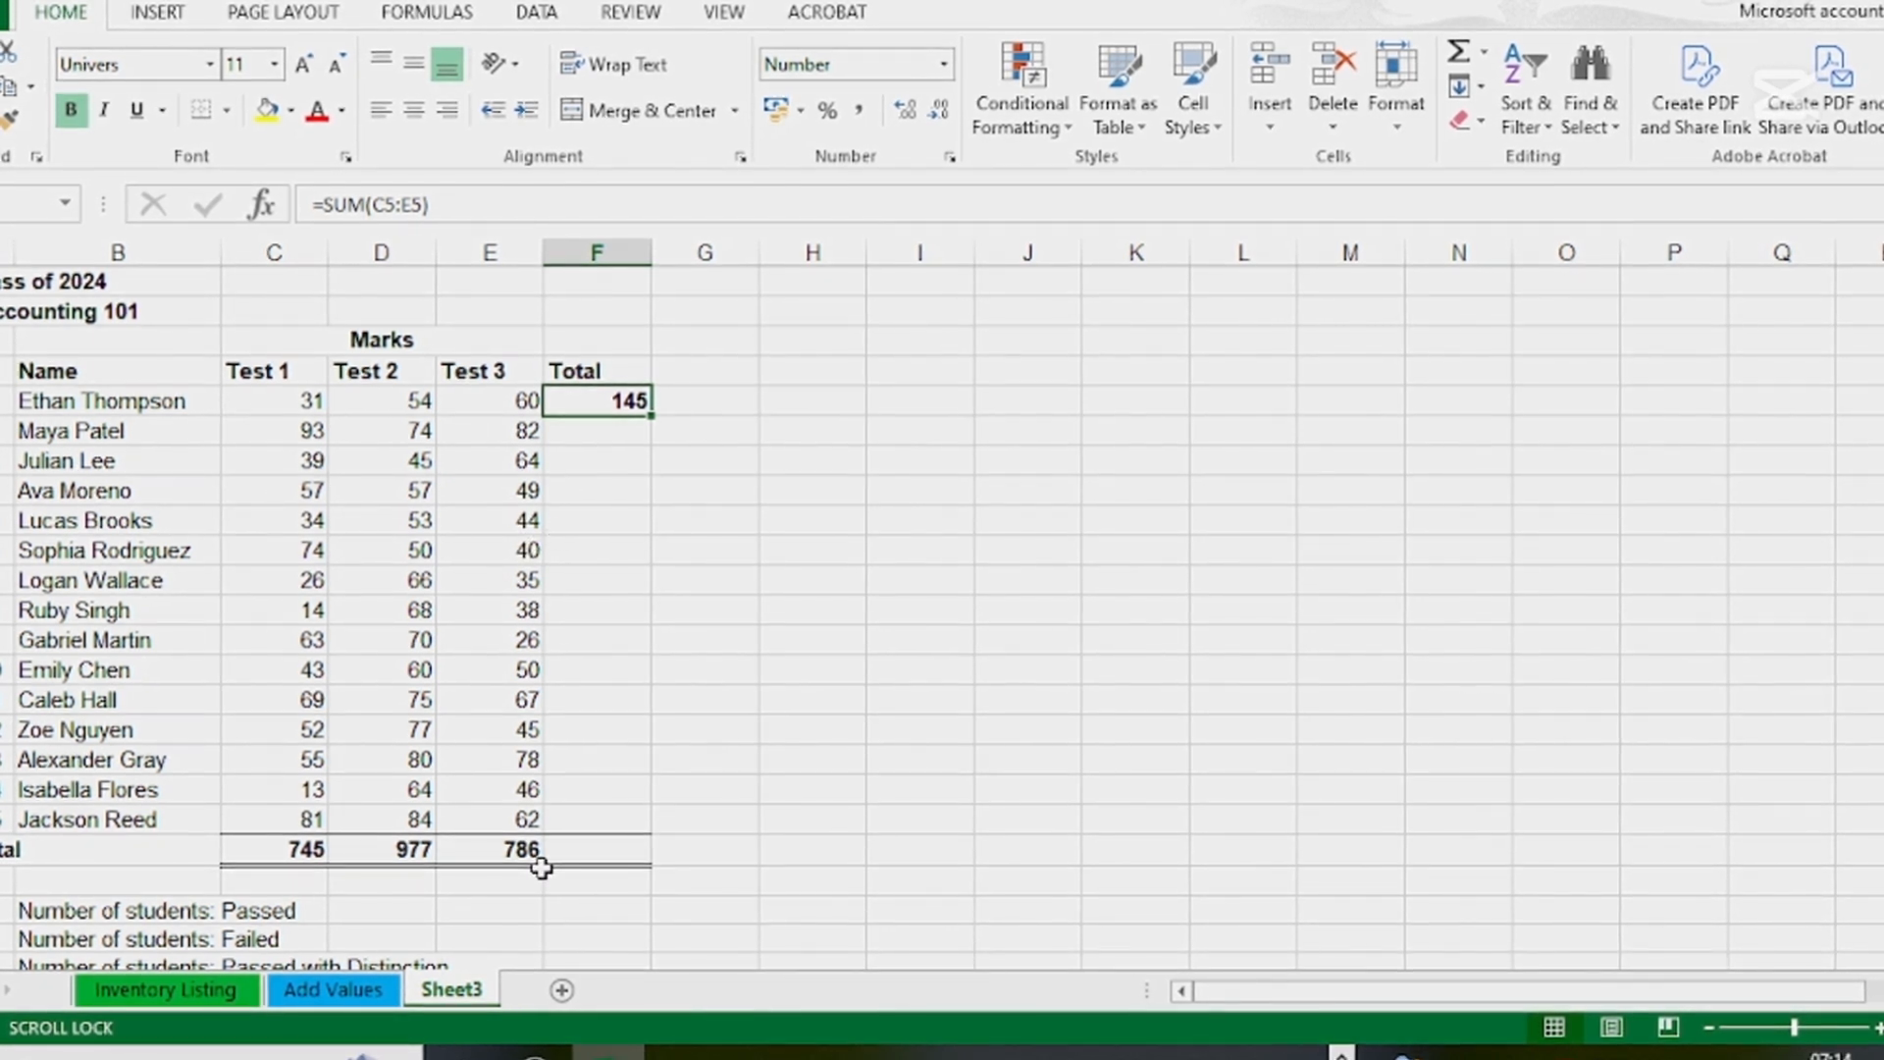
left_click(636, 489)
left_click(629, 408)
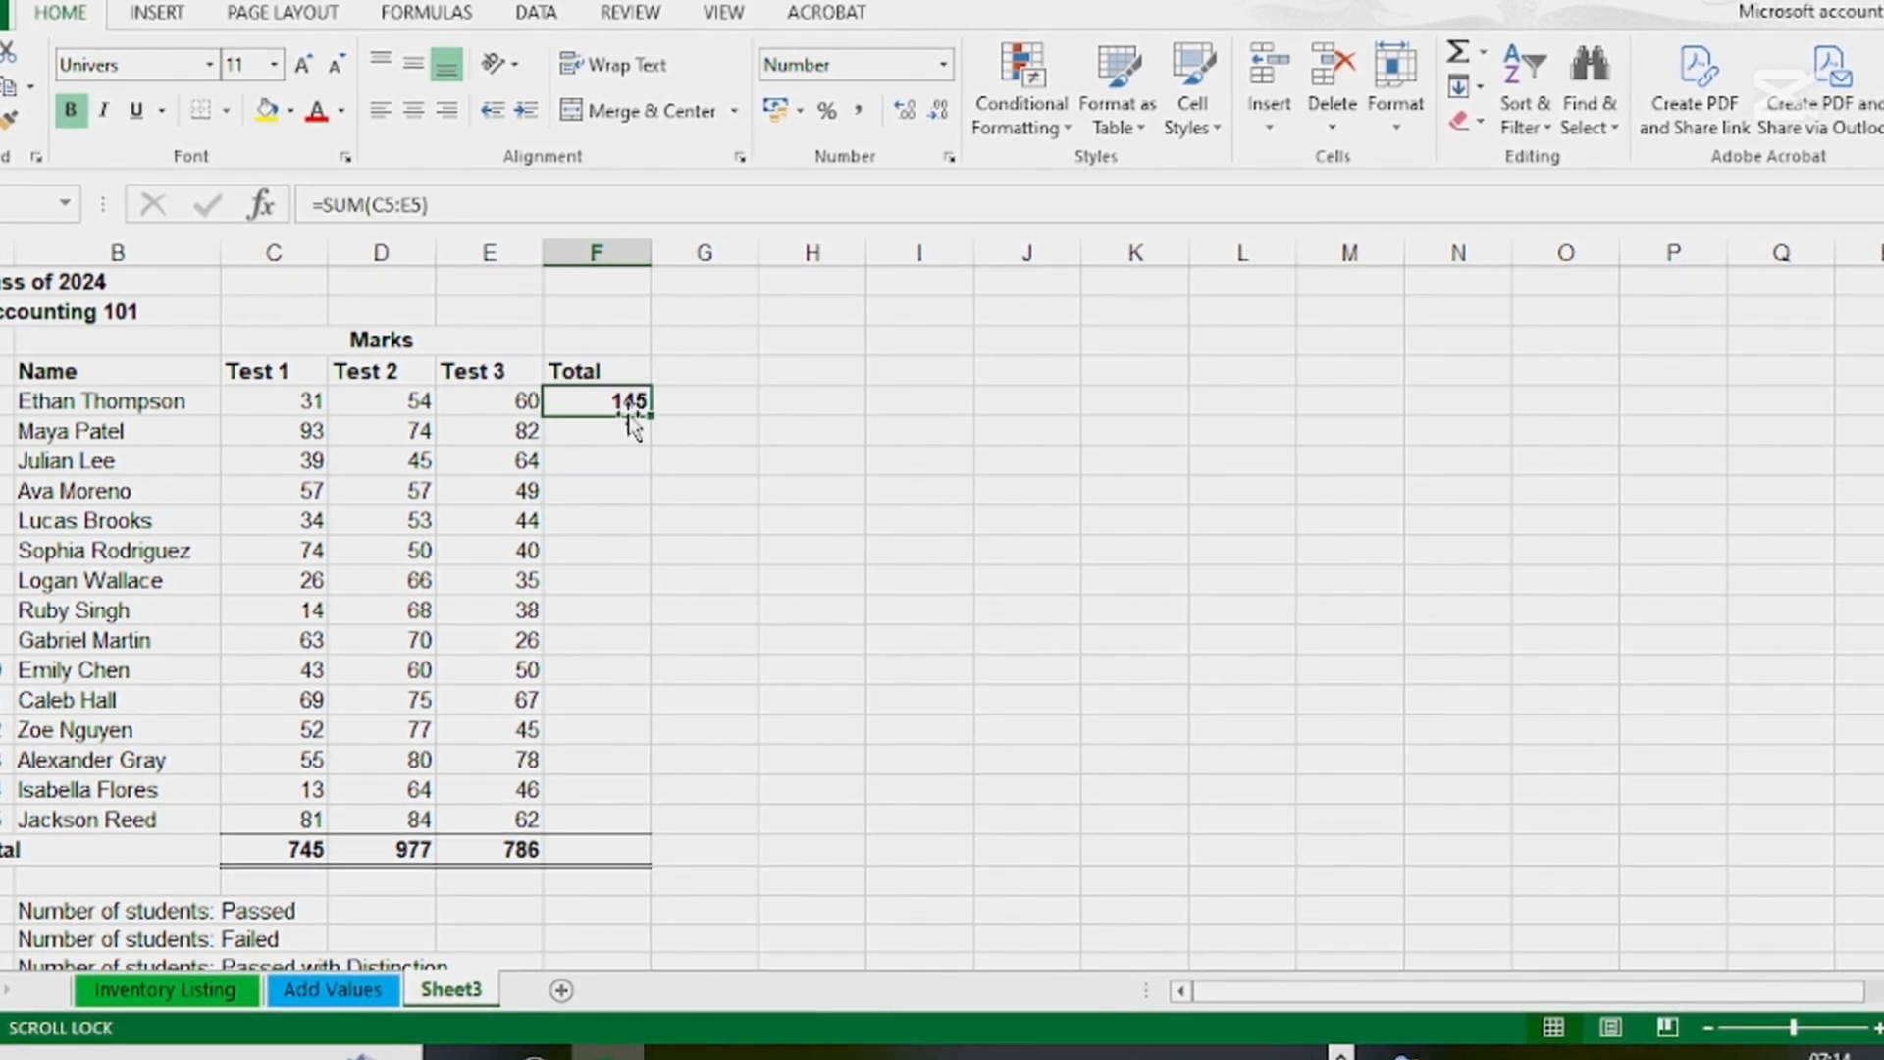
triple_click(336, 206)
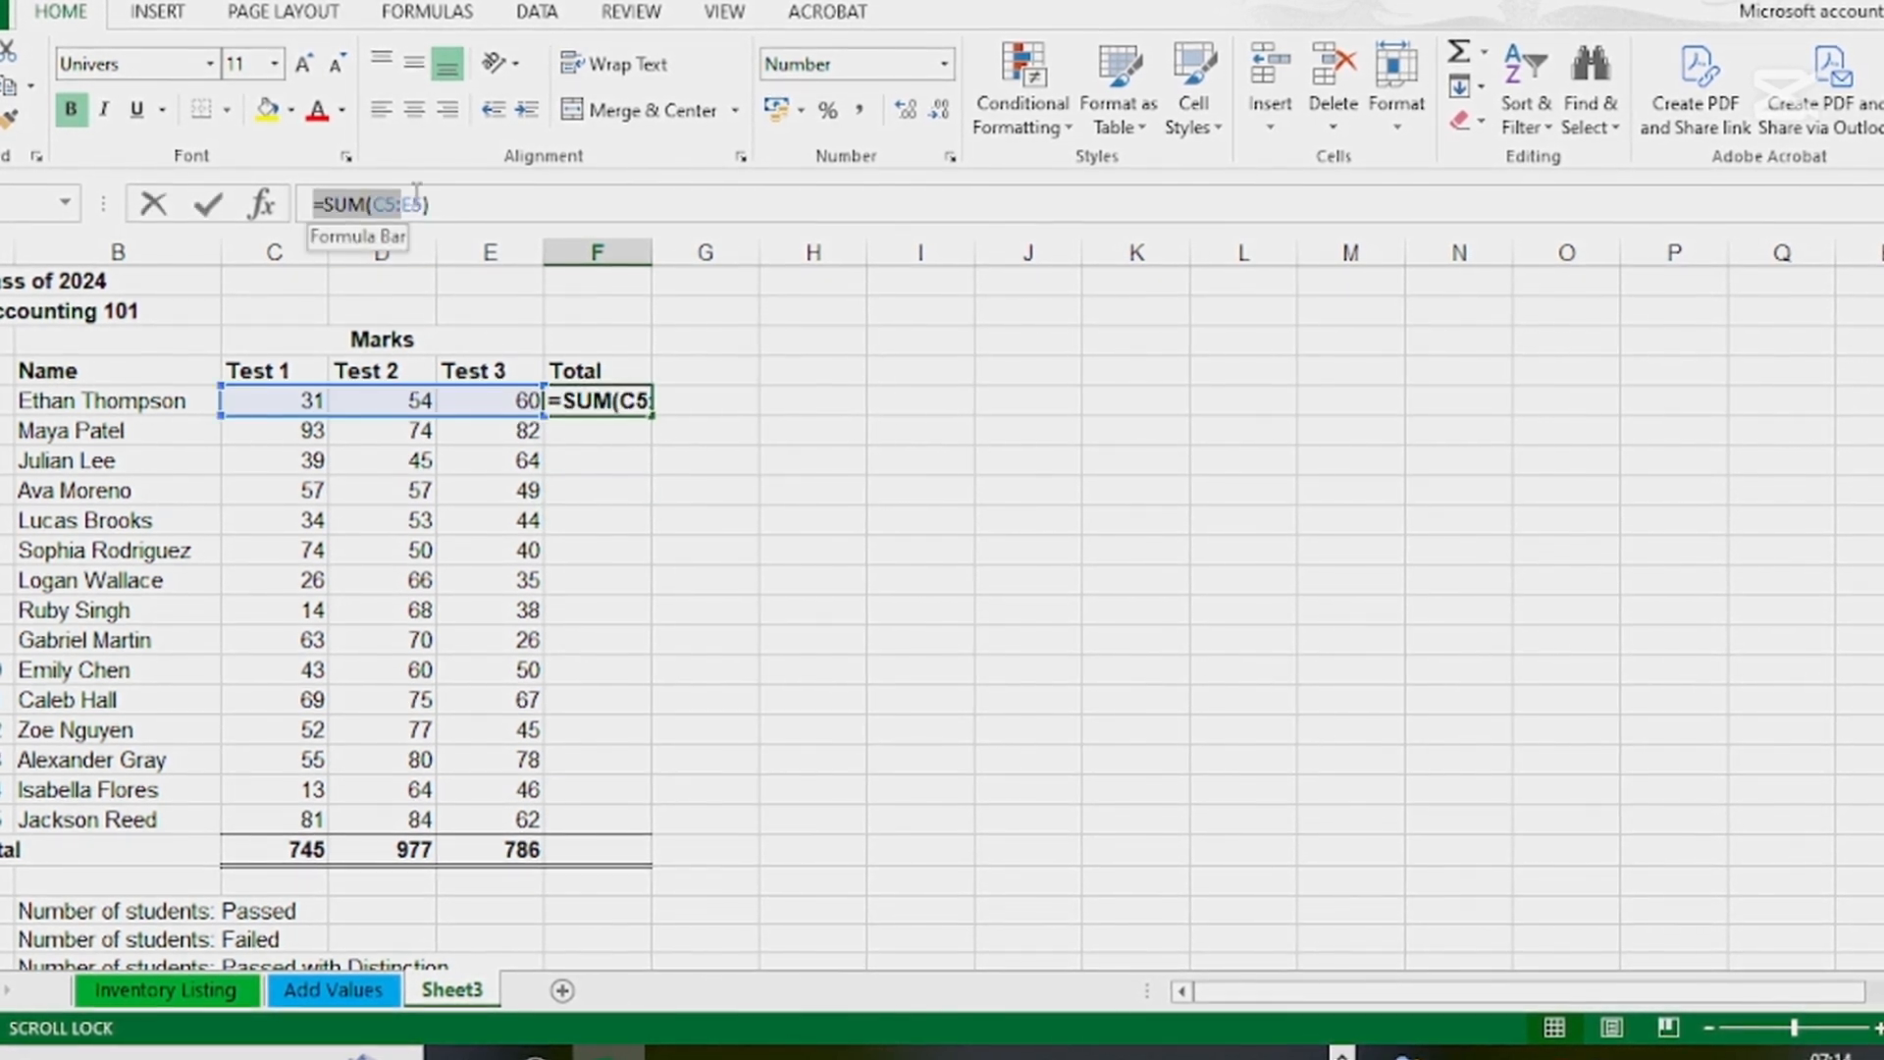
type("=")
left_click(706, 491)
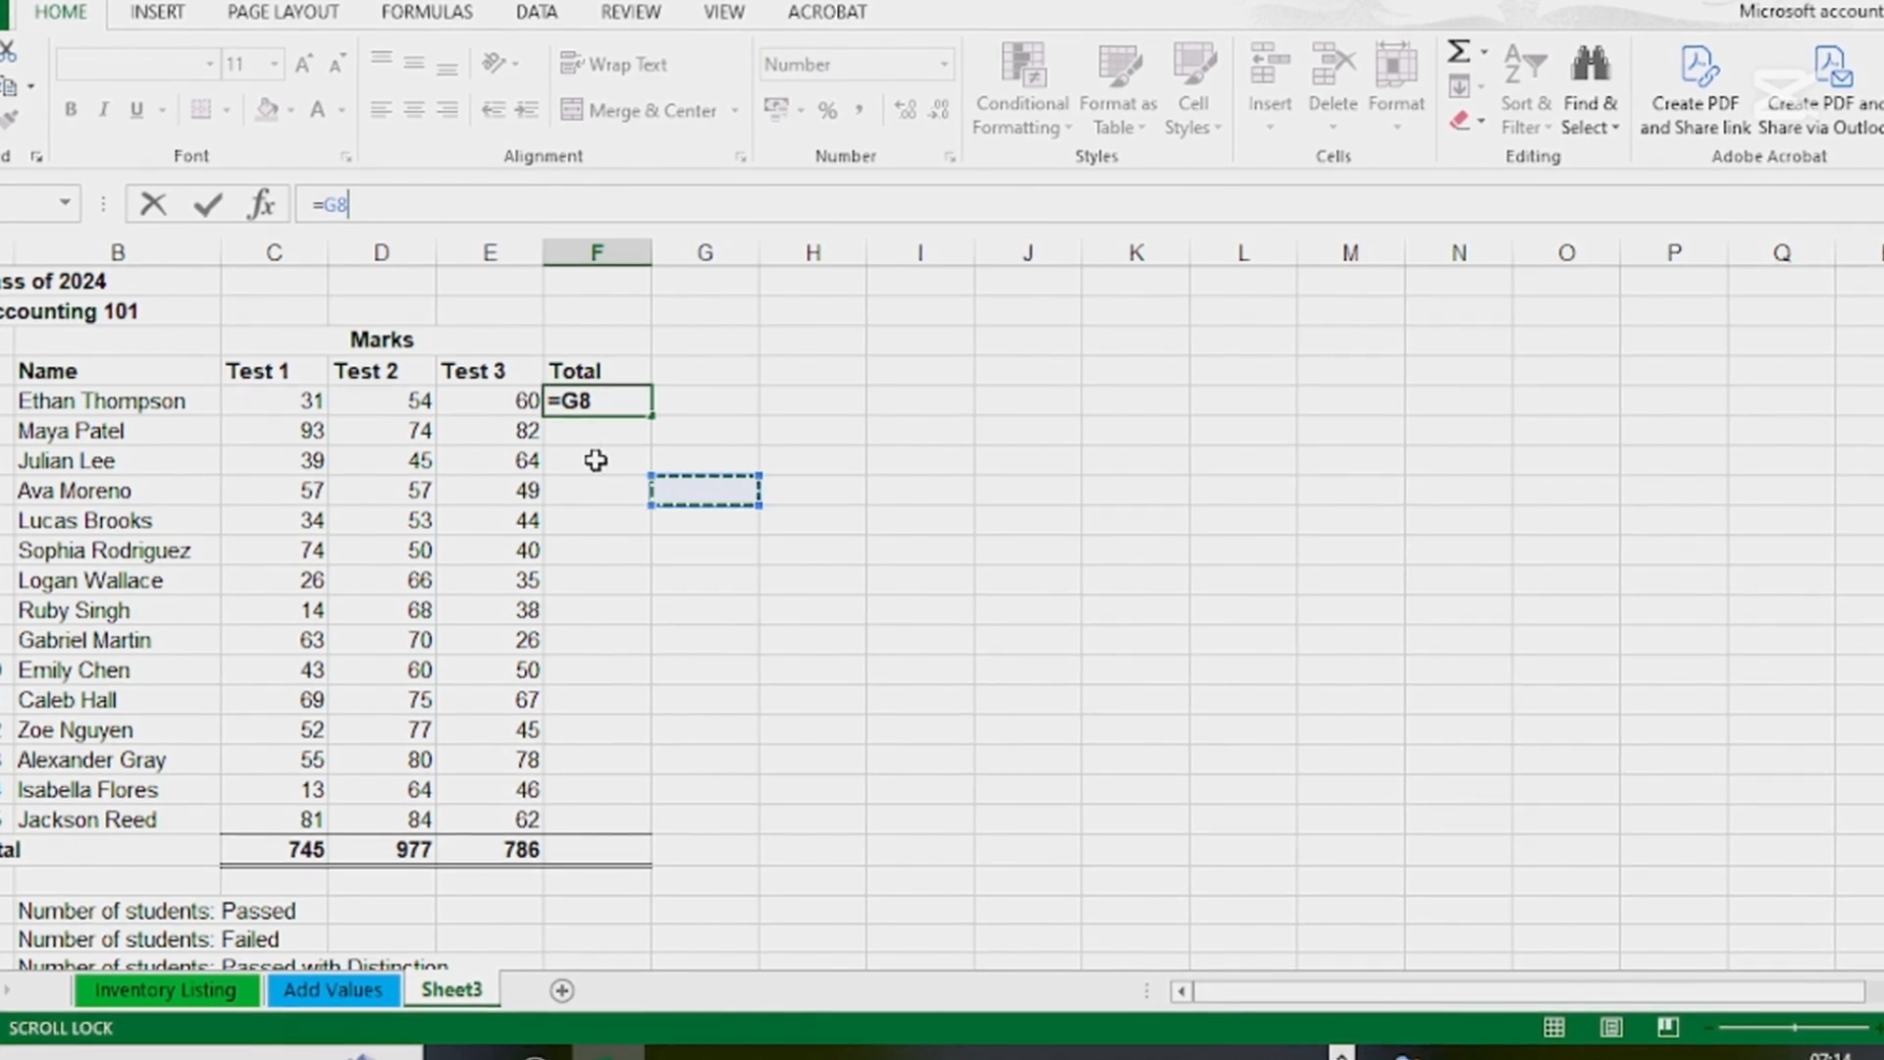
key("Tab")
key("ctrl+z")
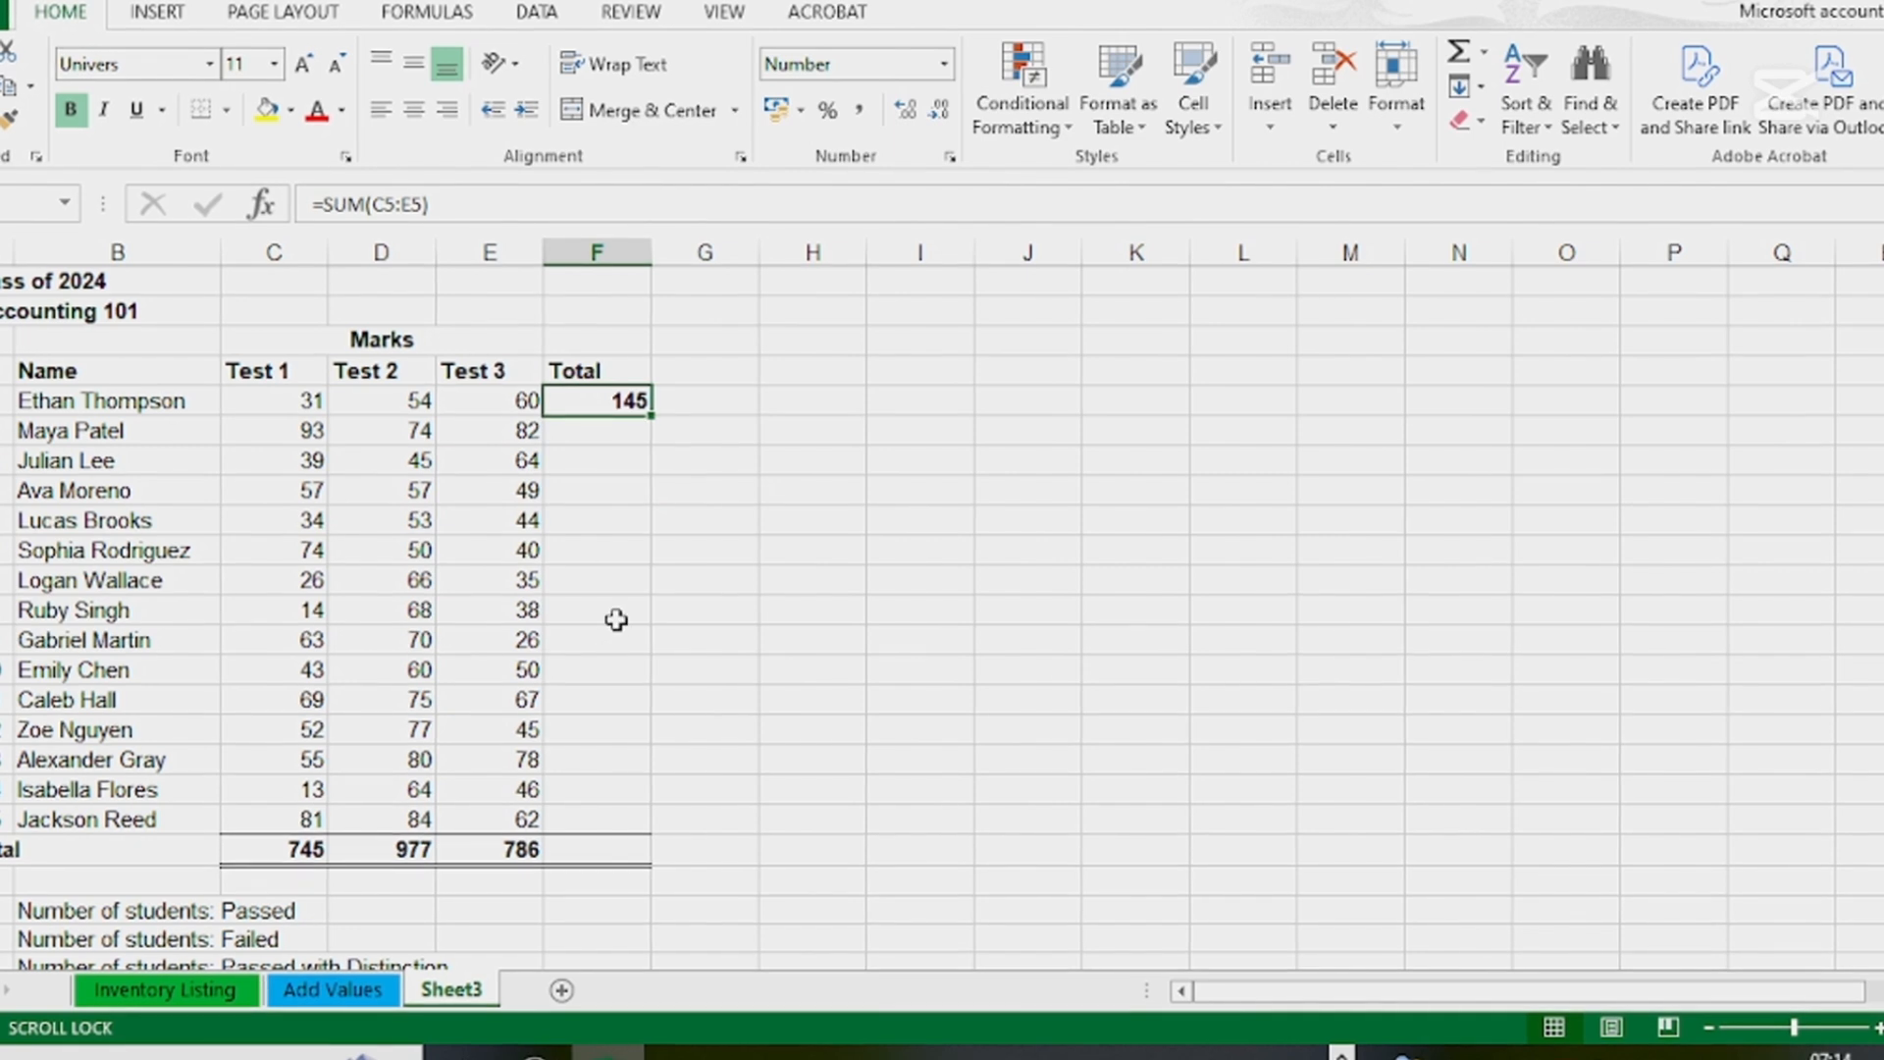
Fill the first student's total formula from F5 down through the grand total cell F20
double_click(650, 419)
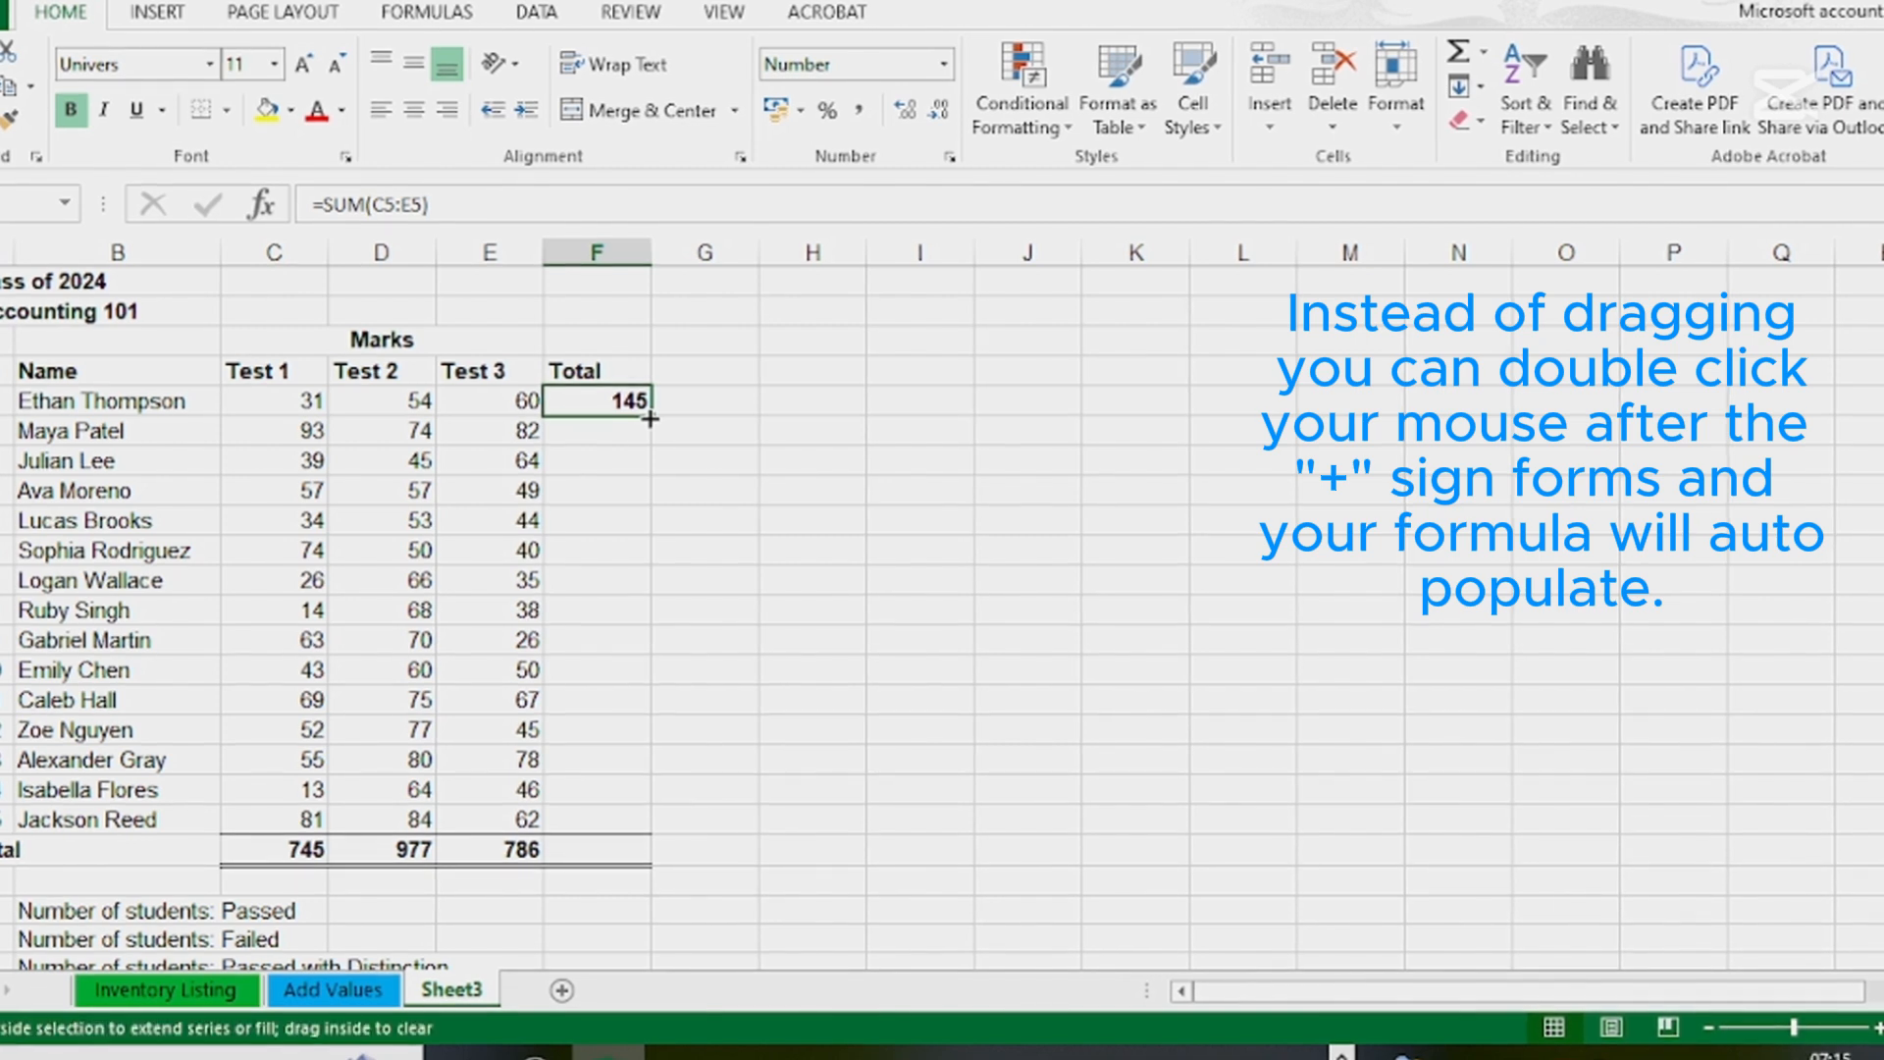
left_click_drag(650, 419, 662, 852)
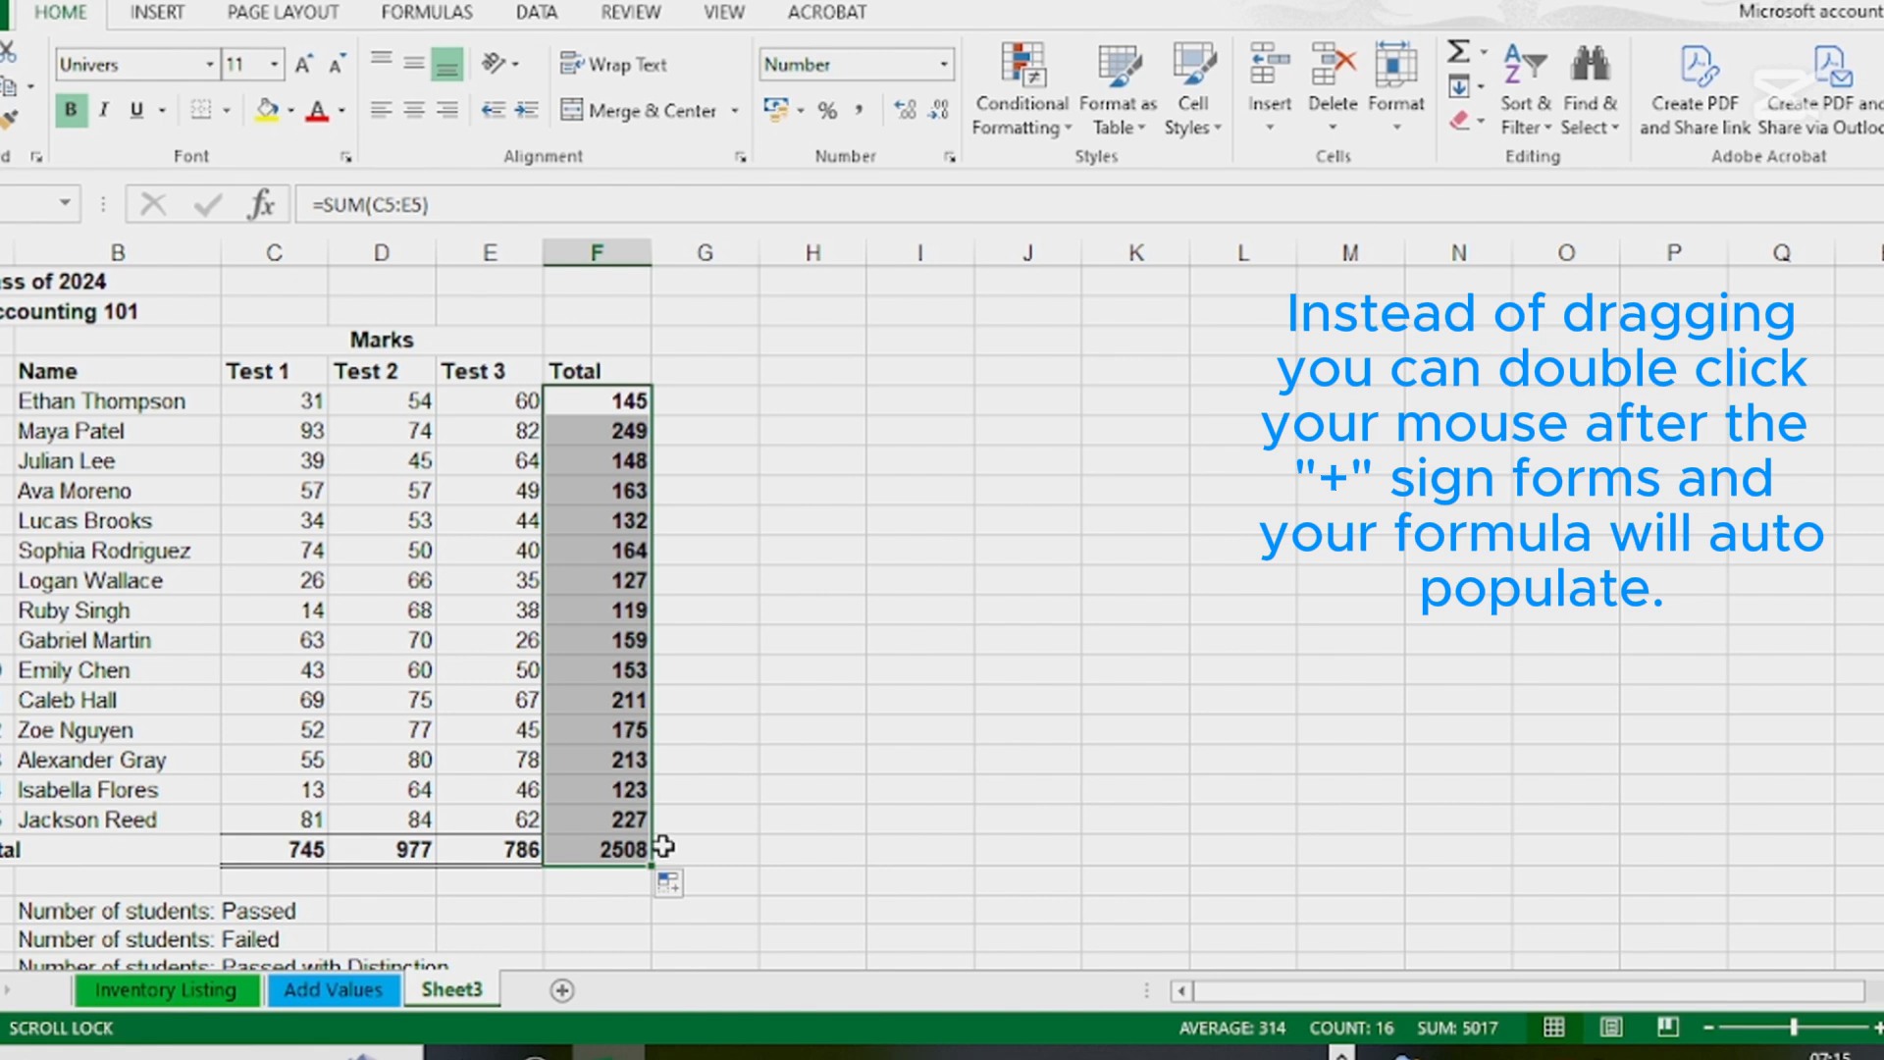
left_click(870, 614)
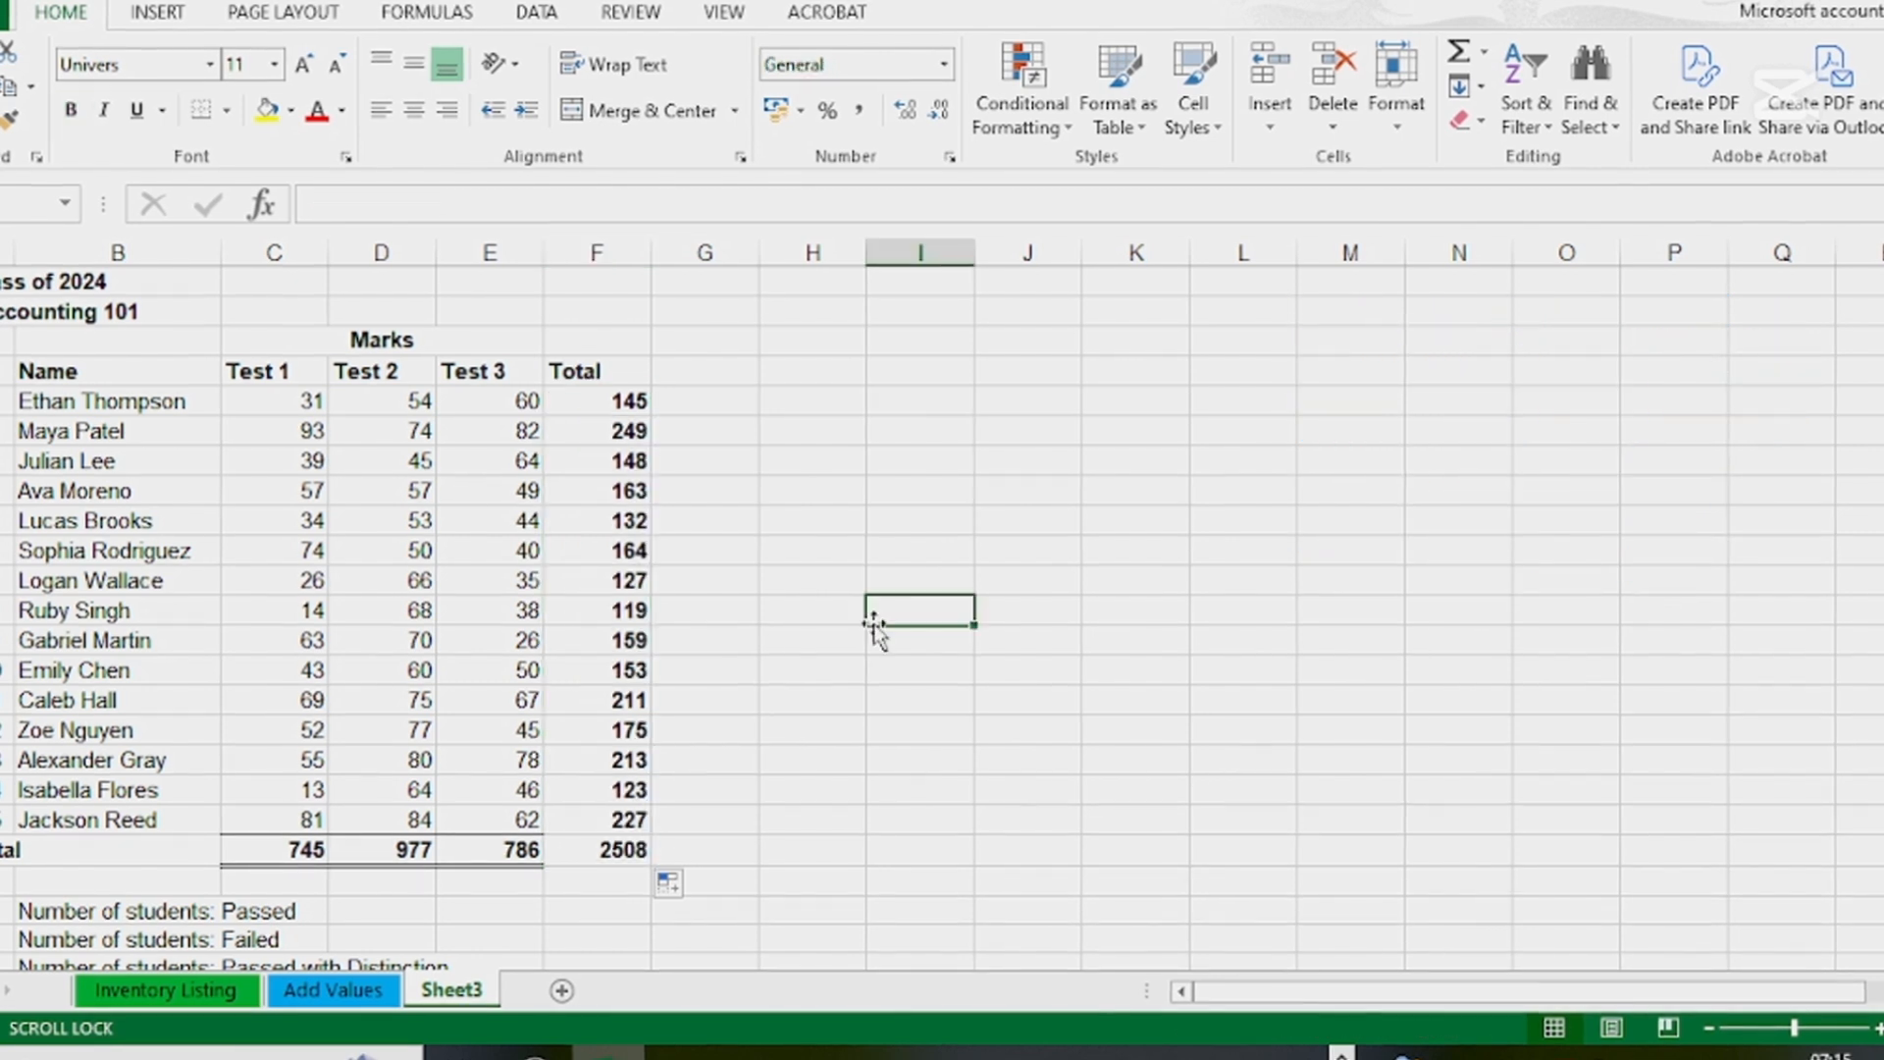
Check which ranges the filled SUM formulas reference in cells F12, F9 and F20
left_click(636, 618)
double_click(616, 610)
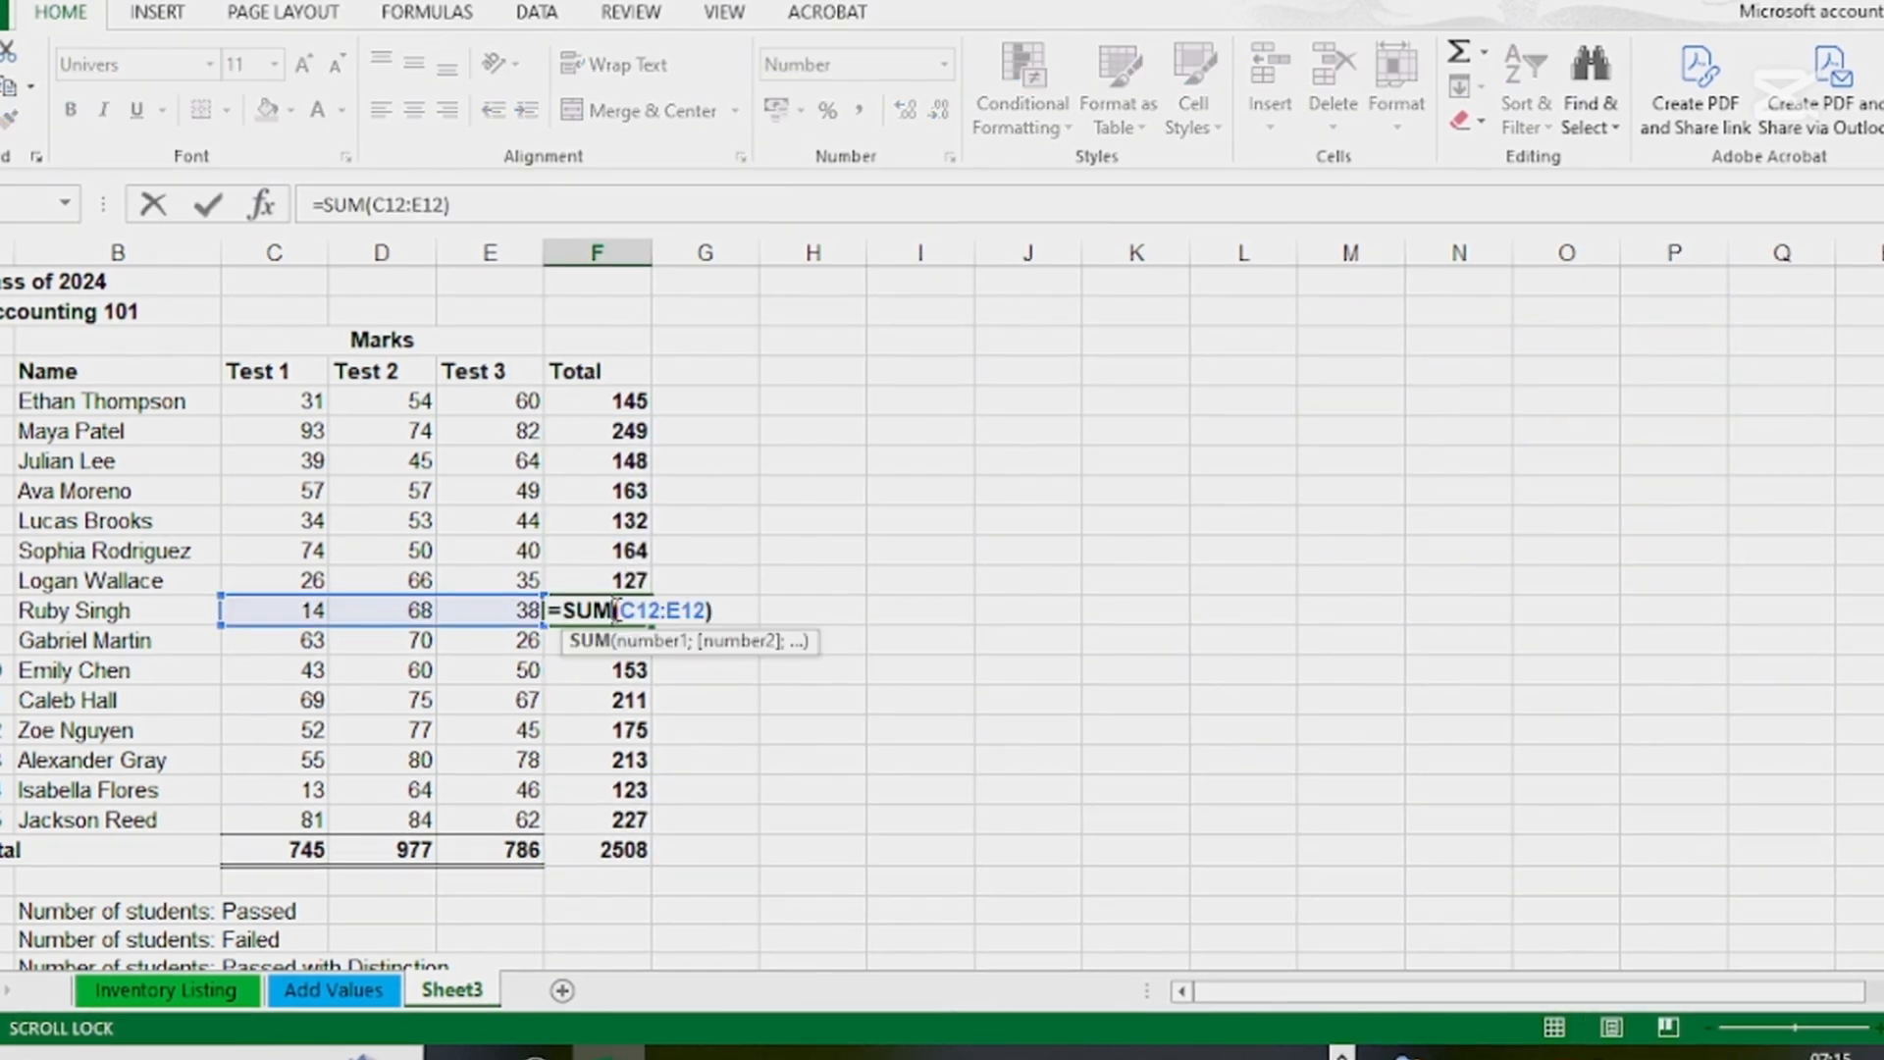
key("Tab")
double_click(643, 522)
key("Tab")
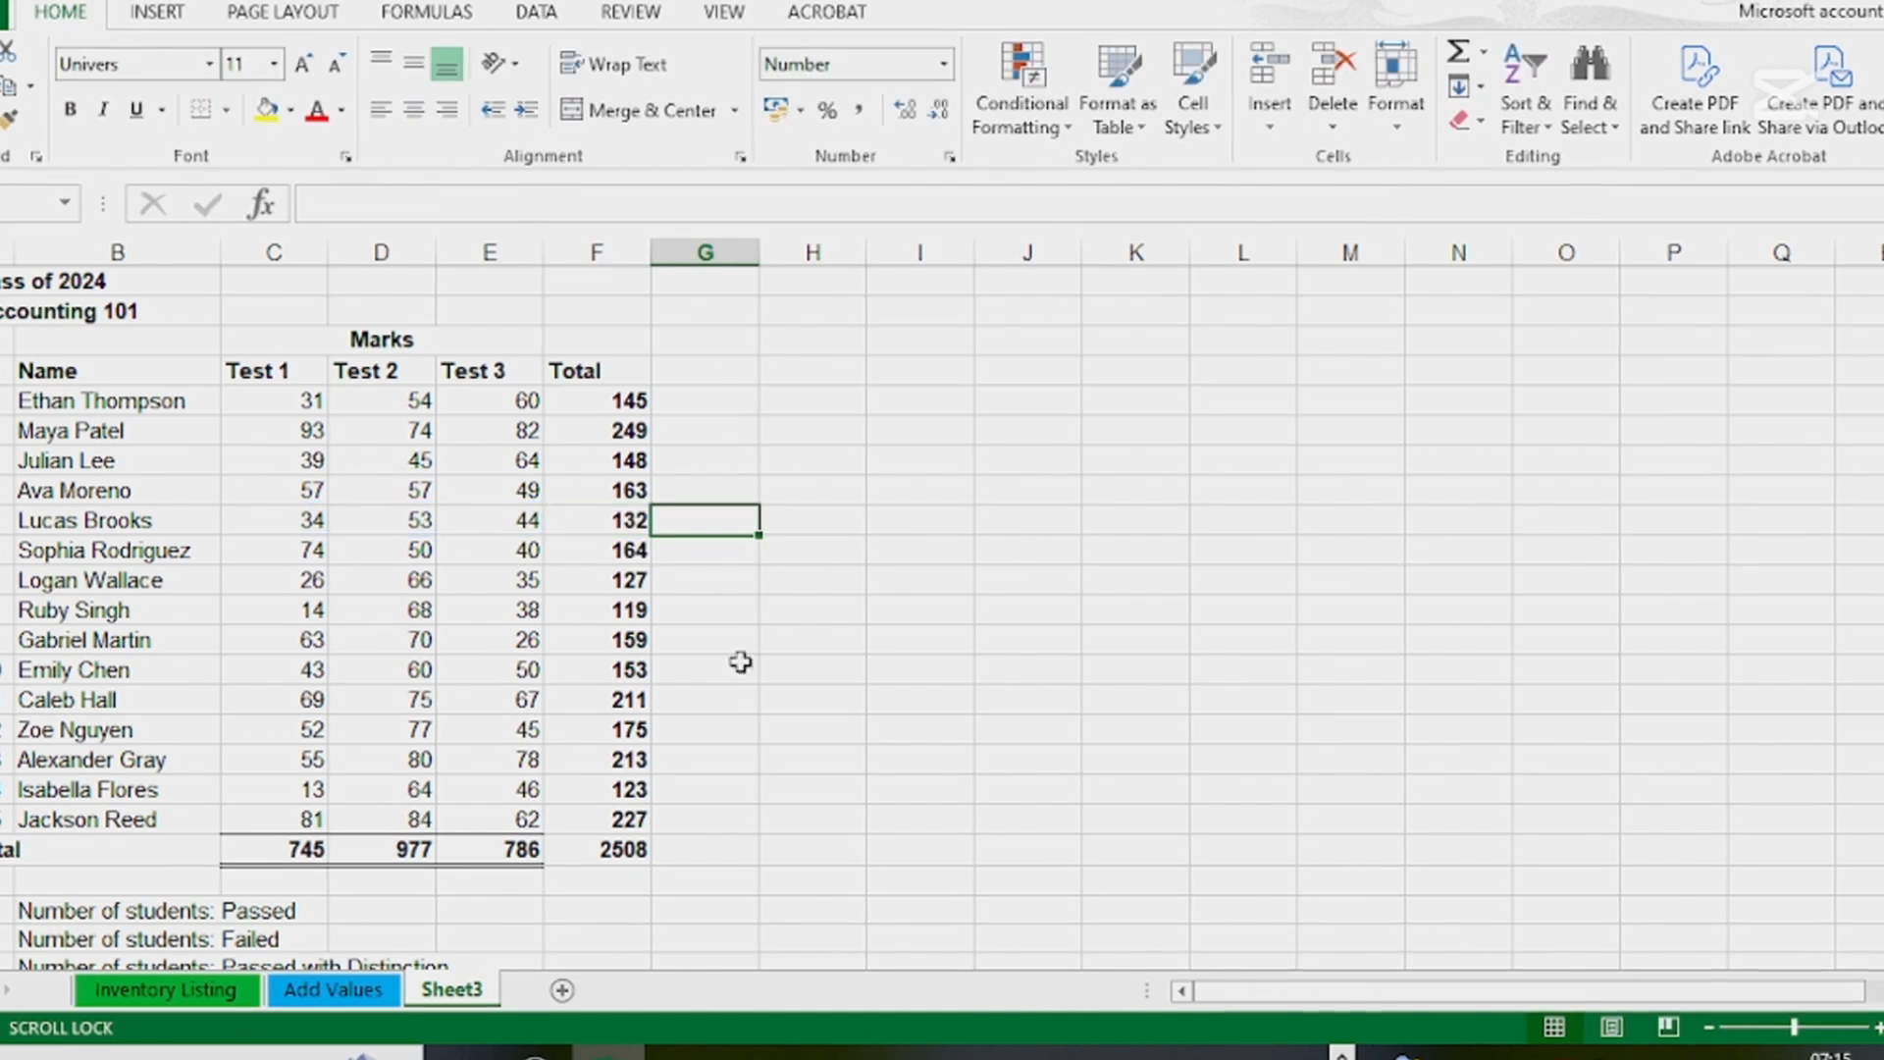
left_click(626, 849)
double_click(633, 850)
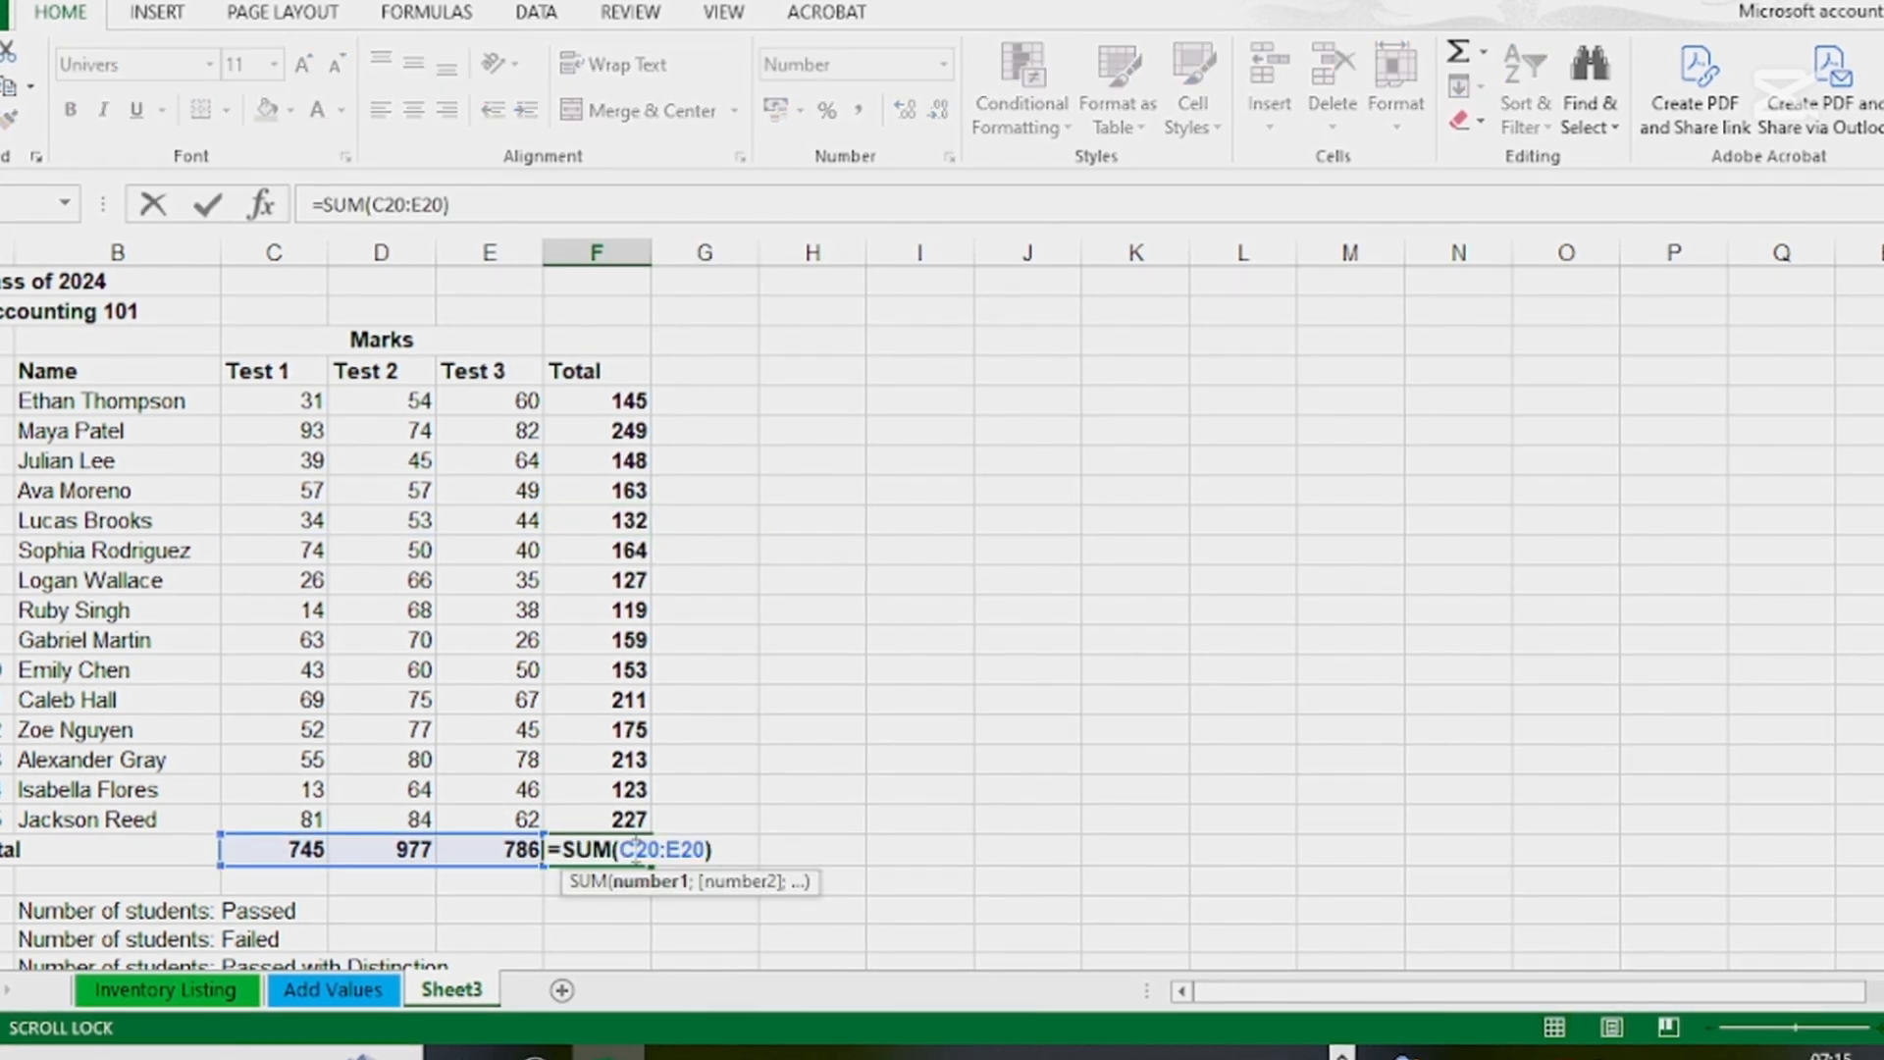
key("Tab")
key("Left")
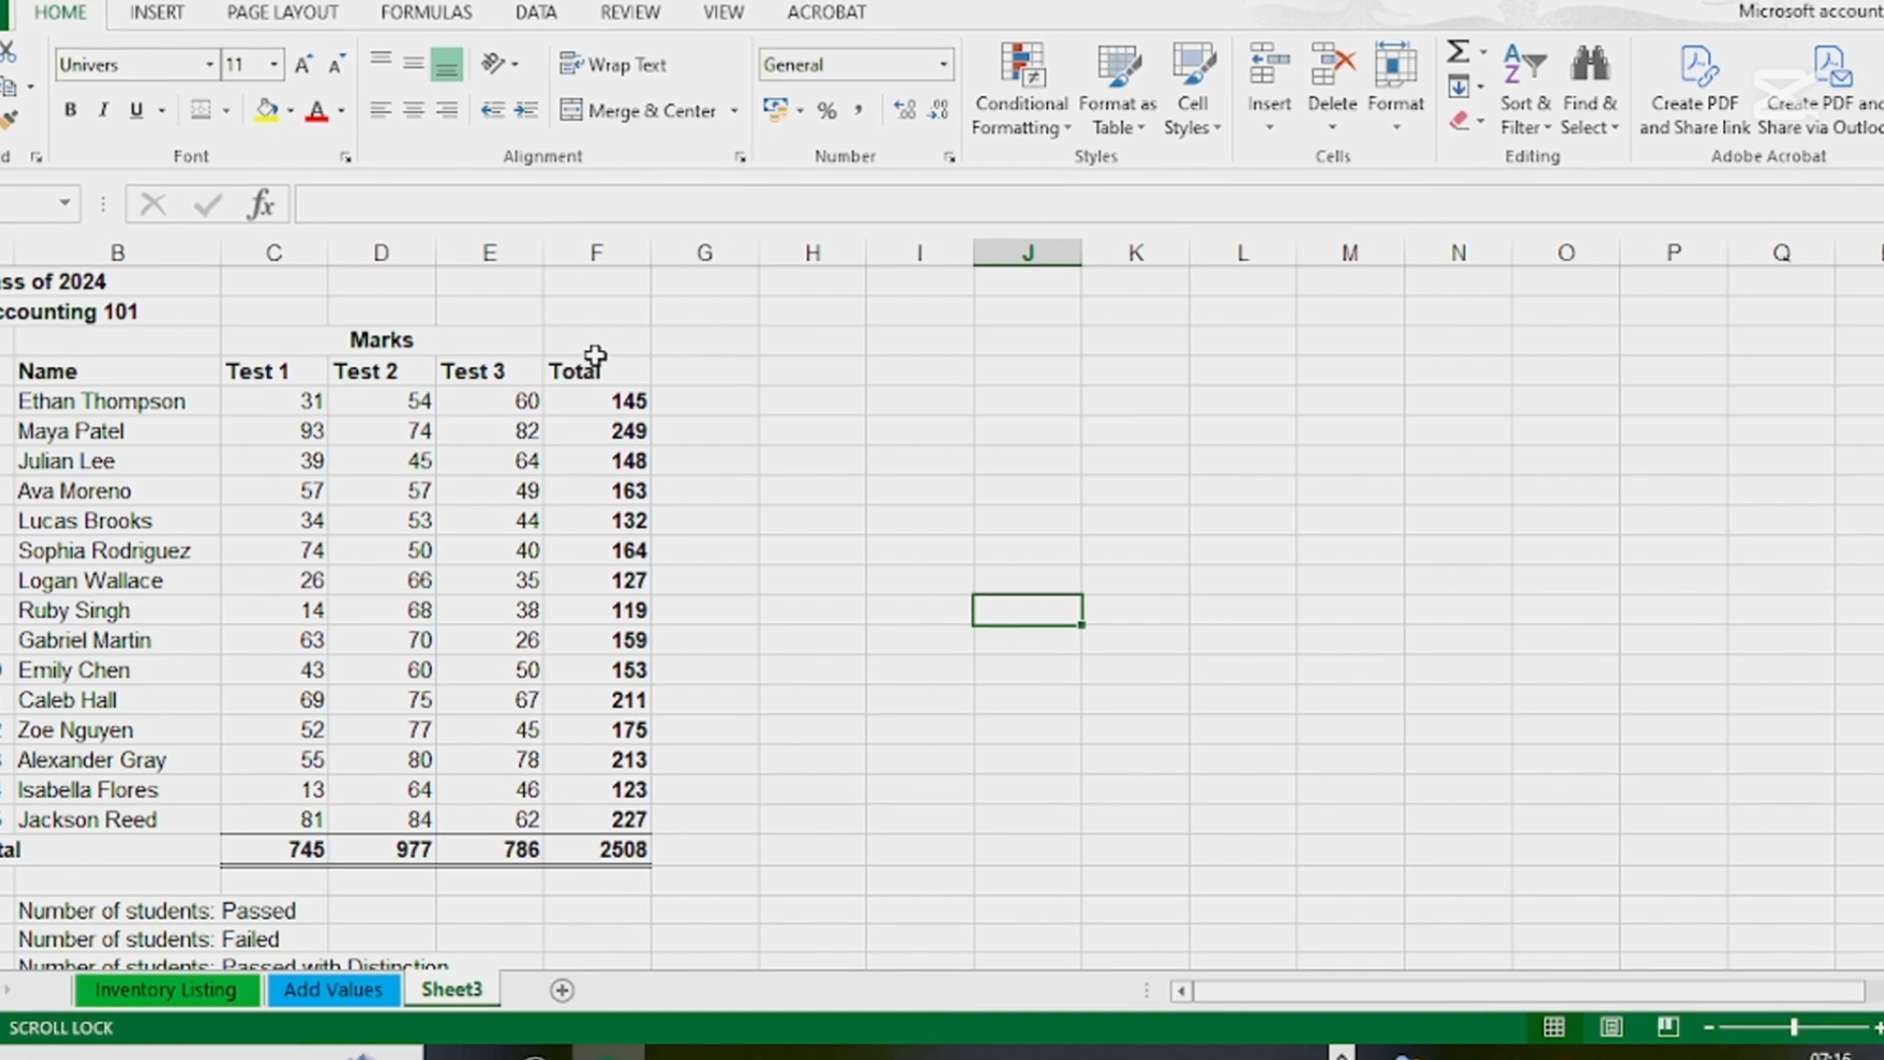
Clear the student totals and grand total in F5:F20 and the test totals in C20:E20
left_click_drag(626, 400, 614, 857)
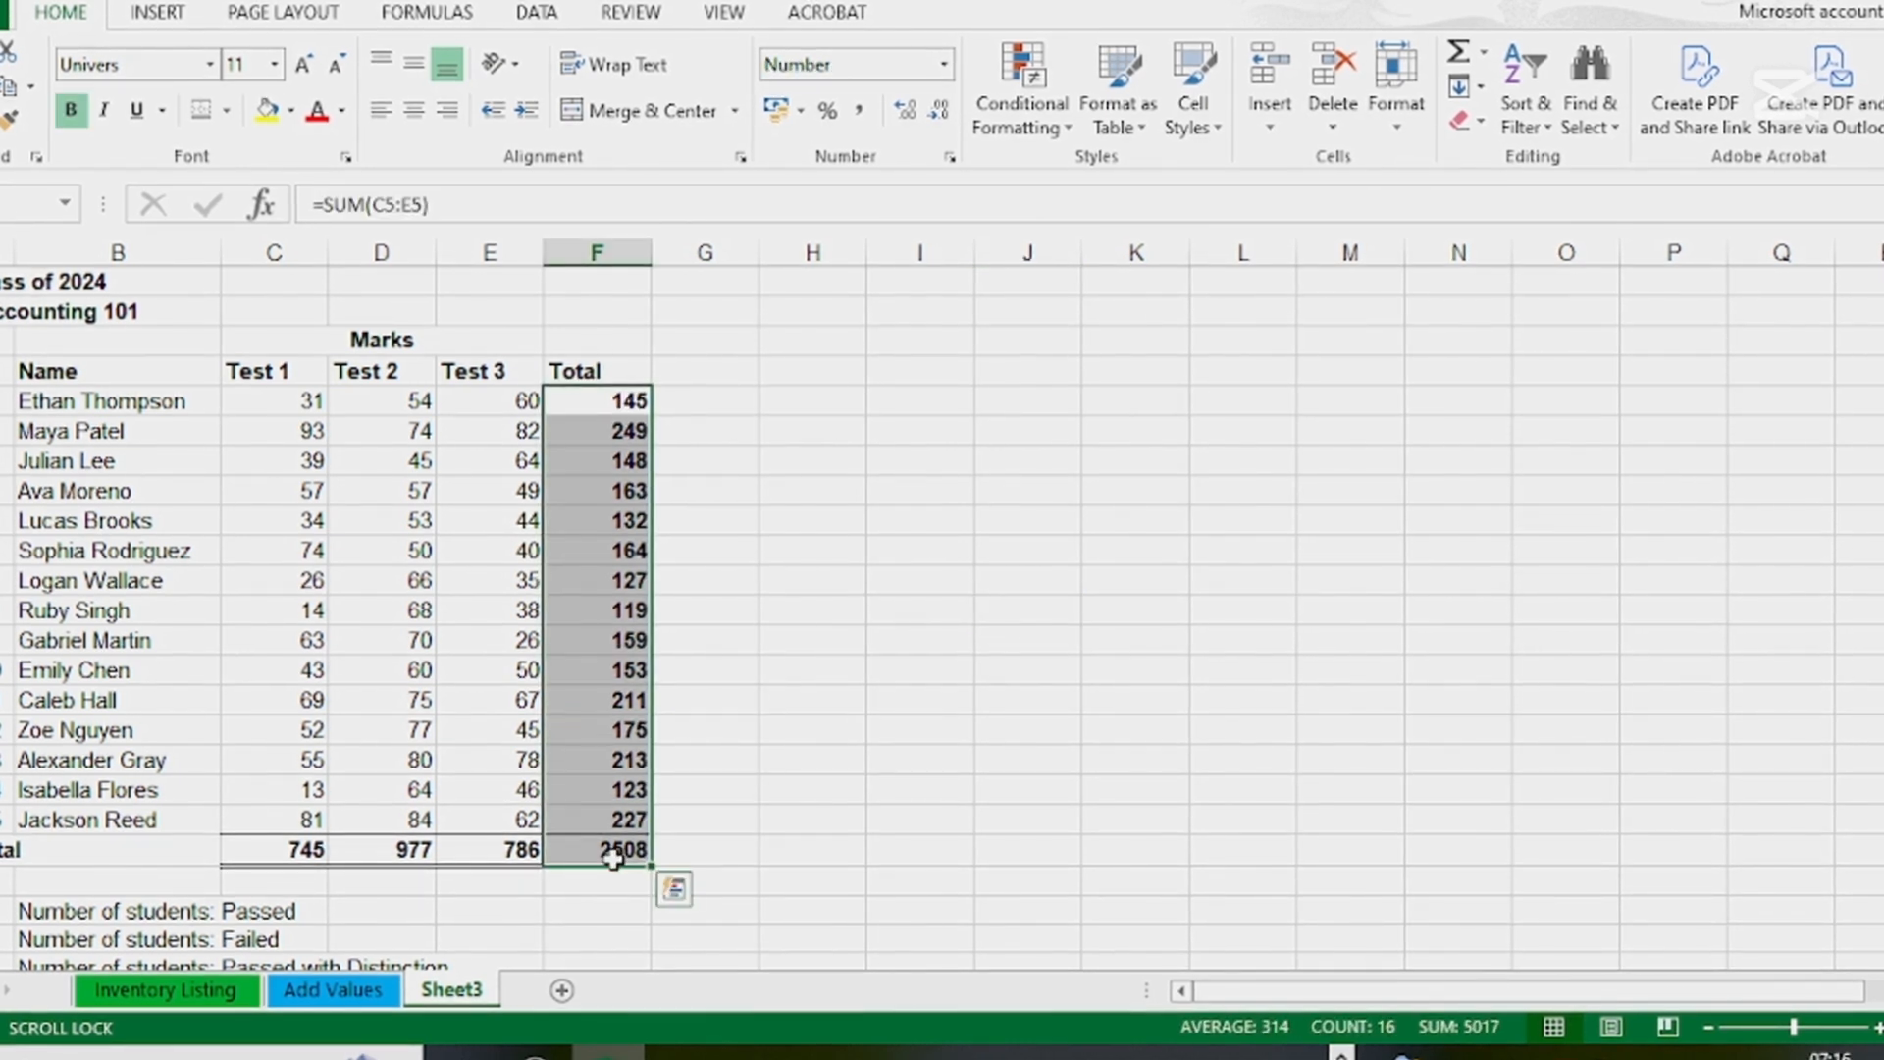
key("Delete")
left_click_drag(294, 850, 490, 851)
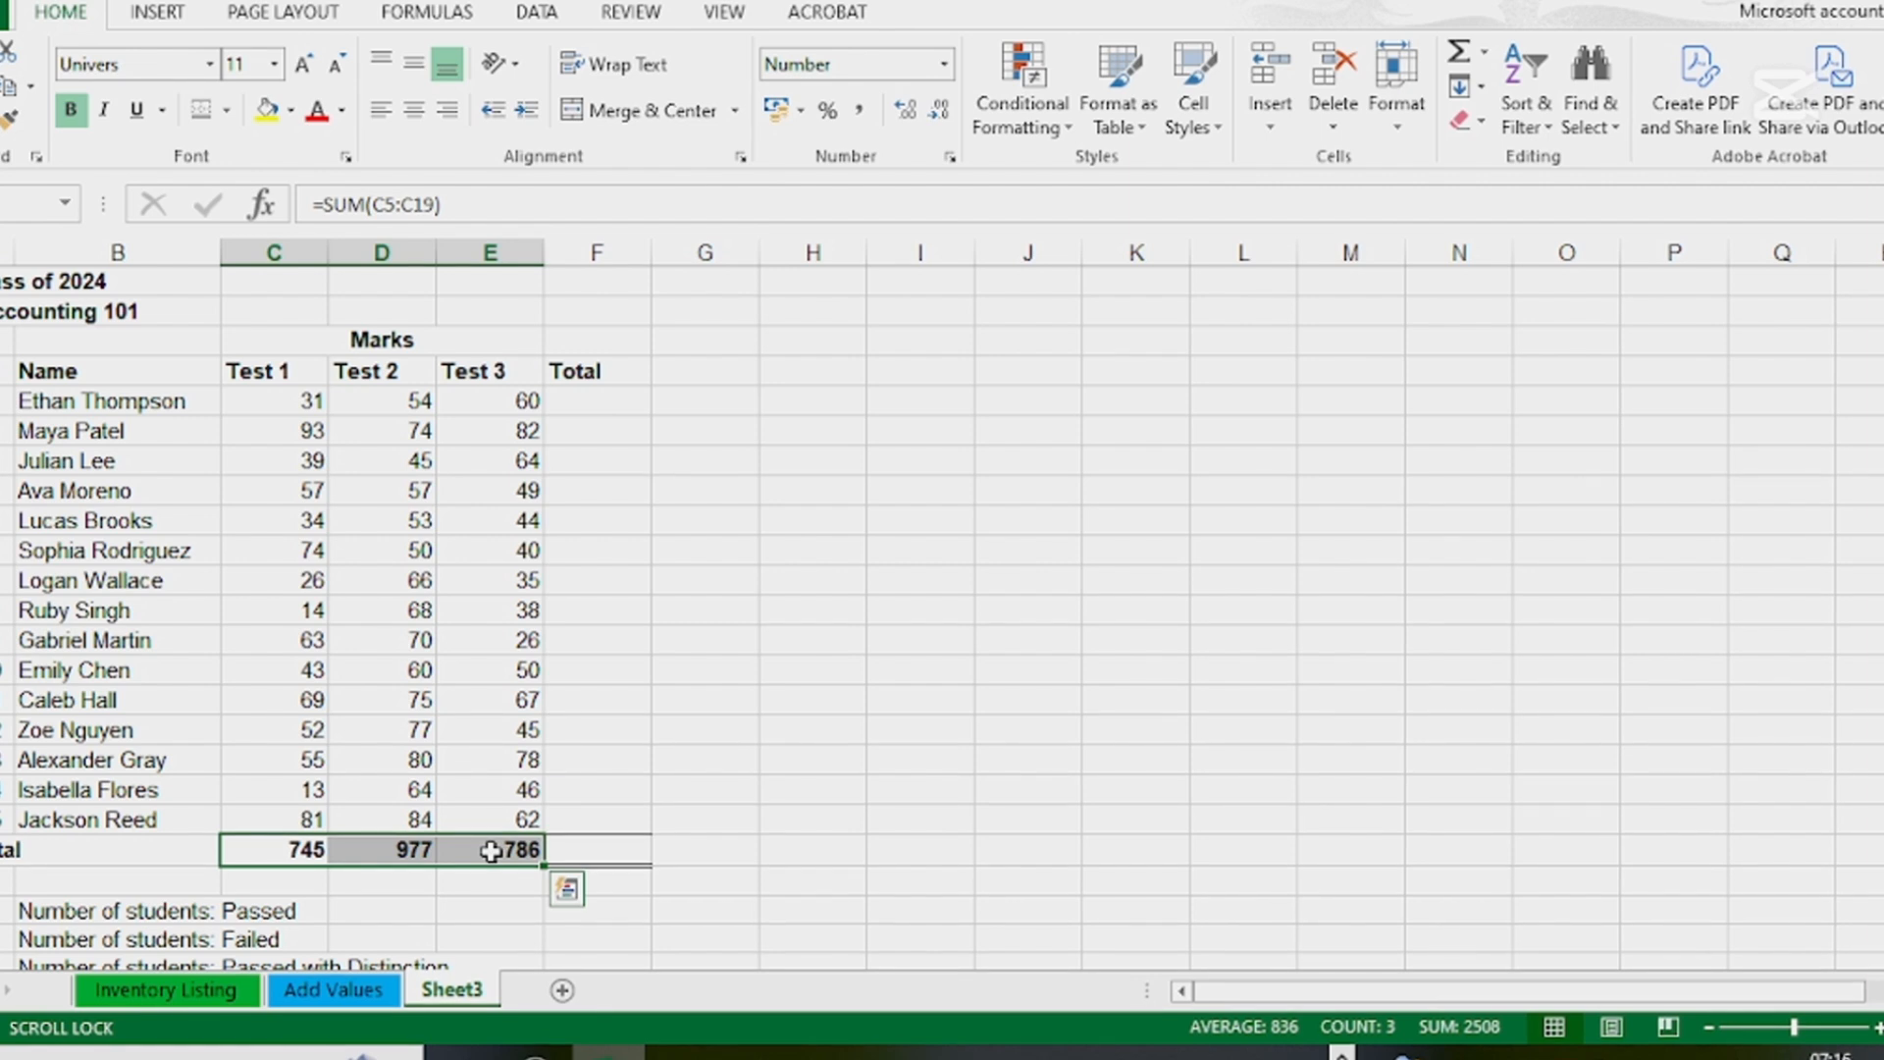
key("Delete")
left_click(942, 941)
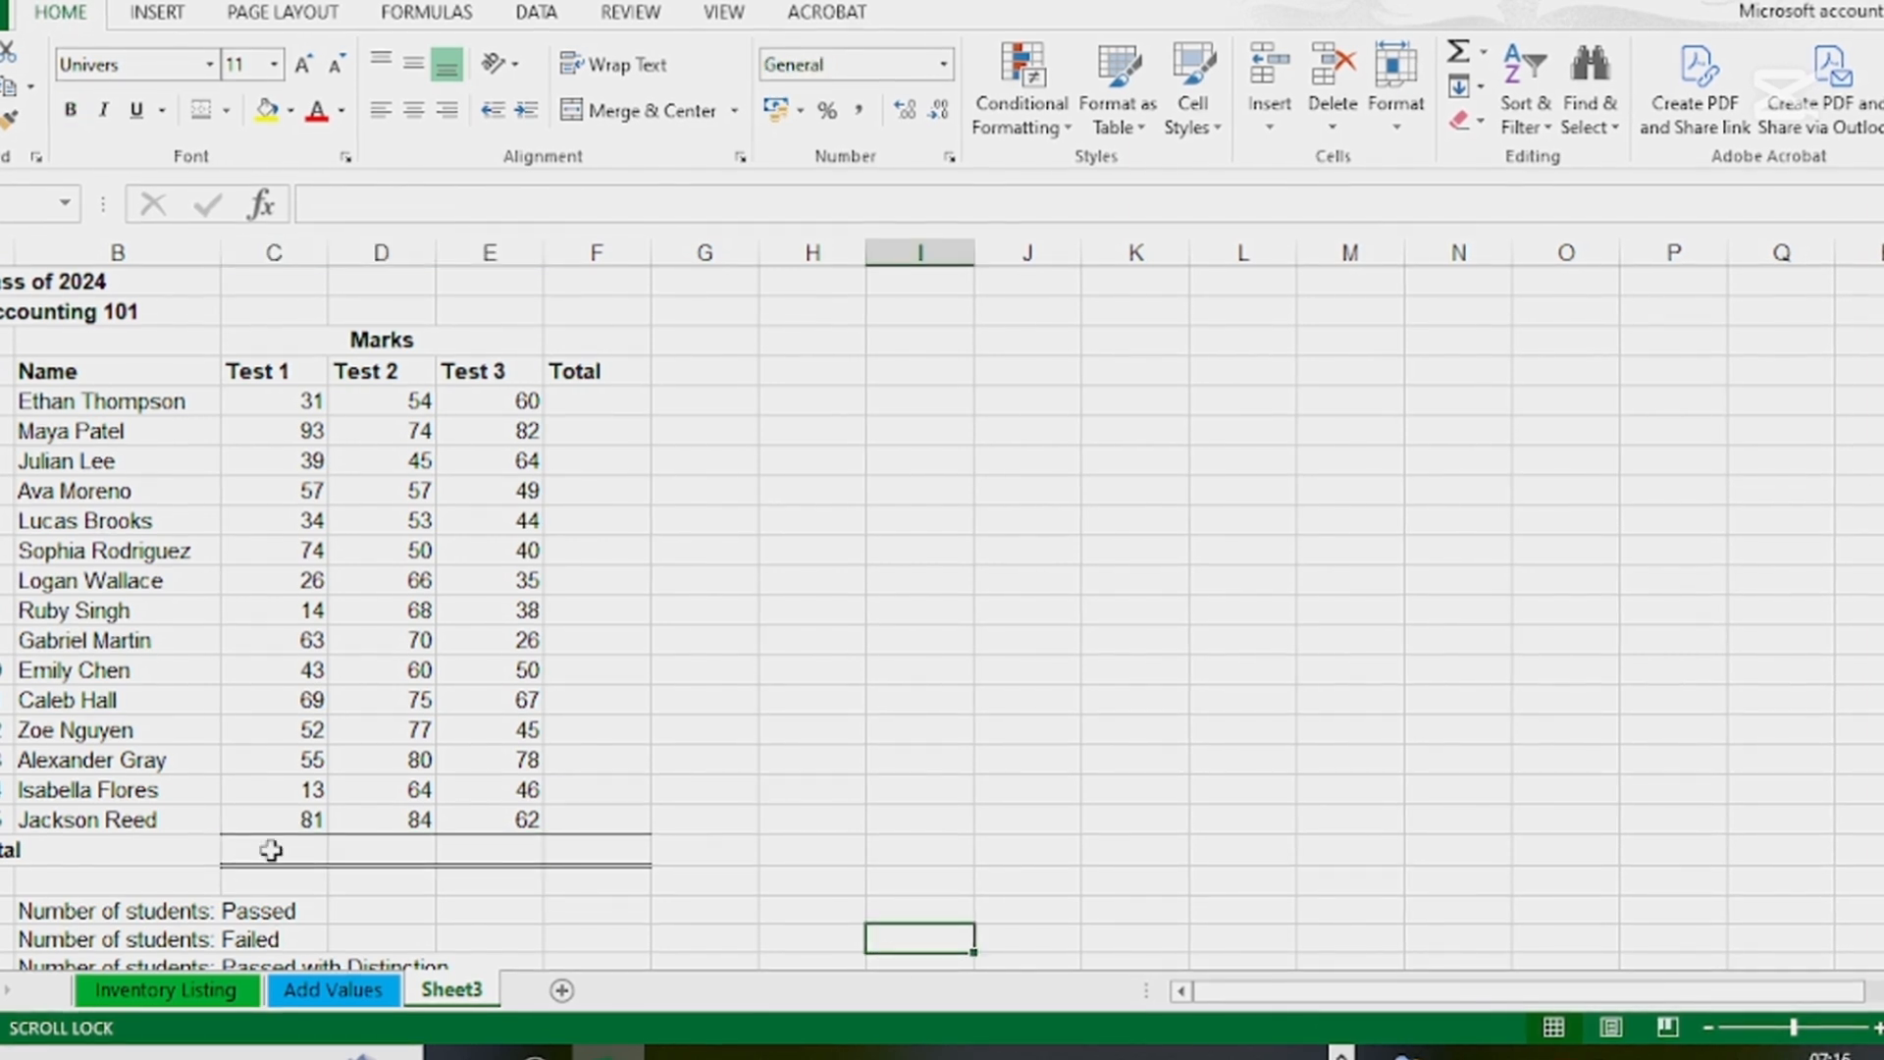
Total all tests and students at once by applying AutoSum to the range C5:F20, including the empty total row and column
left_click_drag(282, 850, 589, 850)
left_click_drag(579, 400, 618, 825)
left_click(1003, 790)
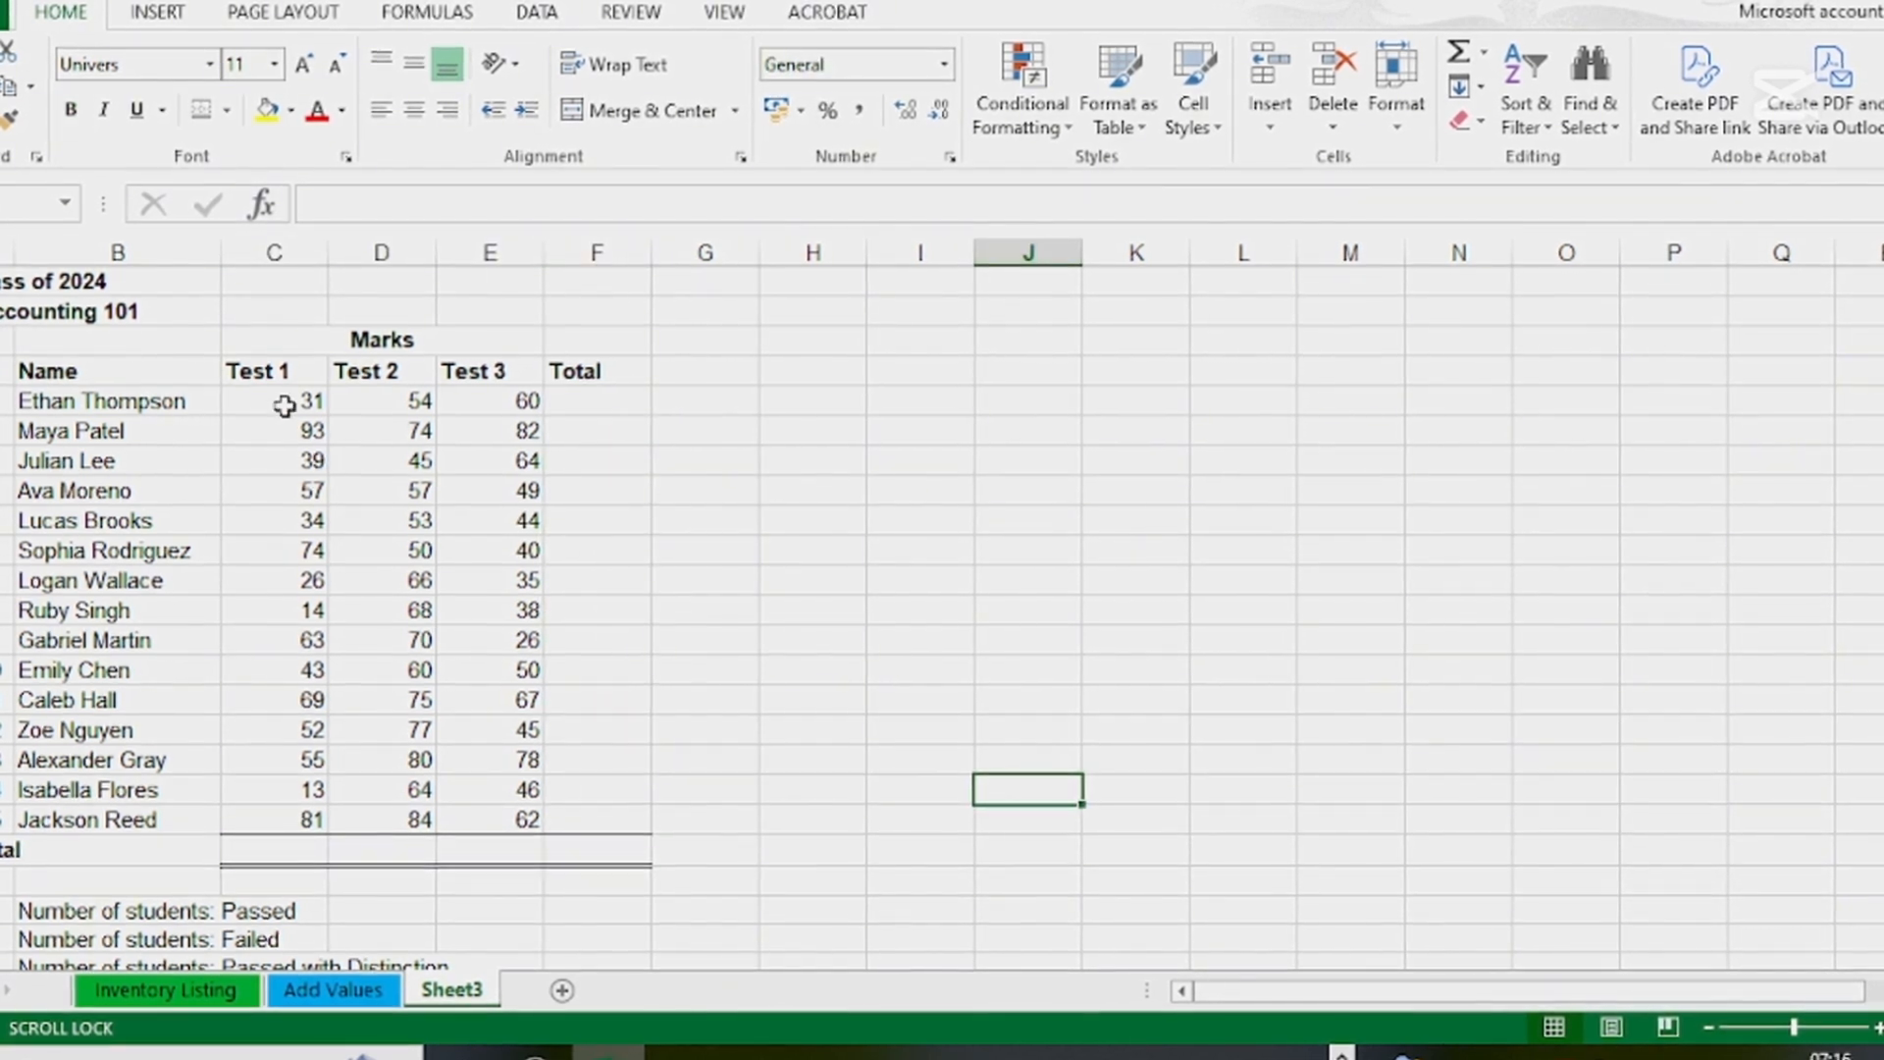
left_click_drag(263, 397, 594, 857)
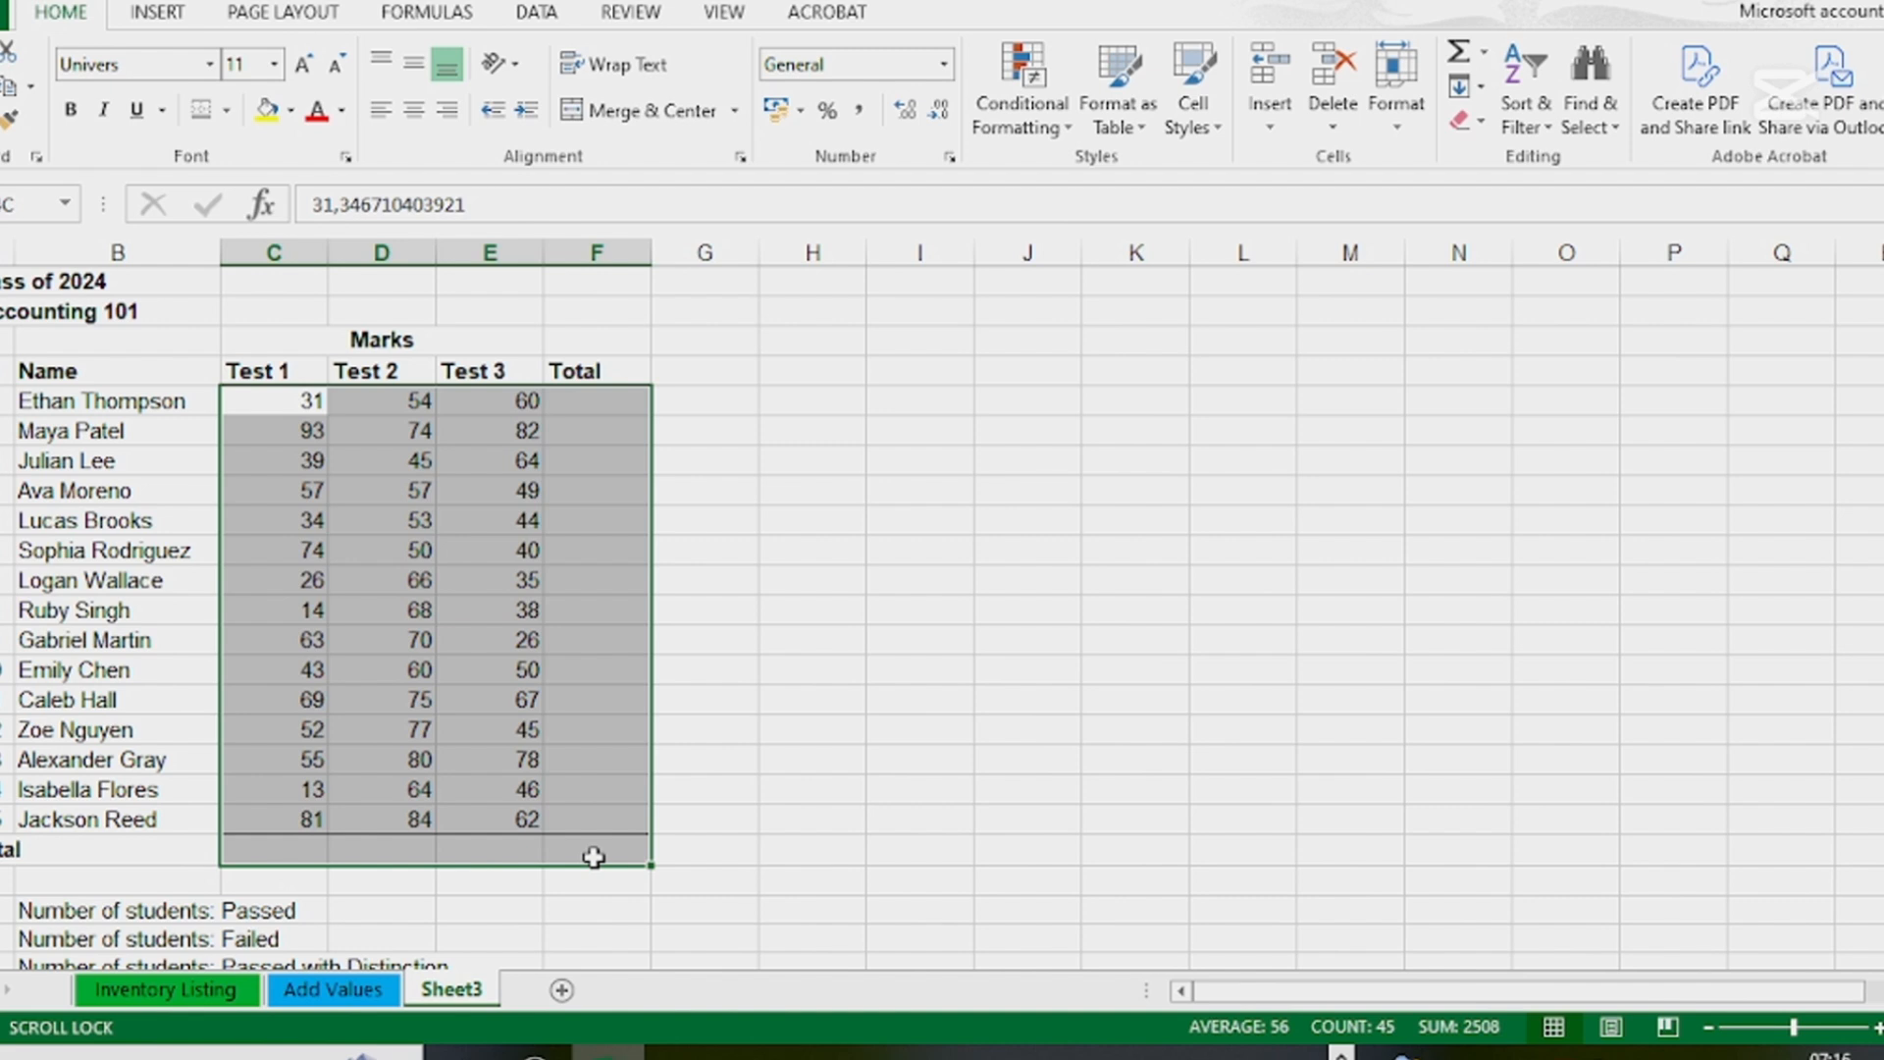
left_click_drag(594, 857, 593, 856)
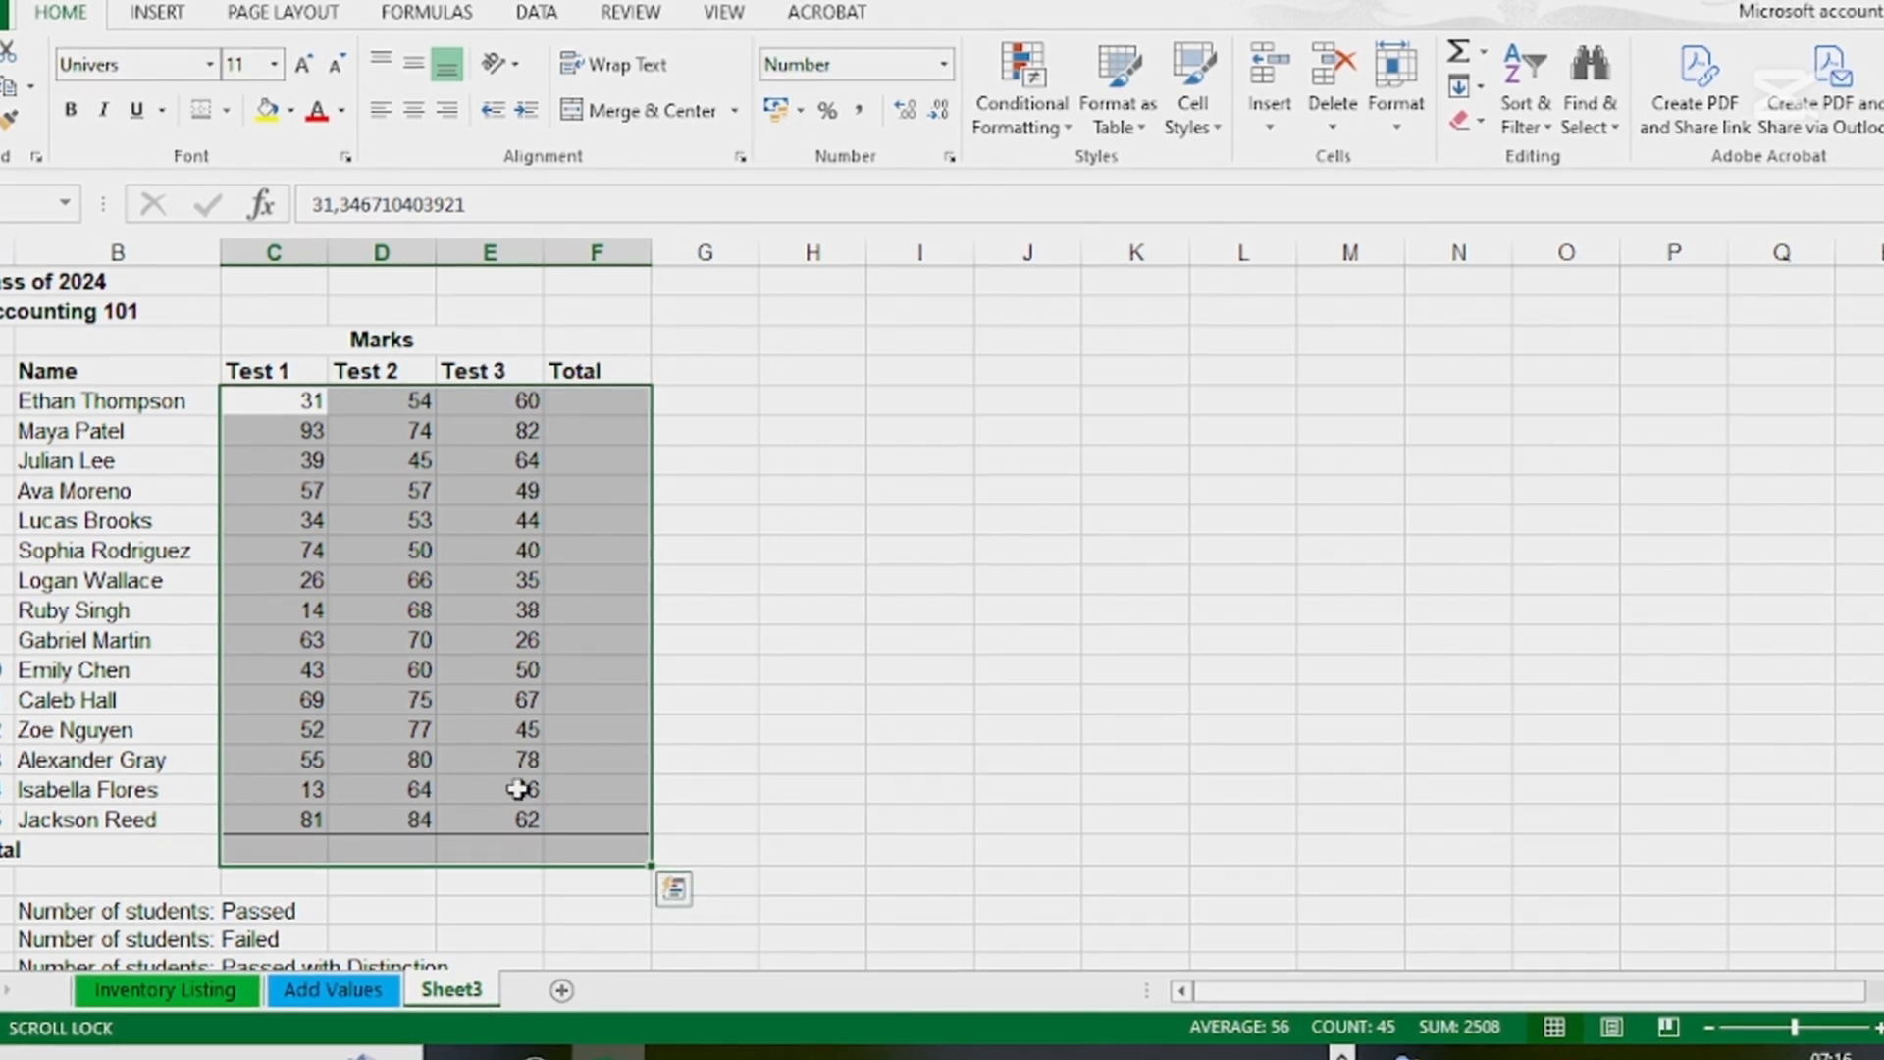
left_click(1460, 54)
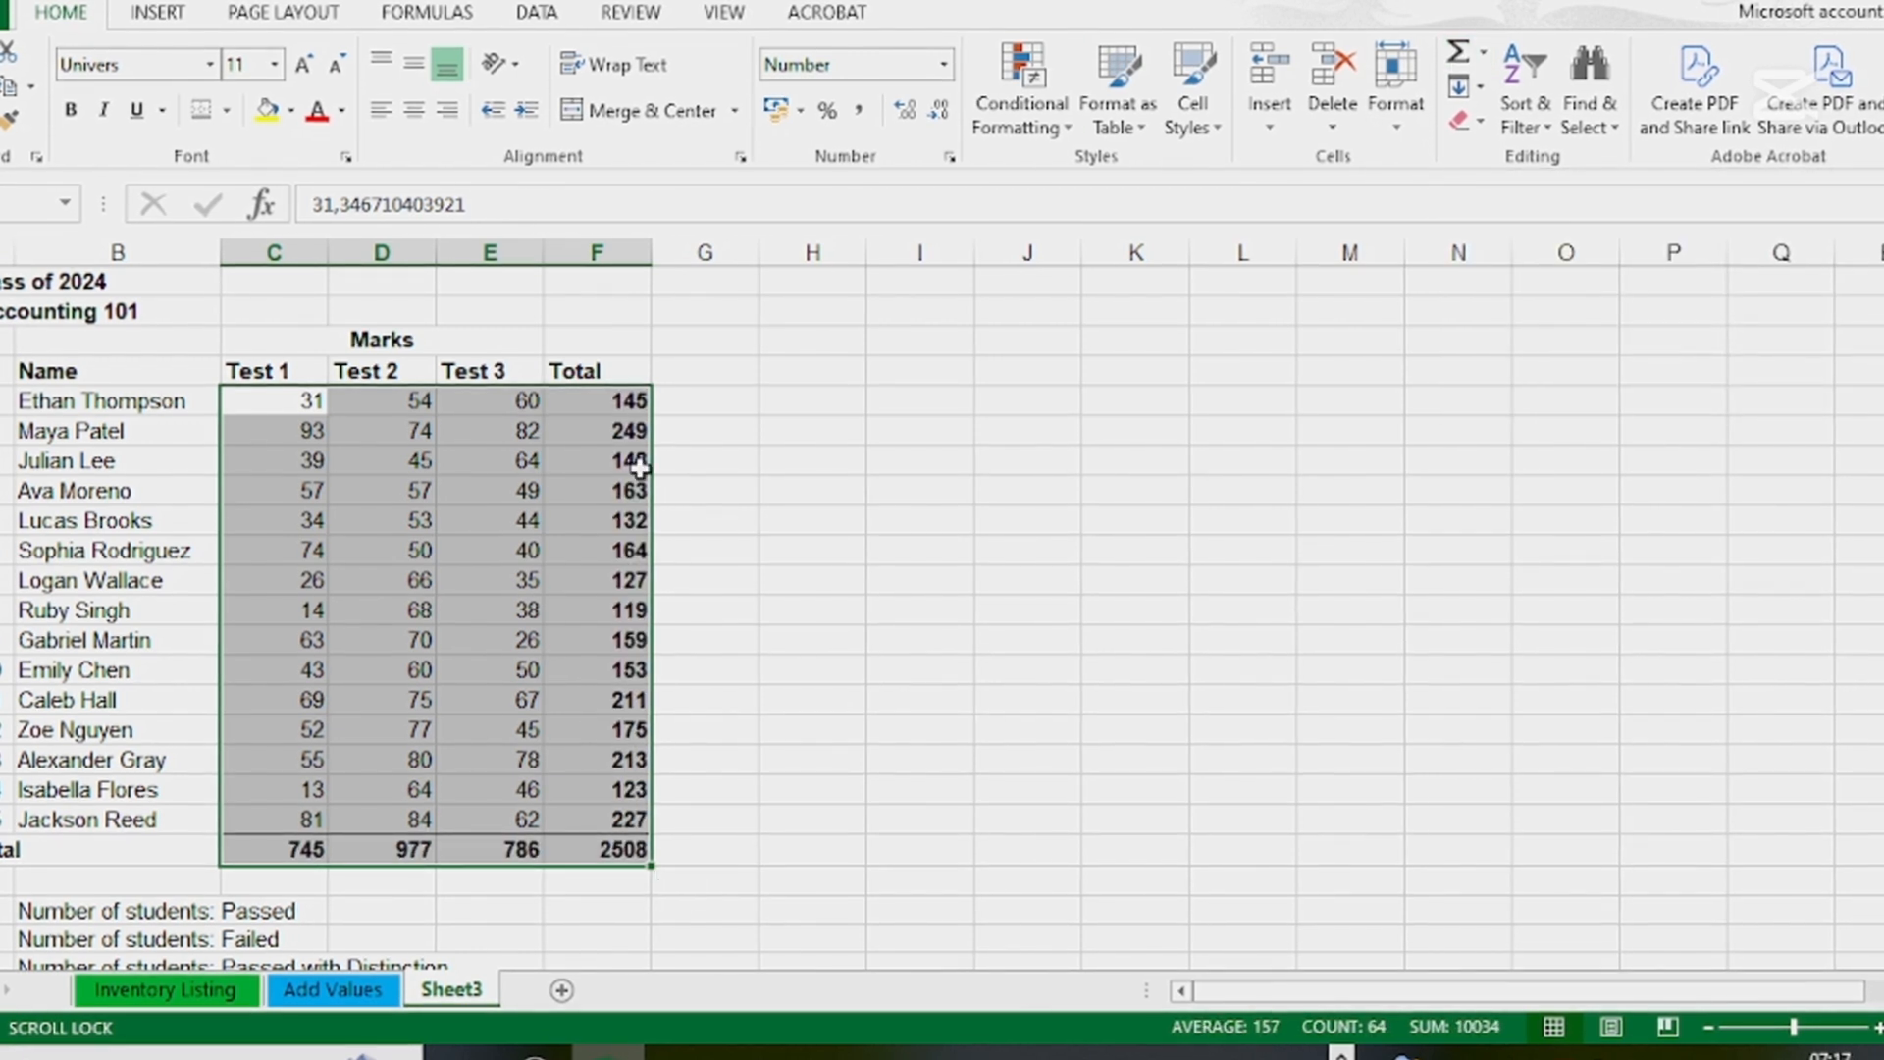
Review the student totals in F5:F20, the test totals in C20:F20 and the full range C5:F20
left_click_drag(623, 400, 631, 850)
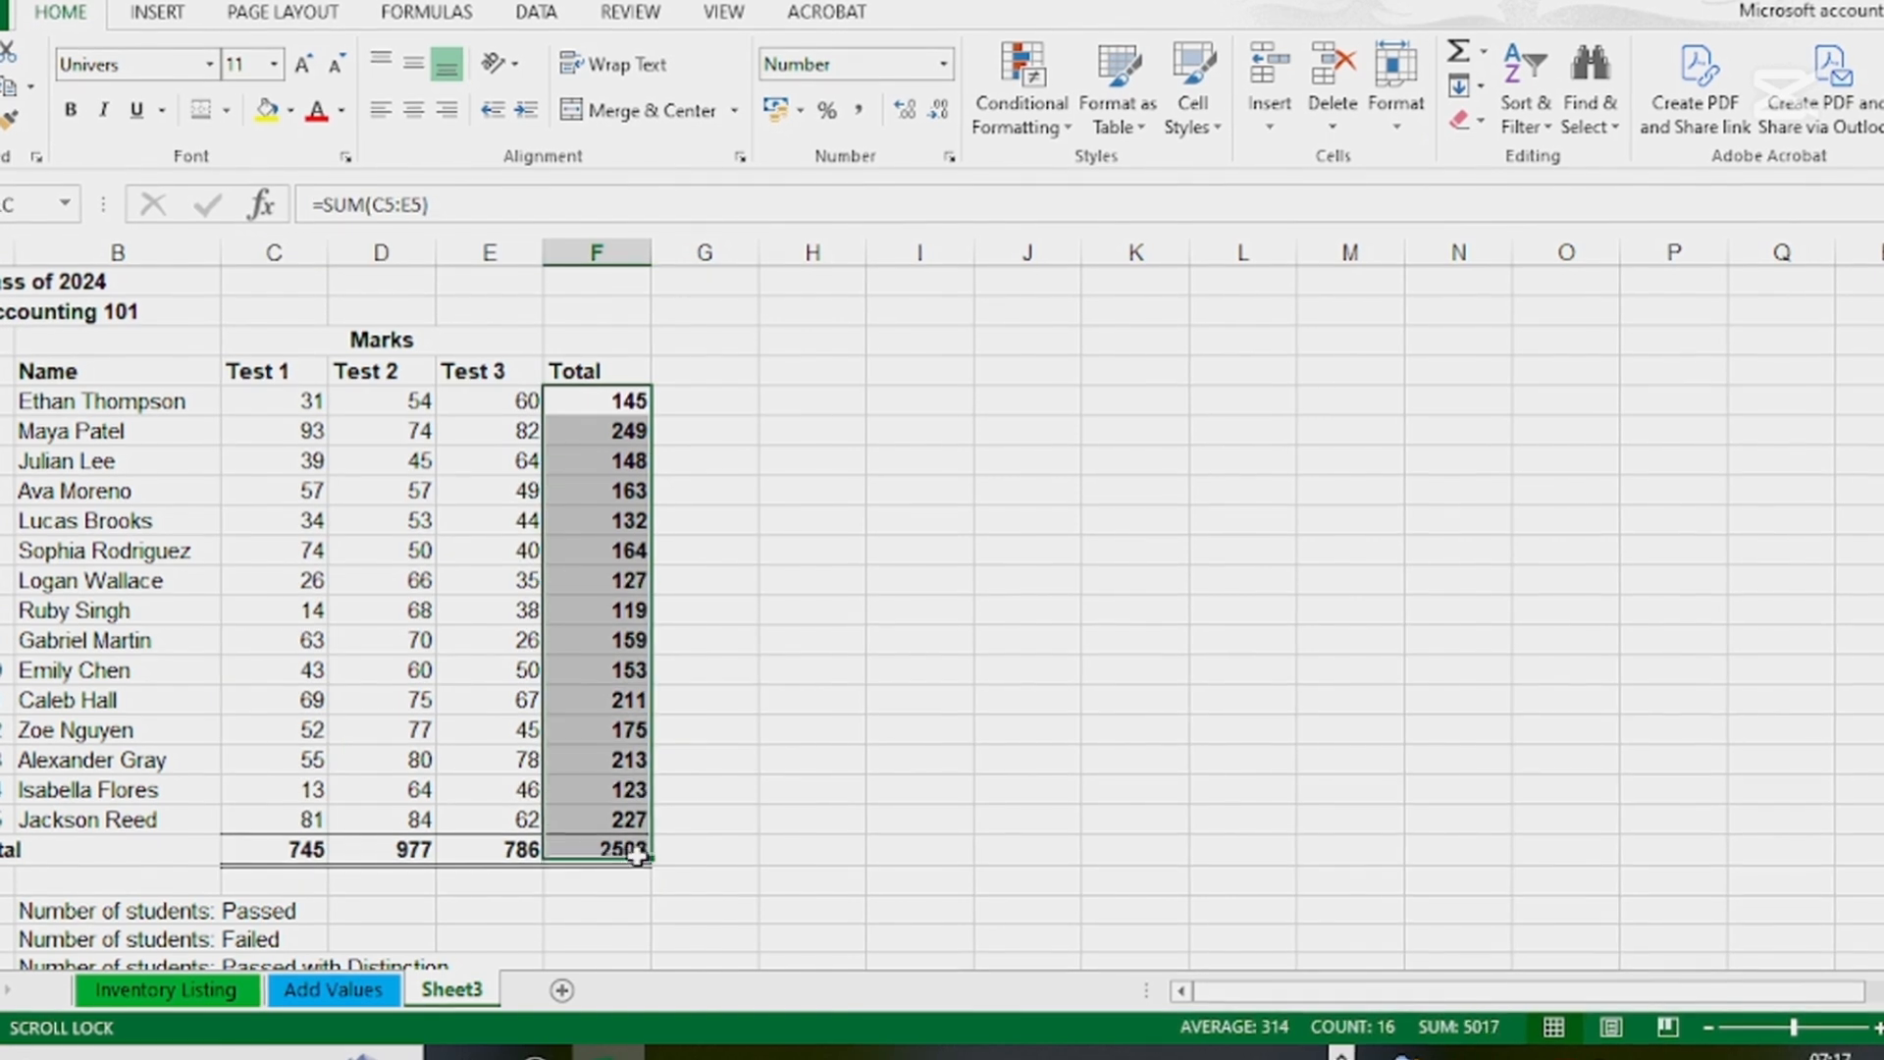
left_click_drag(282, 845, 553, 851)
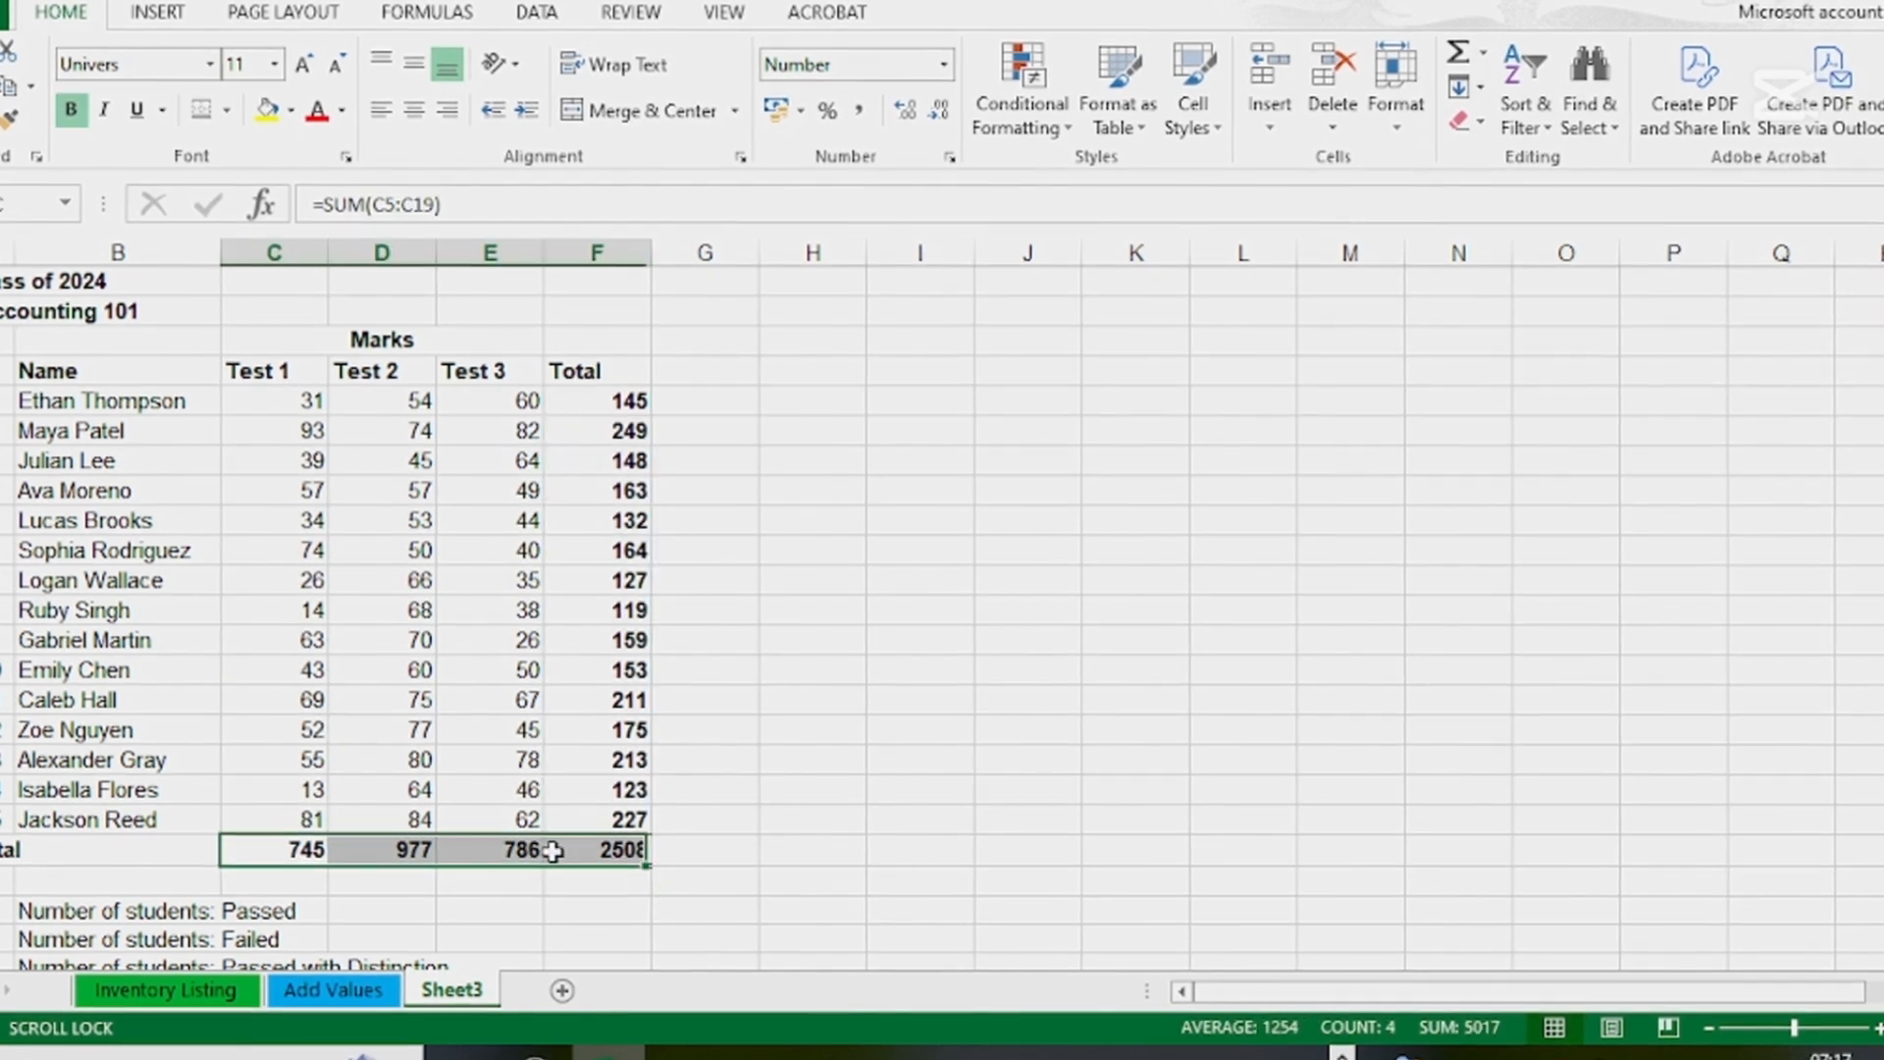
left_click(811, 817)
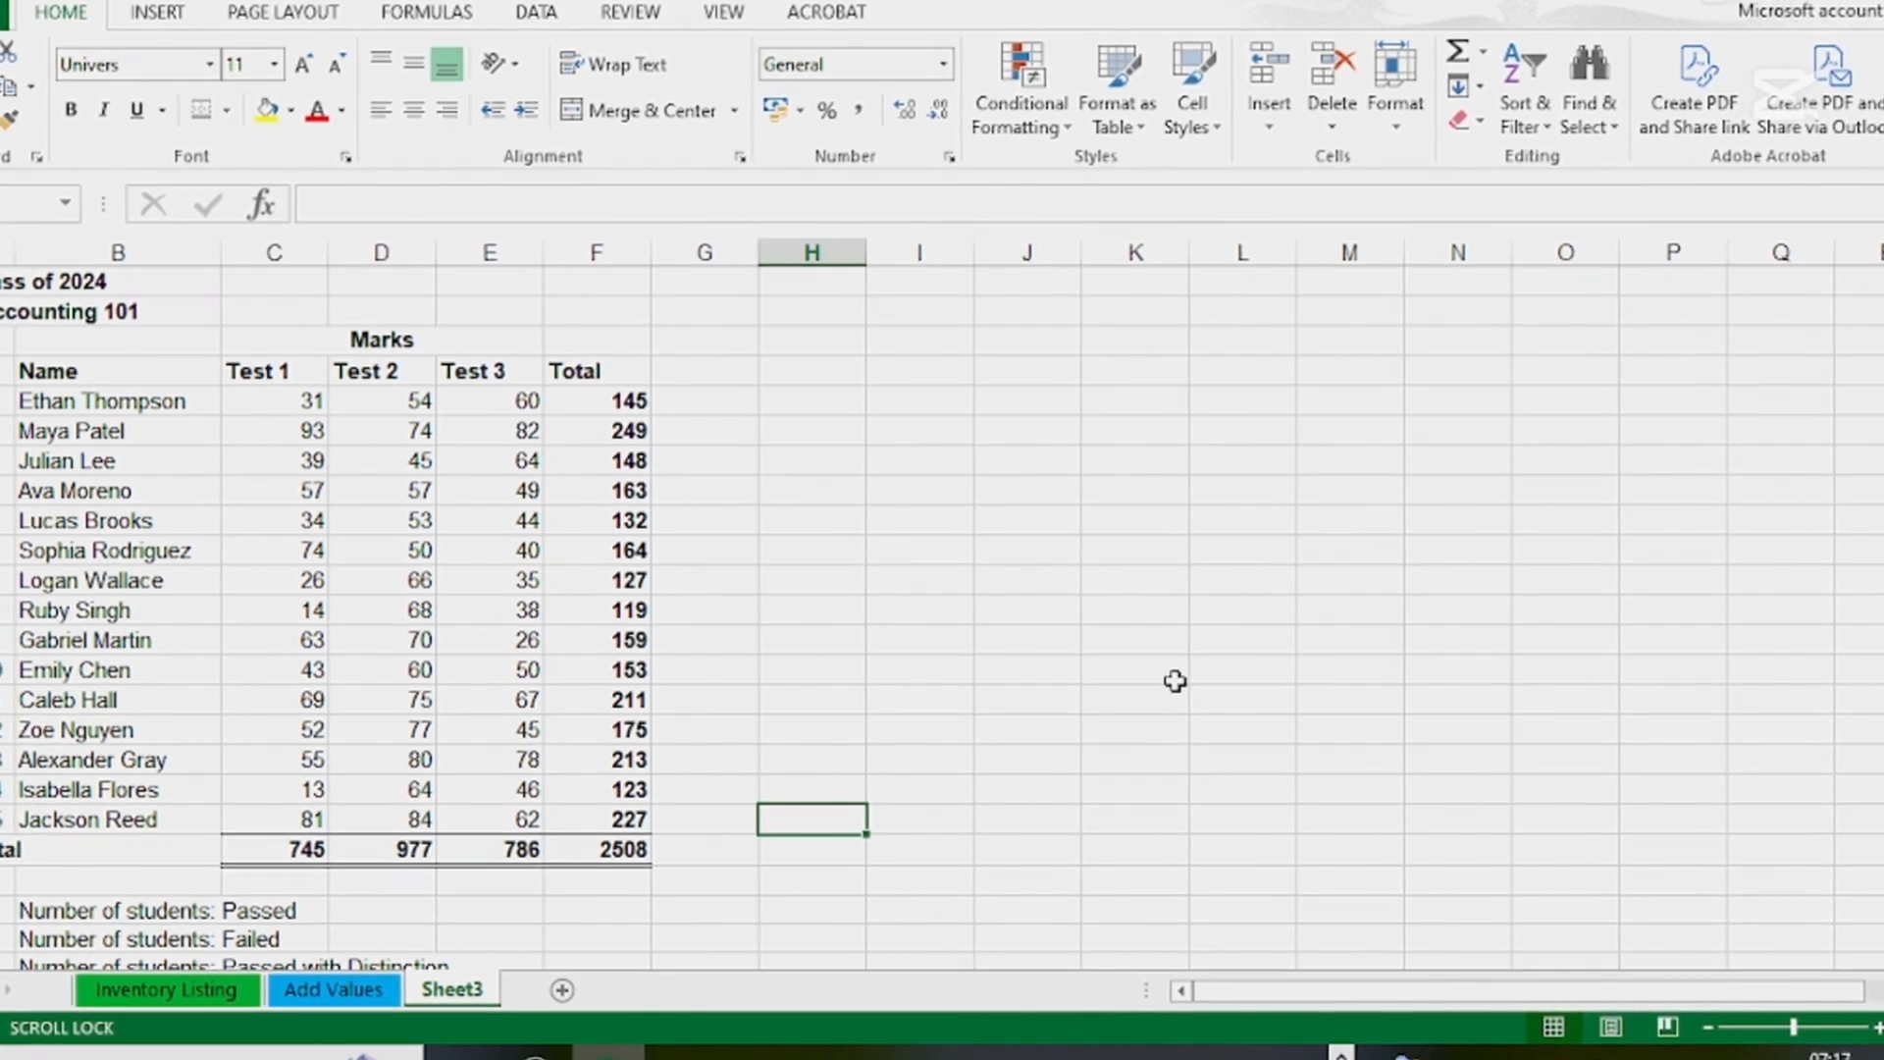
left_click_drag(285, 401, 567, 849)
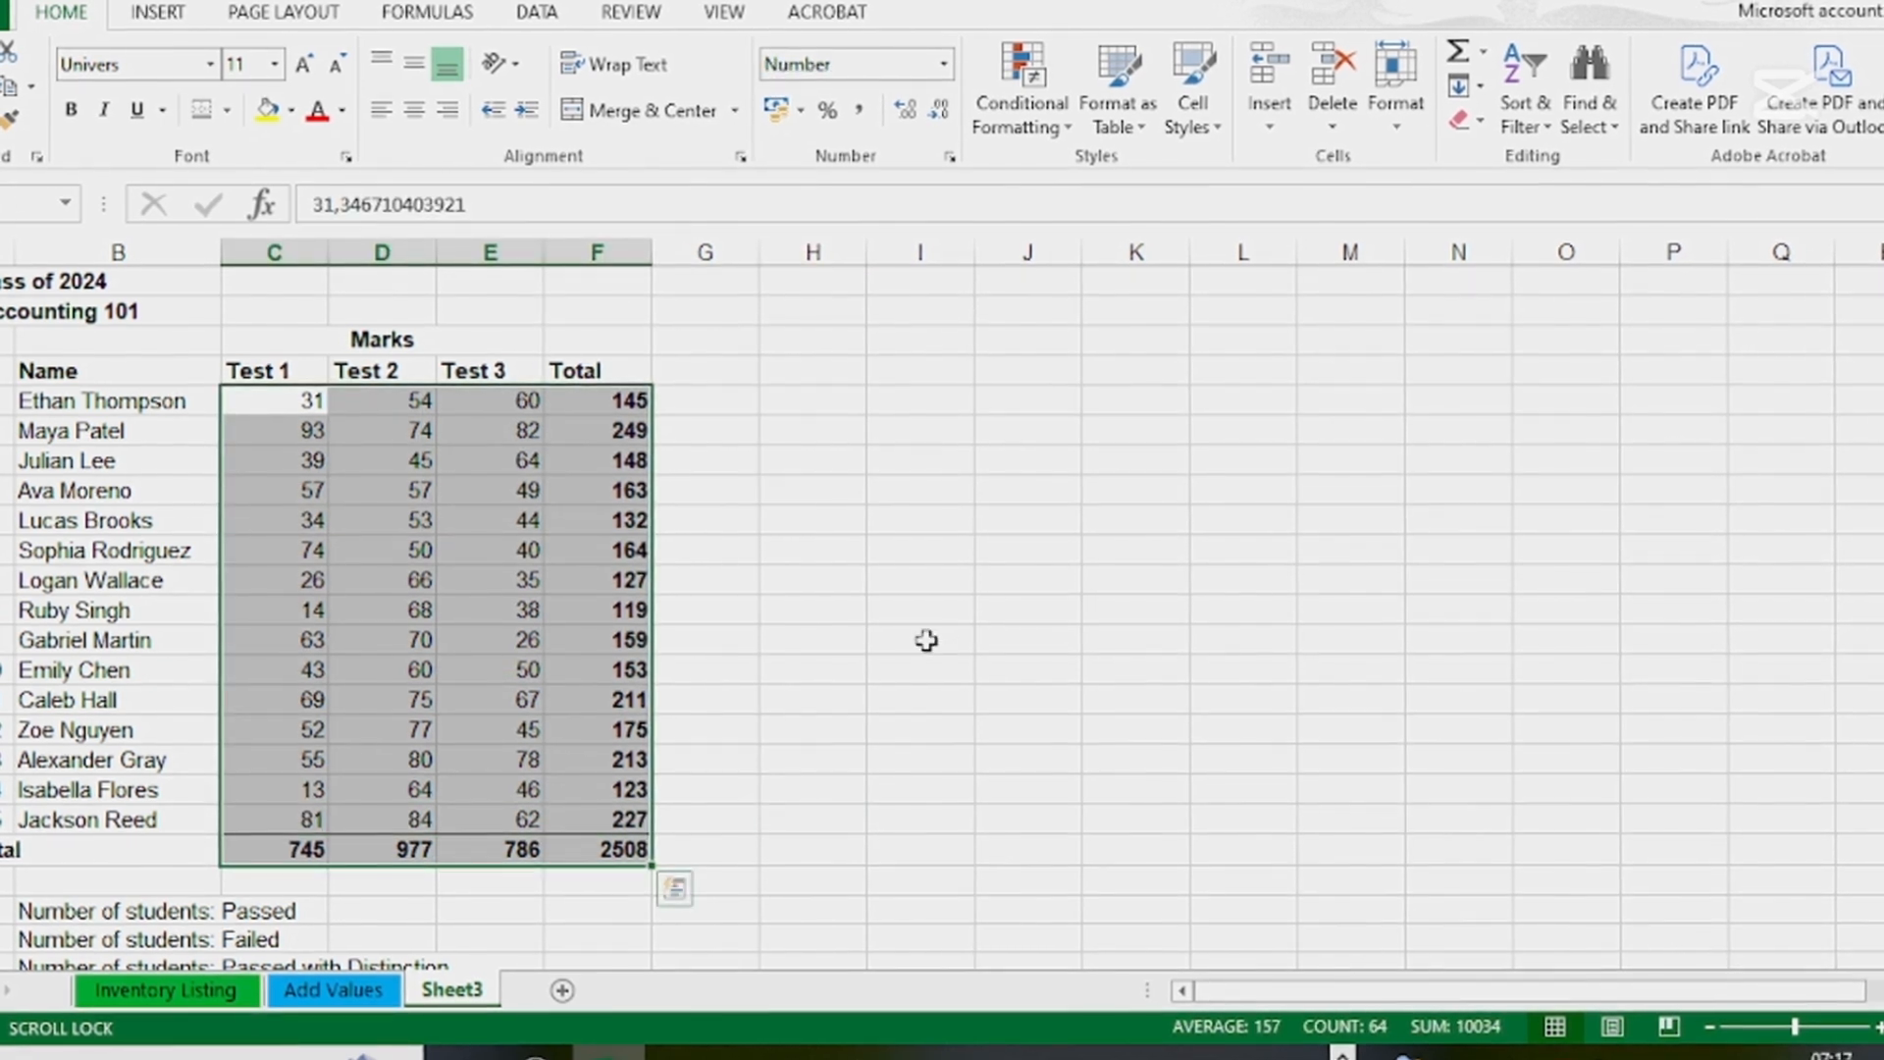
left_click(926, 640)
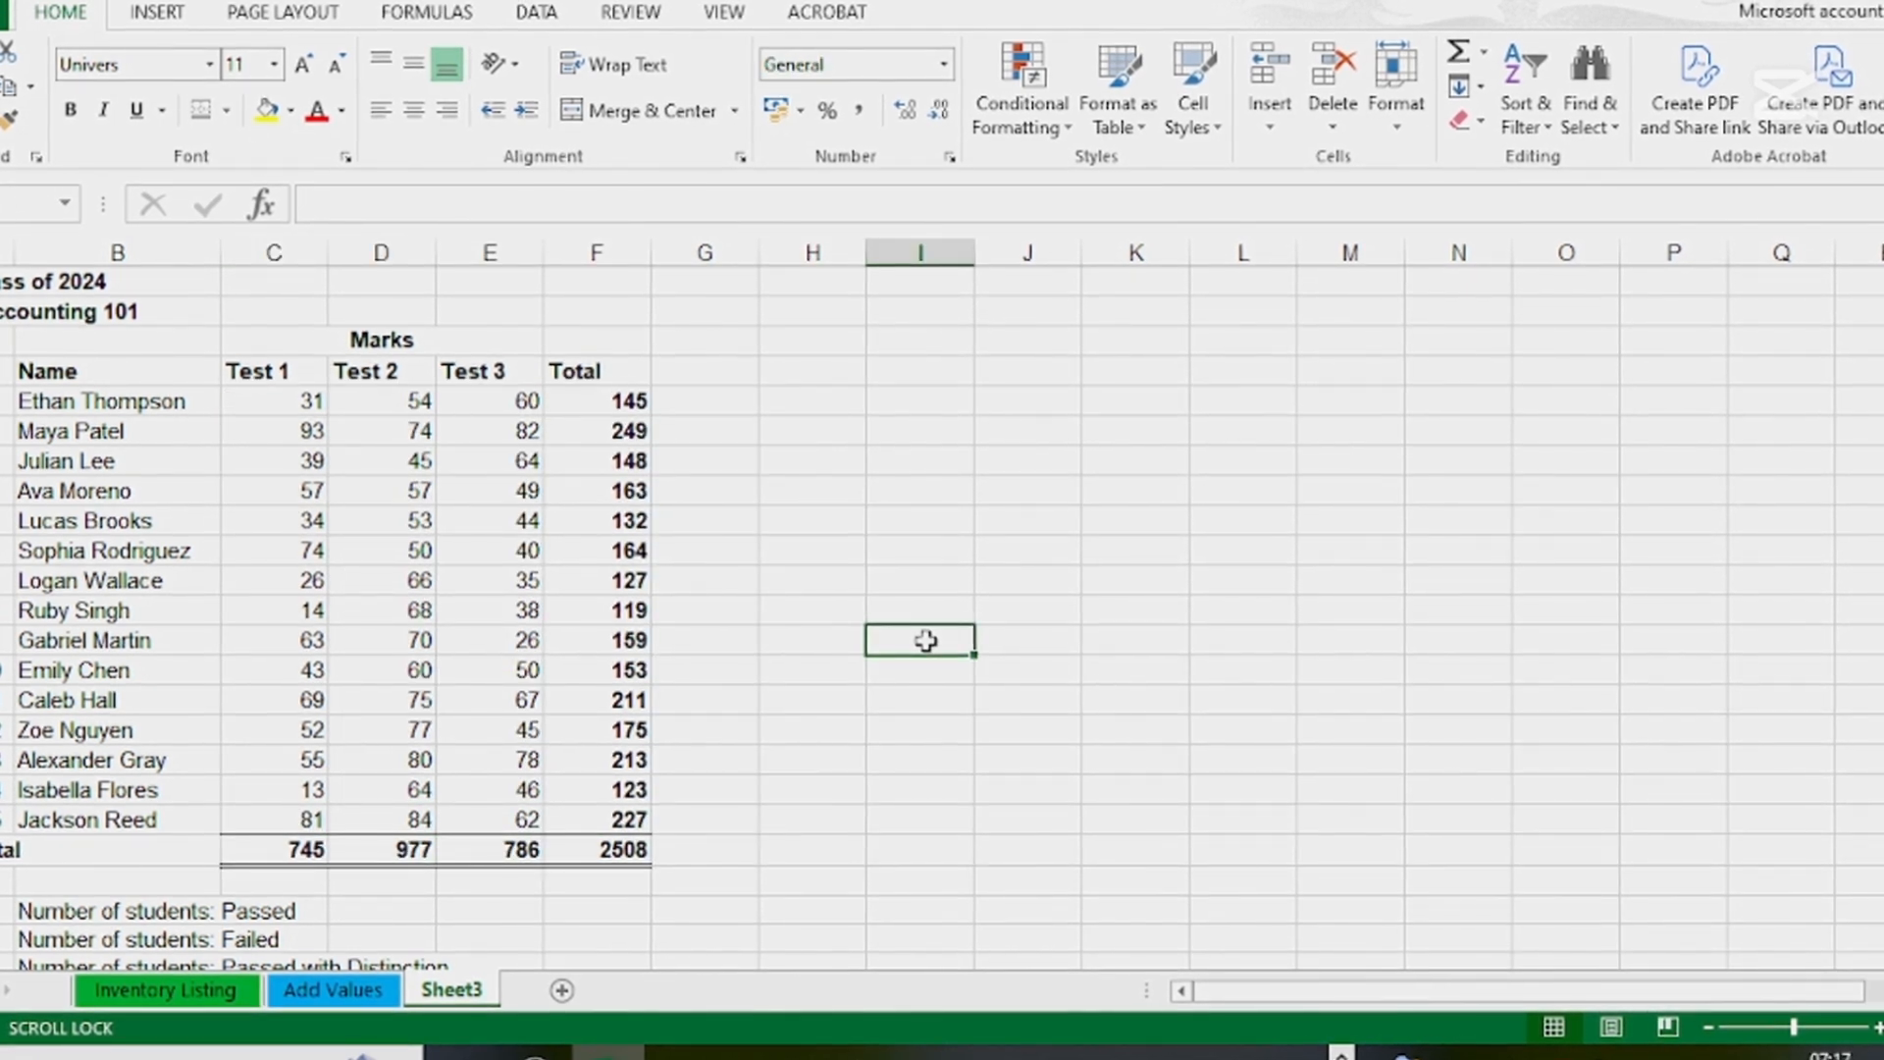